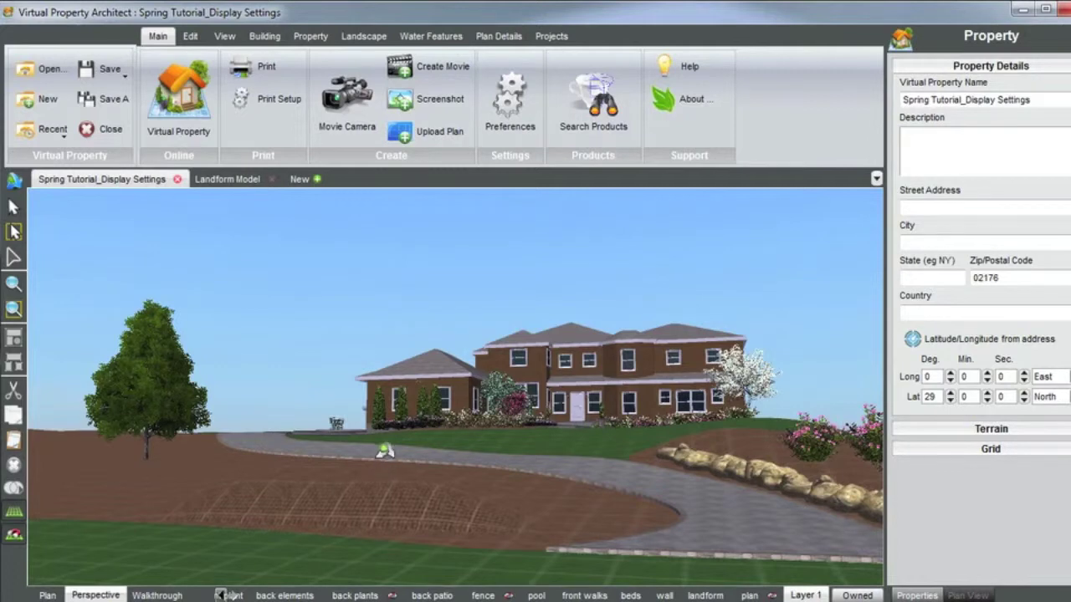
middle_click_drag(385, 451, 387, 452)
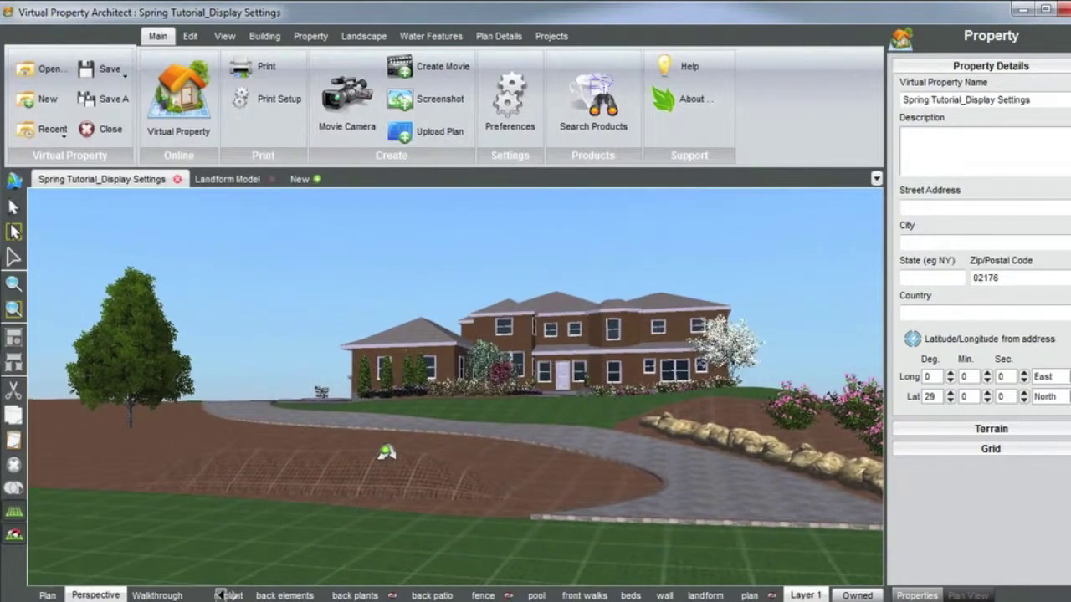
scroll(386, 449, "up", 5)
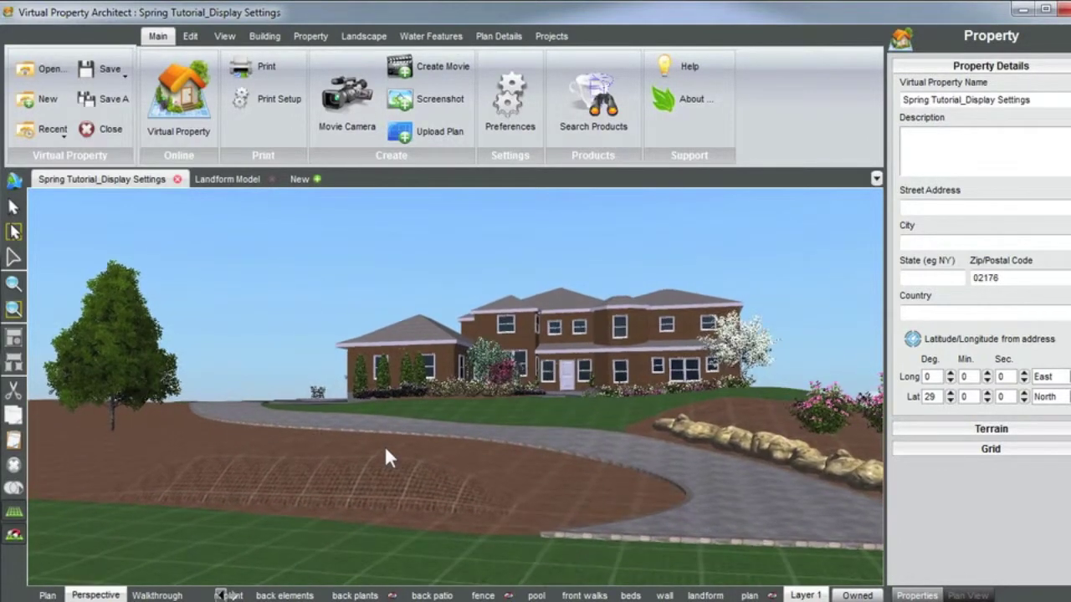
left_click_drag(384, 454, 364, 432)
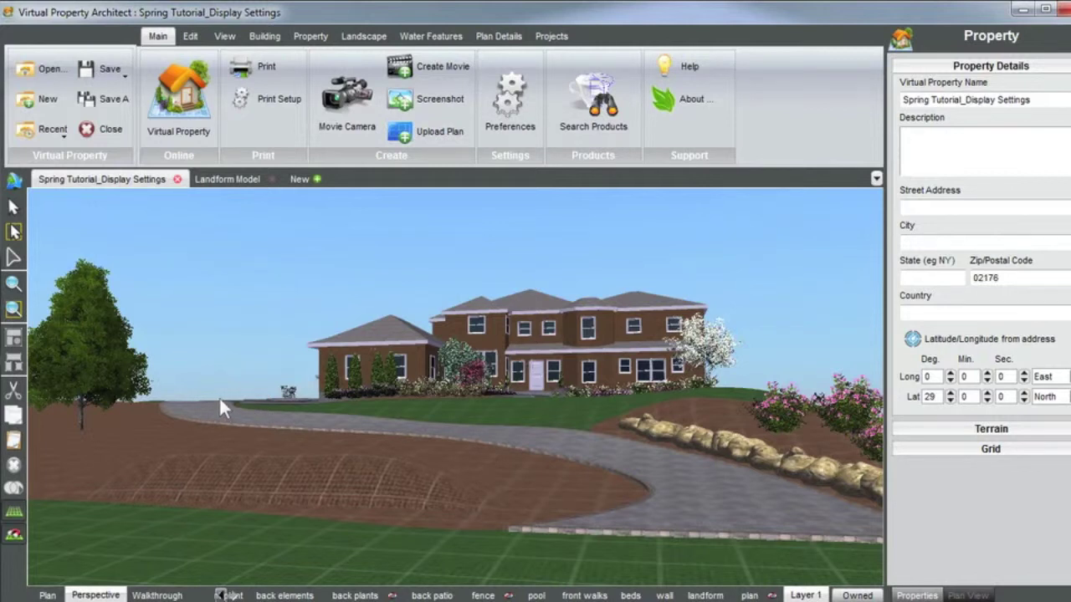
scroll(328, 410, "up", 2)
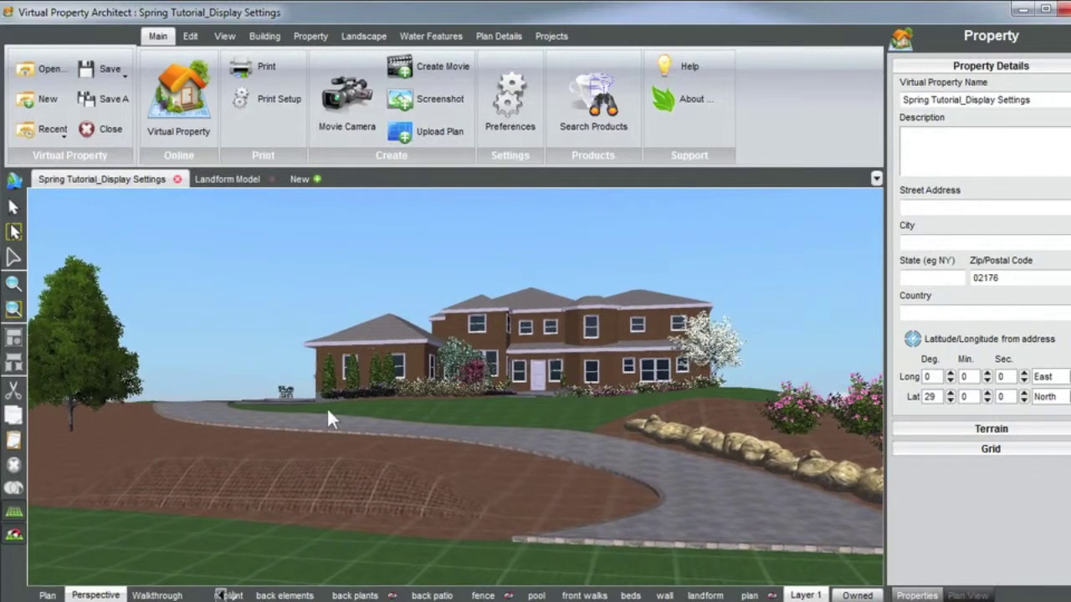
In the Landform Model plan view, draw a roughly square height grid about 26' by 26'6" near the upper-left corner of the property
left_click(232, 181)
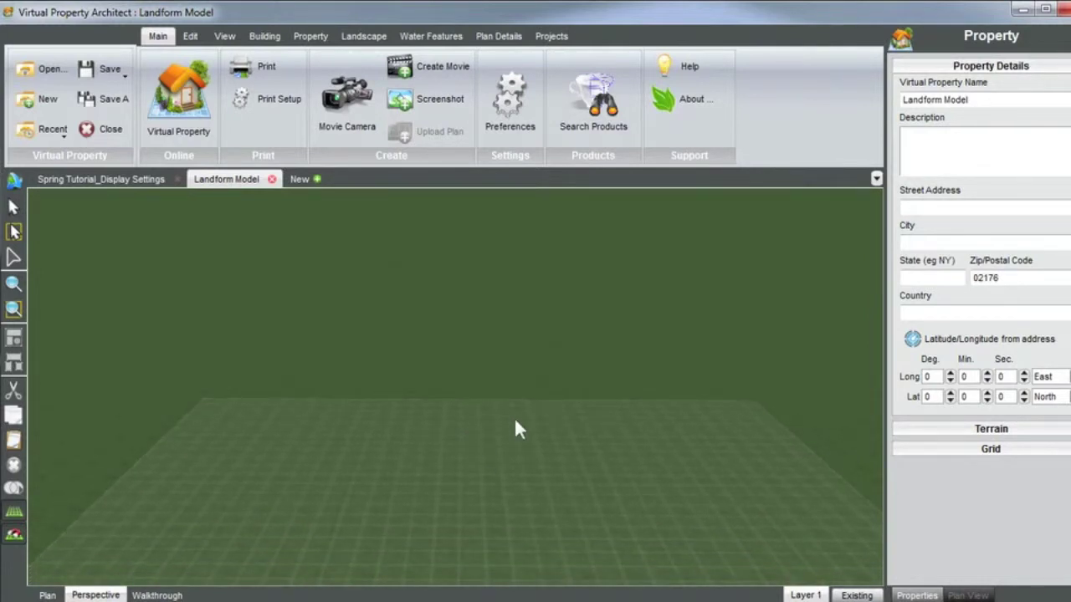
left_click(311, 37)
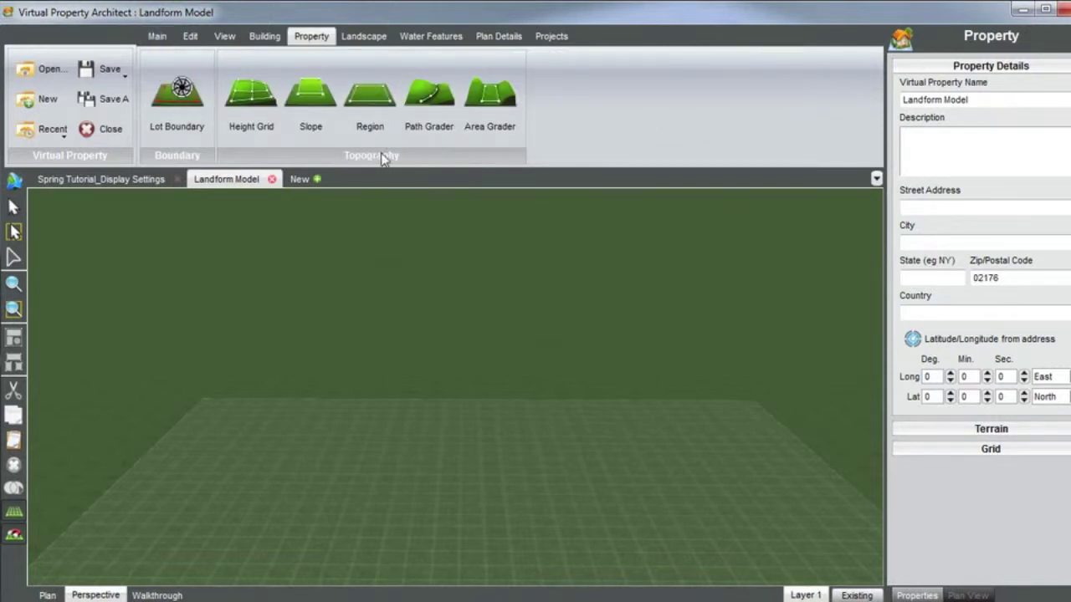
left_click(256, 101)
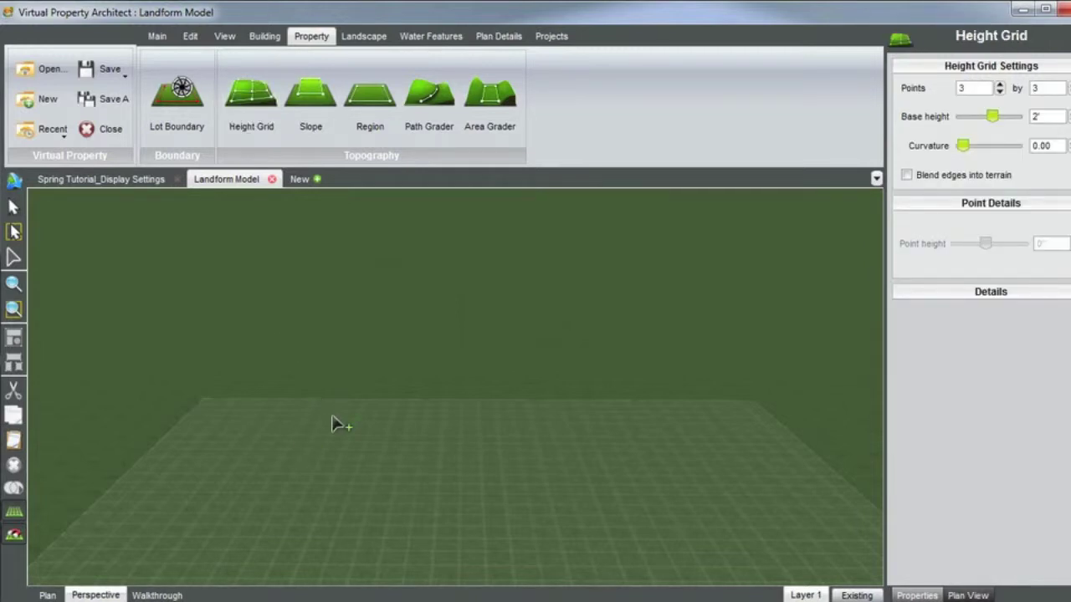
left_click(48, 596)
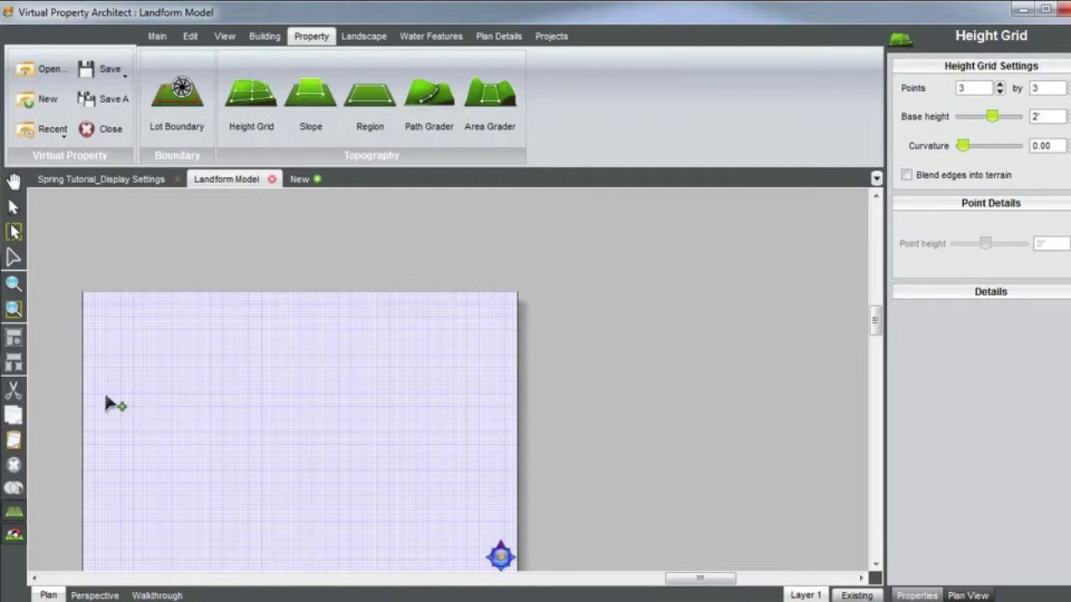
scroll(101, 403, "up", 1)
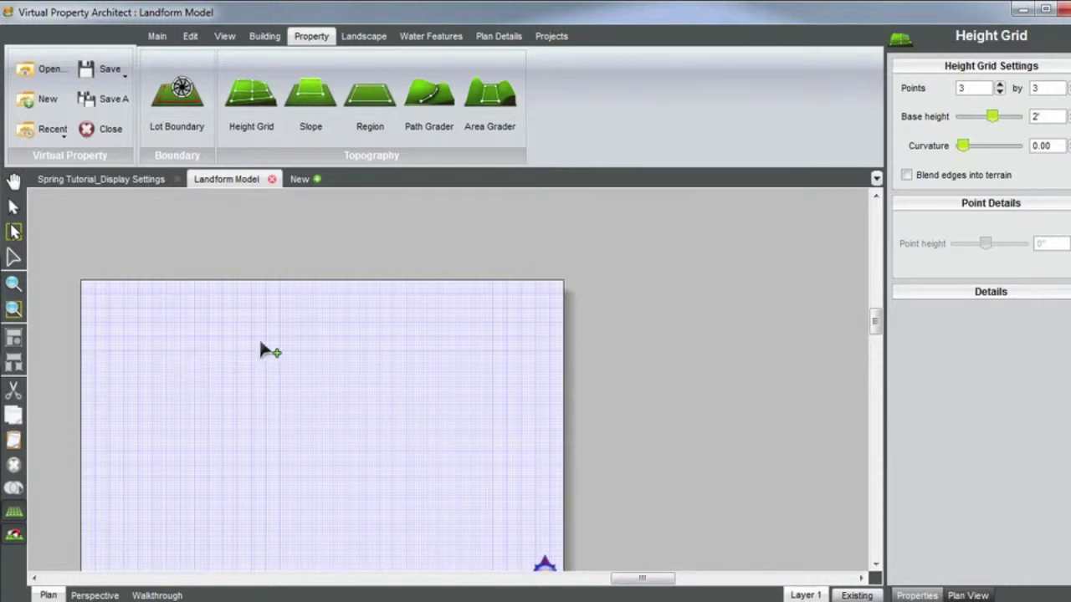
scroll(263, 355, "down", 1)
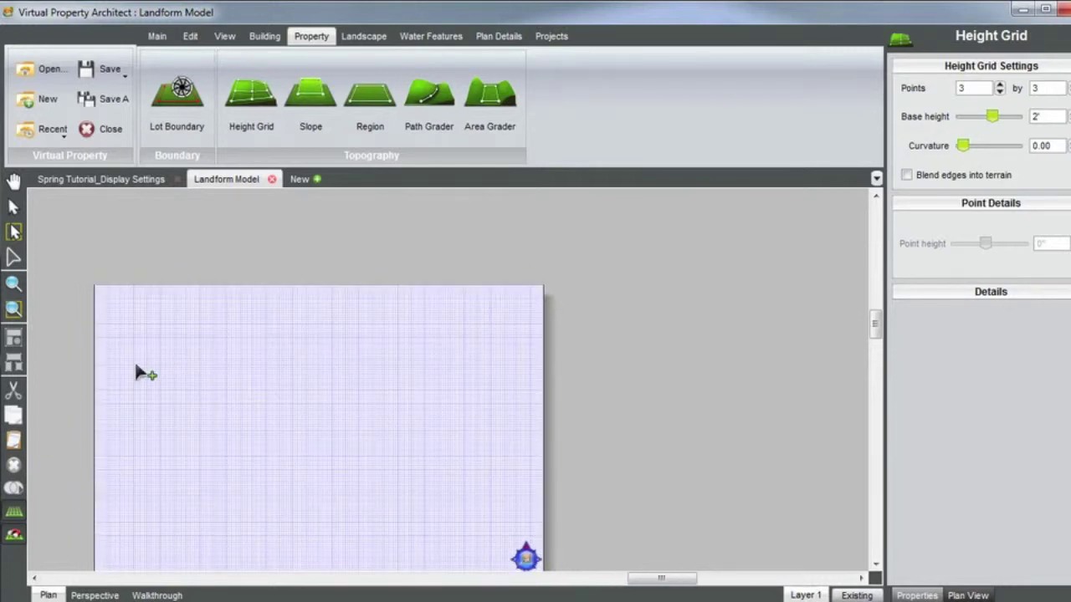
scroll(130, 322, "up", 2)
left_click(133, 320)
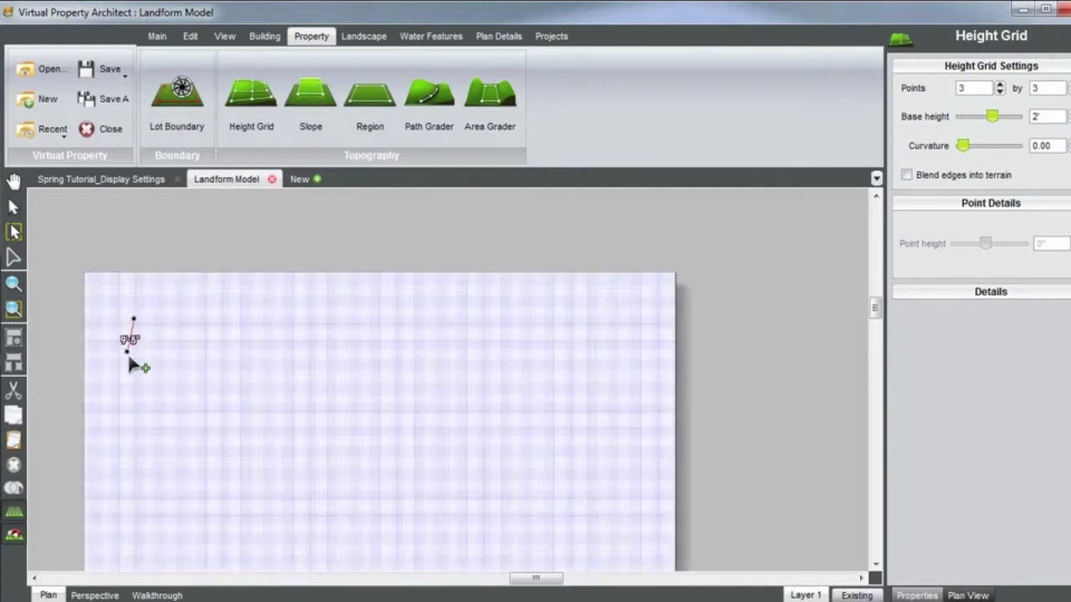
left_click(146, 414)
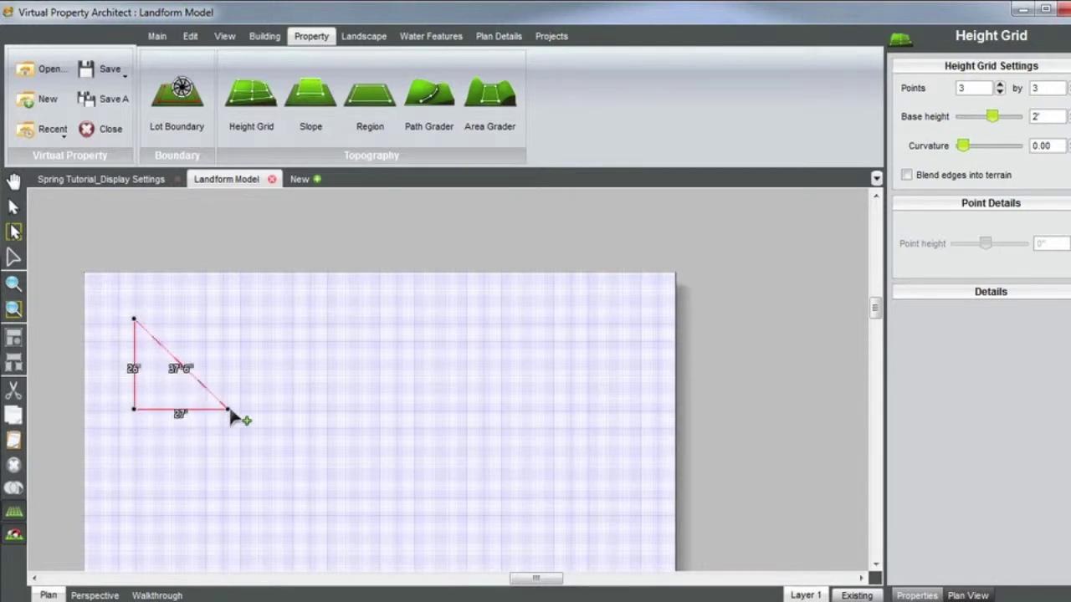
left_click(228, 409)
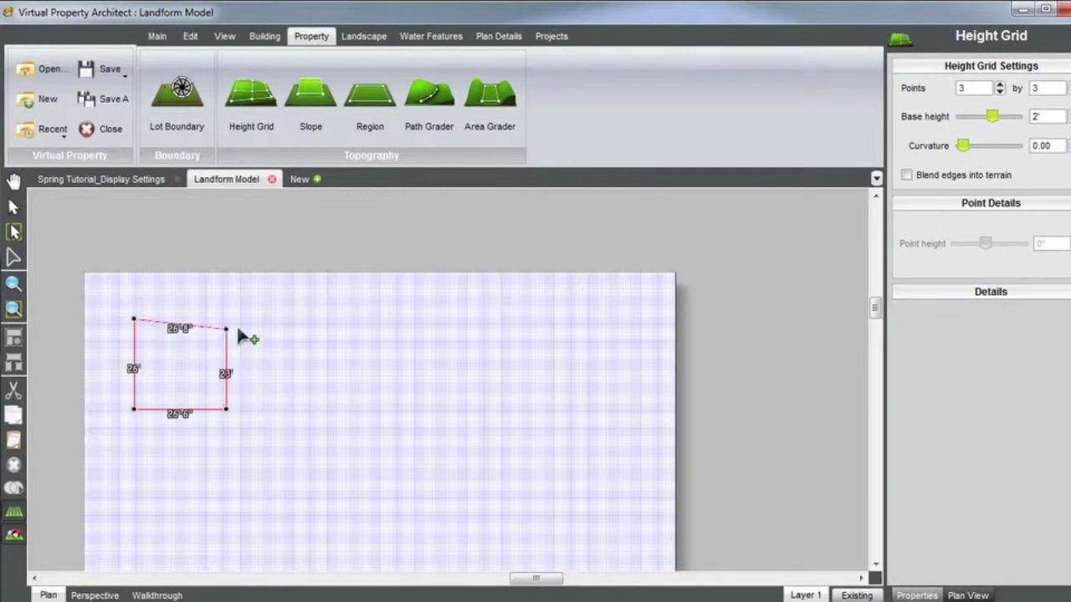
left_click(237, 318)
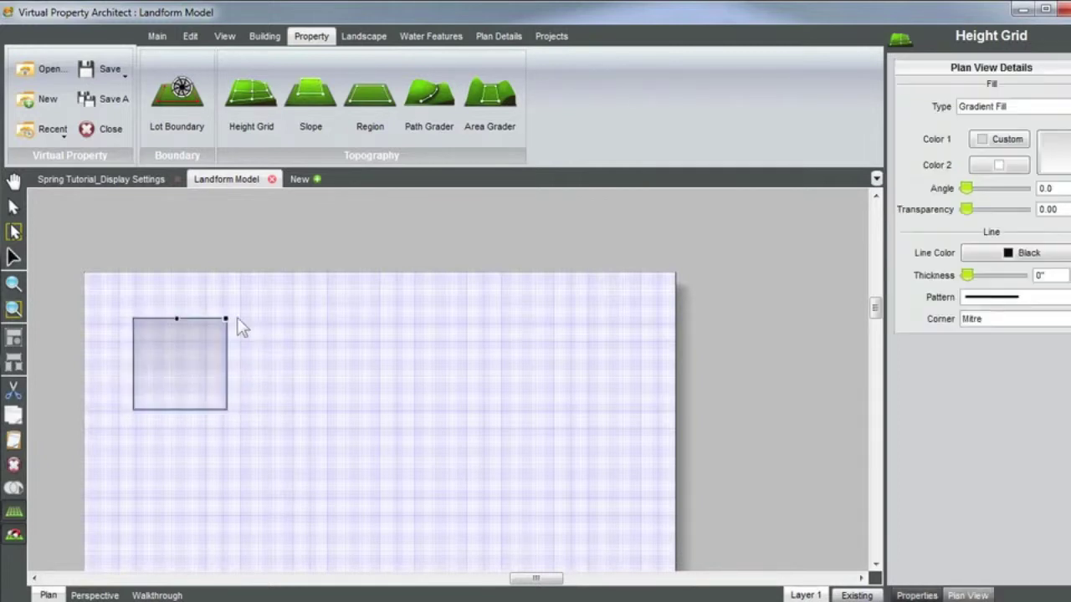
left_click_drag(197, 352, 201, 354)
Edit the height grid in perspective view and set its points to 5 by 5
left_click(89, 596)
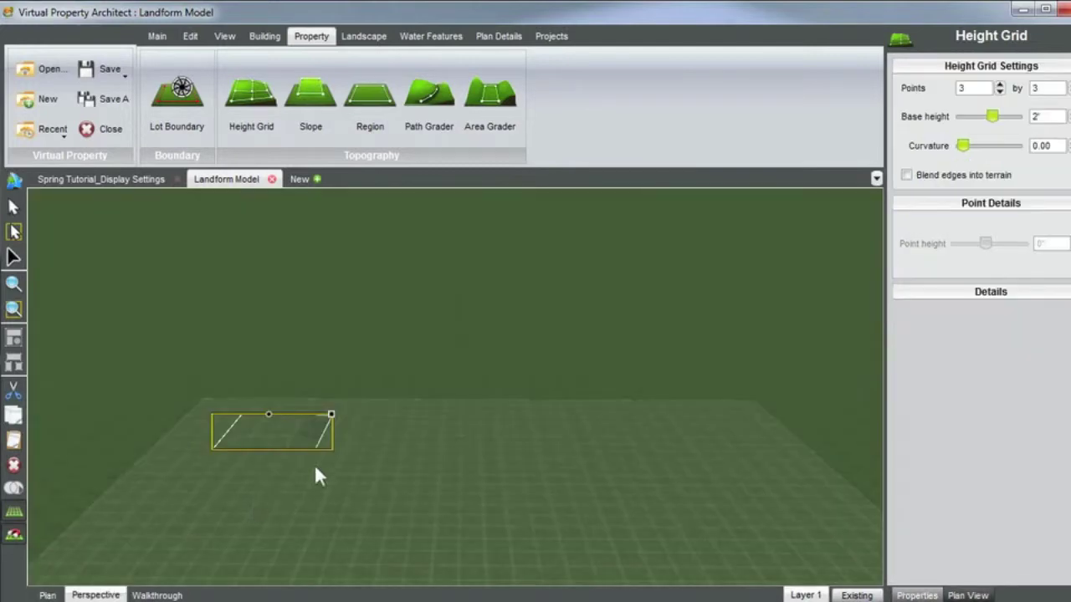
scroll(321, 448, "up", 3)
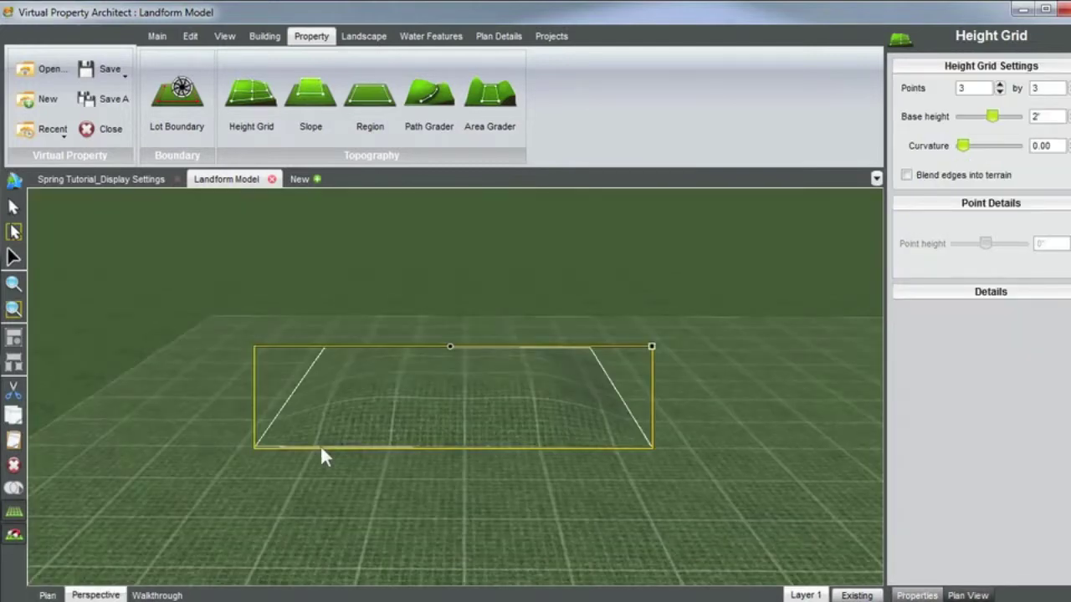
middle_click_drag(394, 434, 434, 430)
scroll(501, 411, "up", 1)
middle_click_drag(507, 408, 512, 417)
double_click(511, 411)
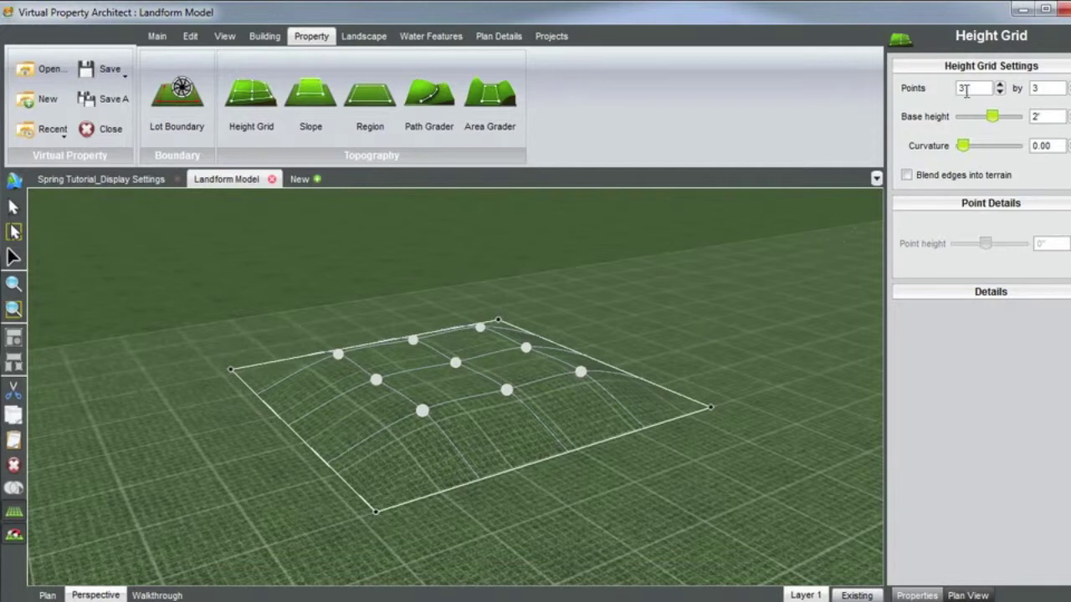
type("5")
key("Return")
type("5")
key("Return")
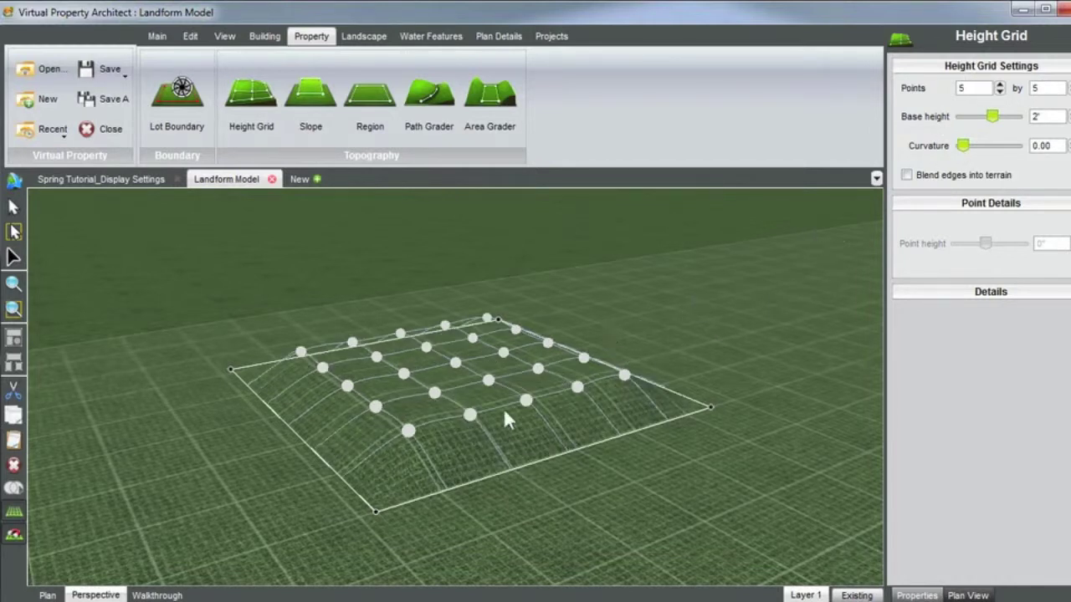
Set the point height of all five points in the height grid's second row from the front to 3'
left_click(573, 370)
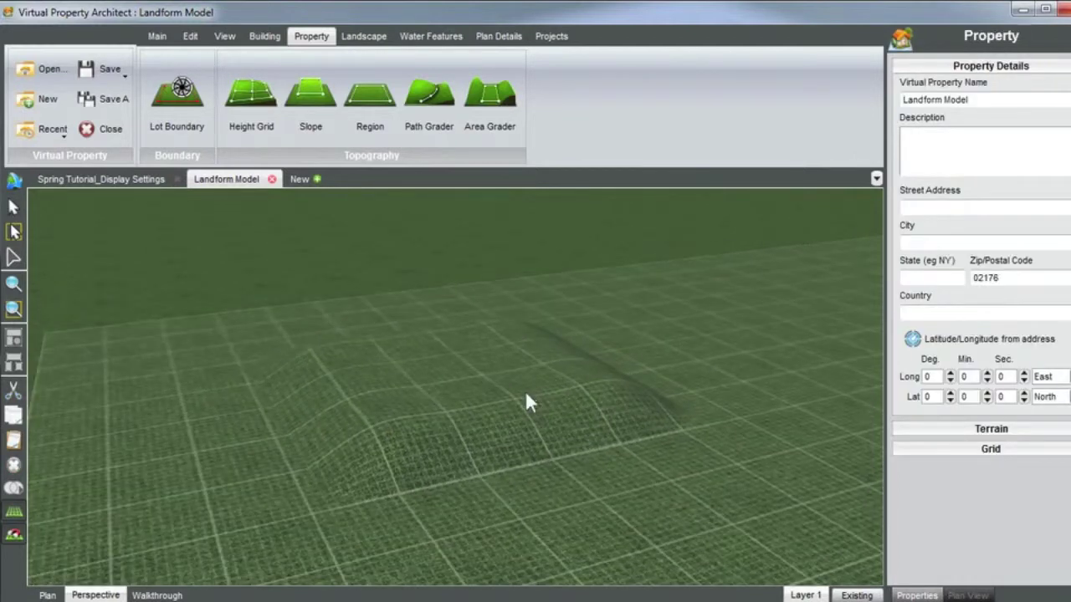
left_click(555, 387)
left_click(538, 388)
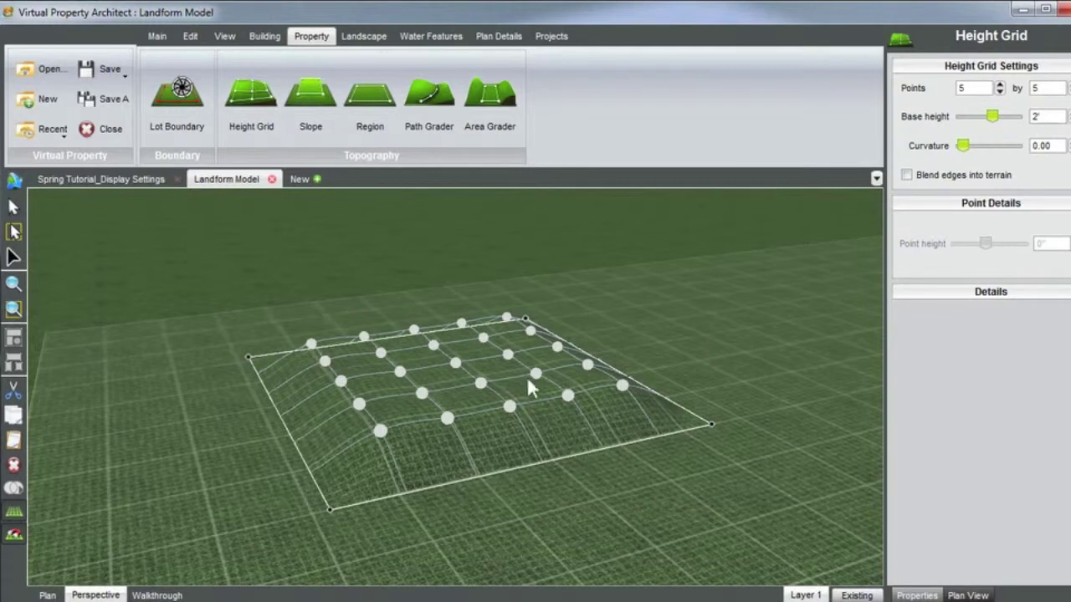
left_click(535, 374)
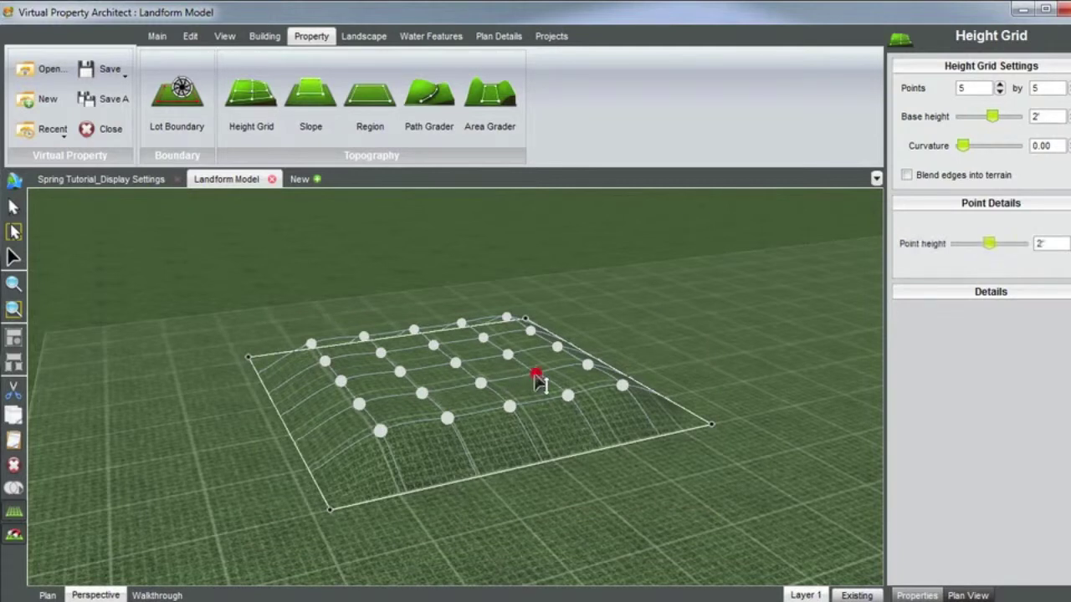
left_click(588, 366, "ctrl")
left_click(482, 384, "ctrl")
left_click(422, 394, "ctrl")
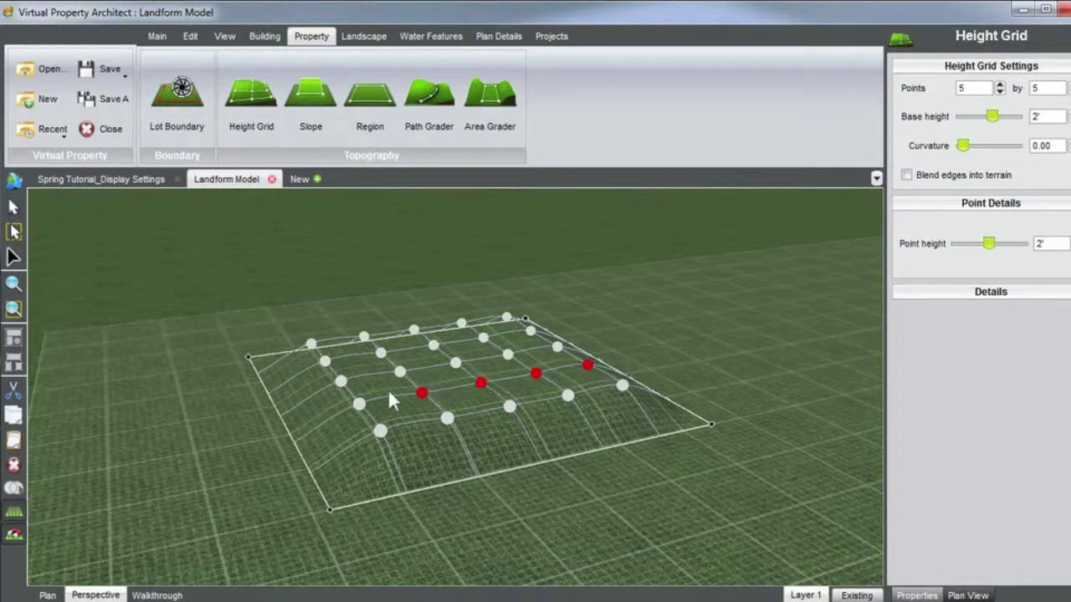
left_click(359, 407, "ctrl")
middle_click_drag(613, 382, 507, 404)
scroll(507, 404, "up", 2)
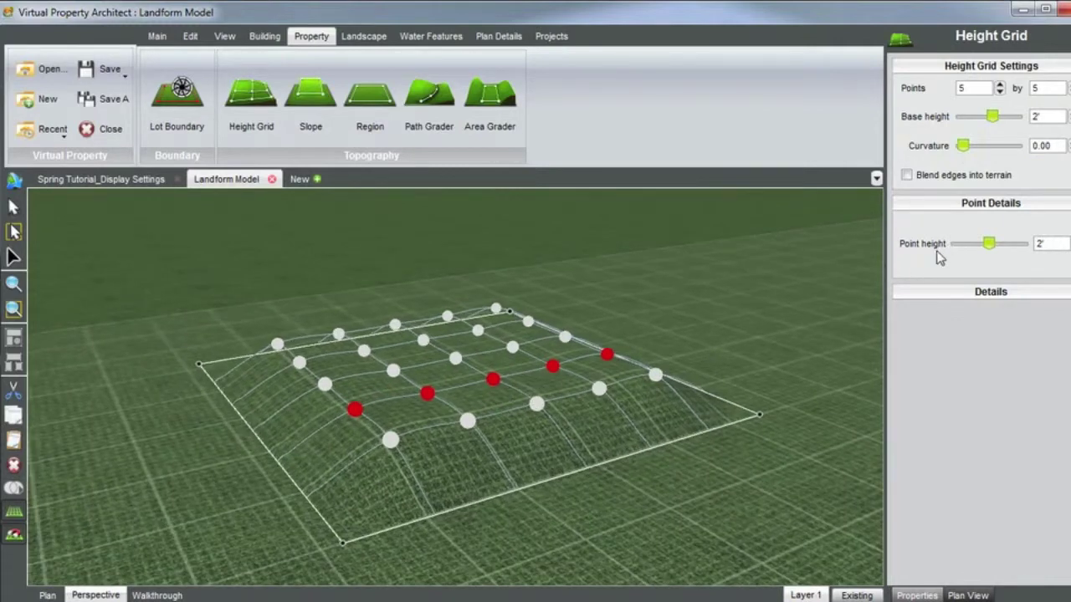
double_click(1037, 244)
type("3")
key("Return")
middle_click_drag(563, 396, 641, 381)
key("Escape")
Examine the reshaped mound from several angles, with its height grid selected and deselected
scroll(507, 350, "up", 2)
mouse_move(514, 355)
middle_mouse_down()
mouse_move(516, 370)
mouse_move(471, 372)
mouse_move(495, 352)
middle_mouse_up()
middle_click_drag(558, 382, 292, 433)
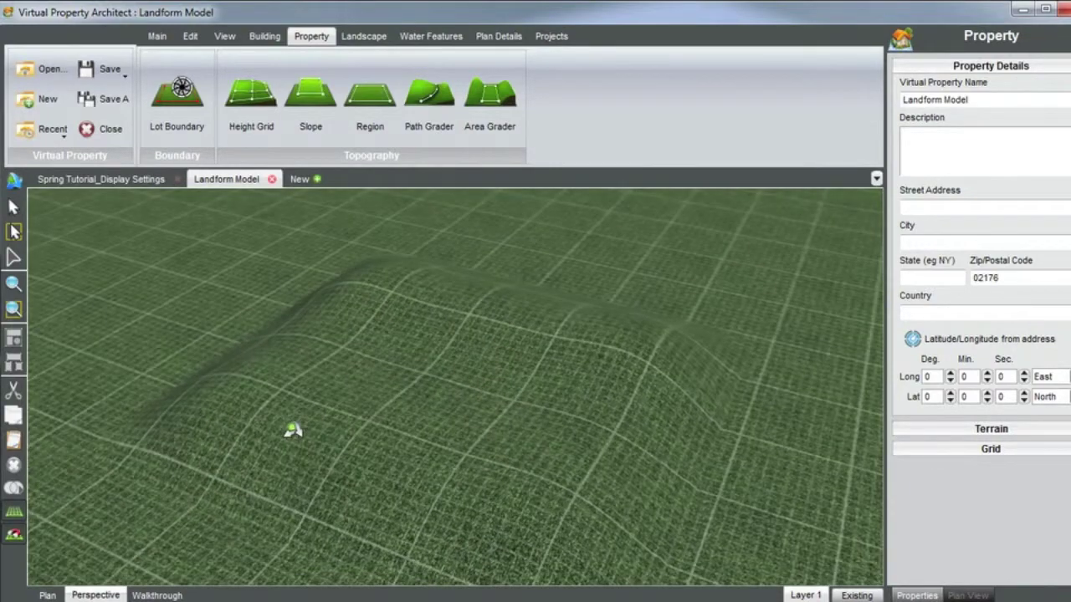
left_click(452, 426)
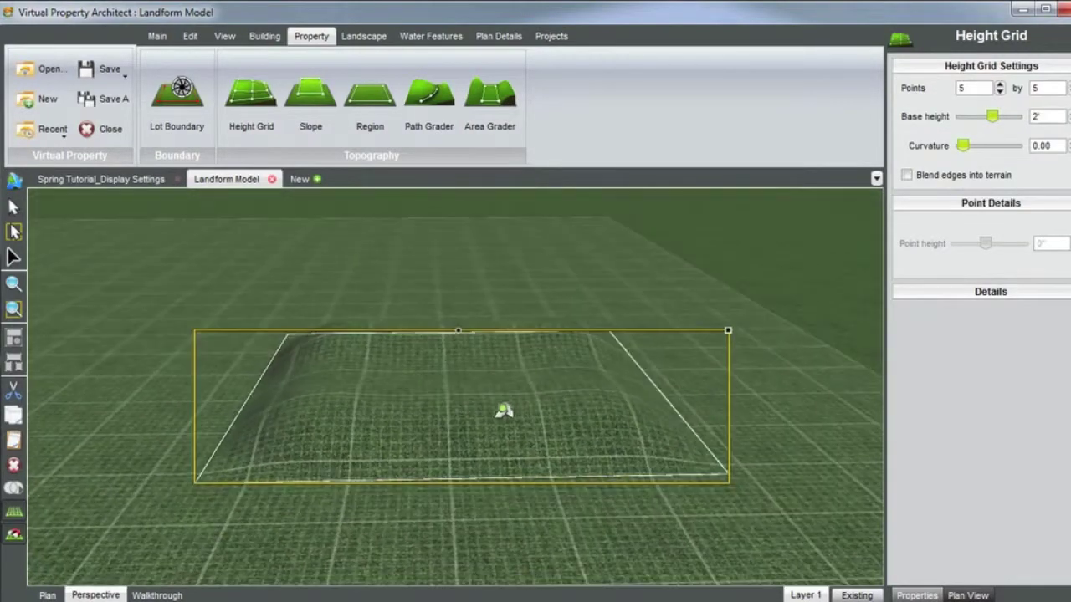
left_click(487, 267)
middle_click_drag(357, 415, 354, 420)
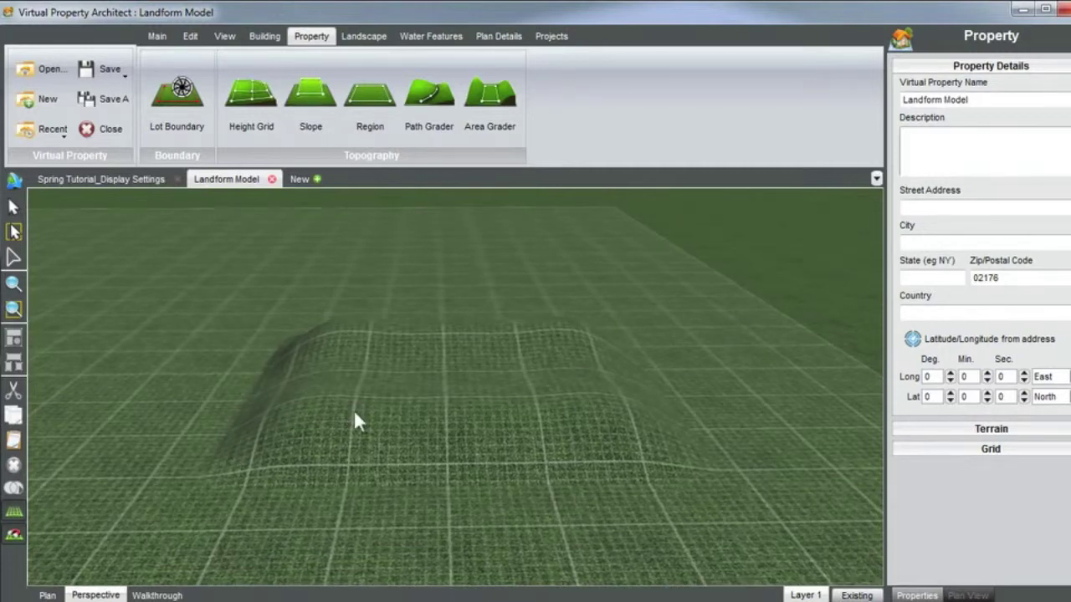
In plan view, draw a four-sided plant bed about 23' by 25' covering the height grid mound
left_click(47, 596)
scroll(441, 305, "up", 3)
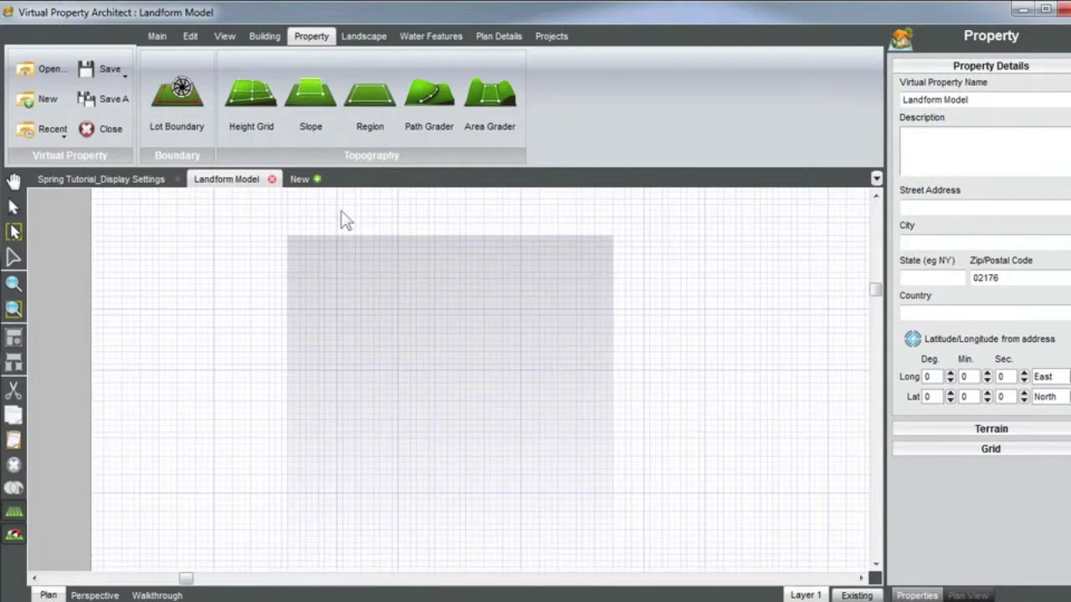
left_click(372, 37)
left_click(178, 93)
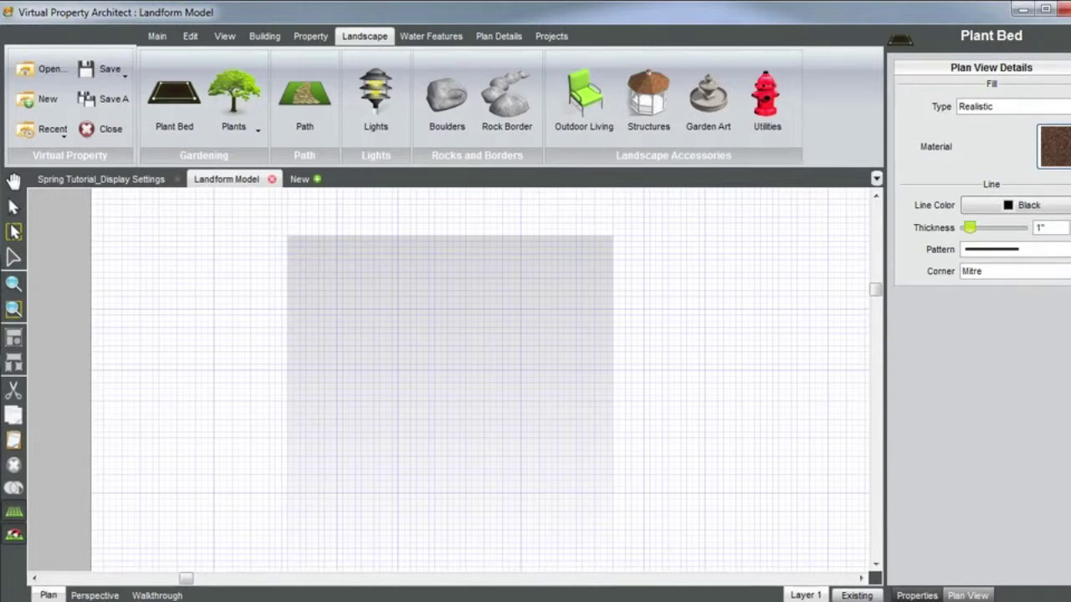
left_click(287, 241)
left_click(293, 524)
left_click(601, 529)
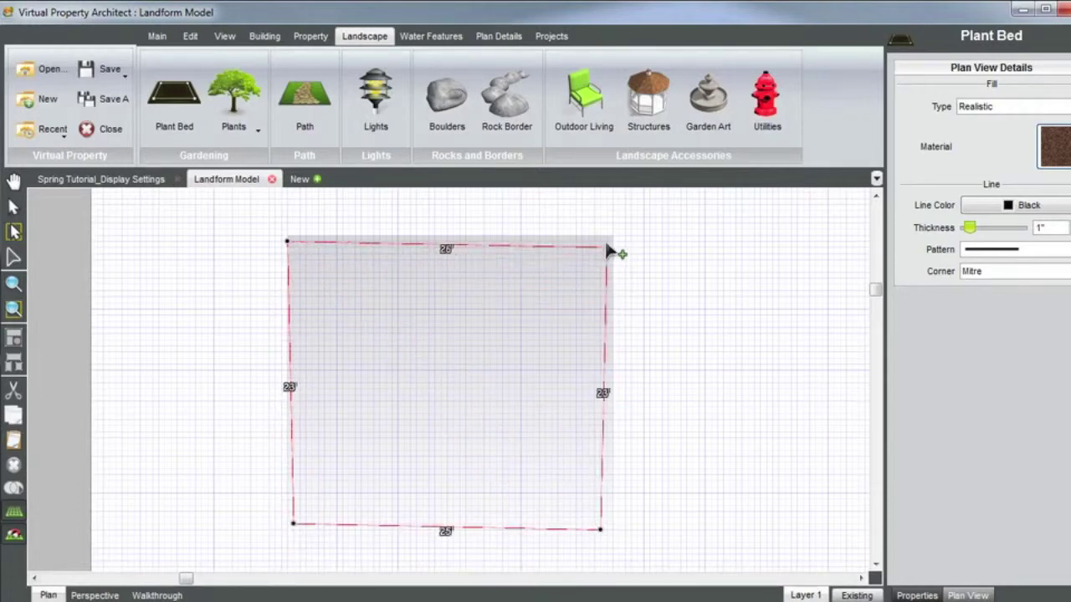
double_click(607, 241)
Examine in perspective view how the plant bed follows the mound's surface, both close up and from farther away
left_click(94, 594)
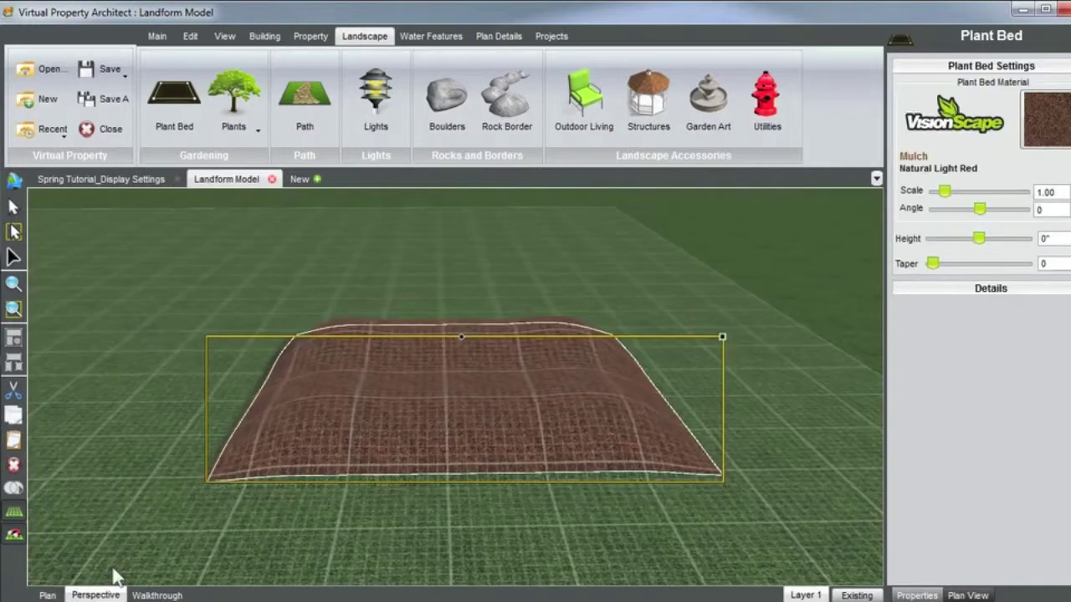
scroll(500, 407, "up", 3)
middle_click_drag(500, 407, 376, 413)
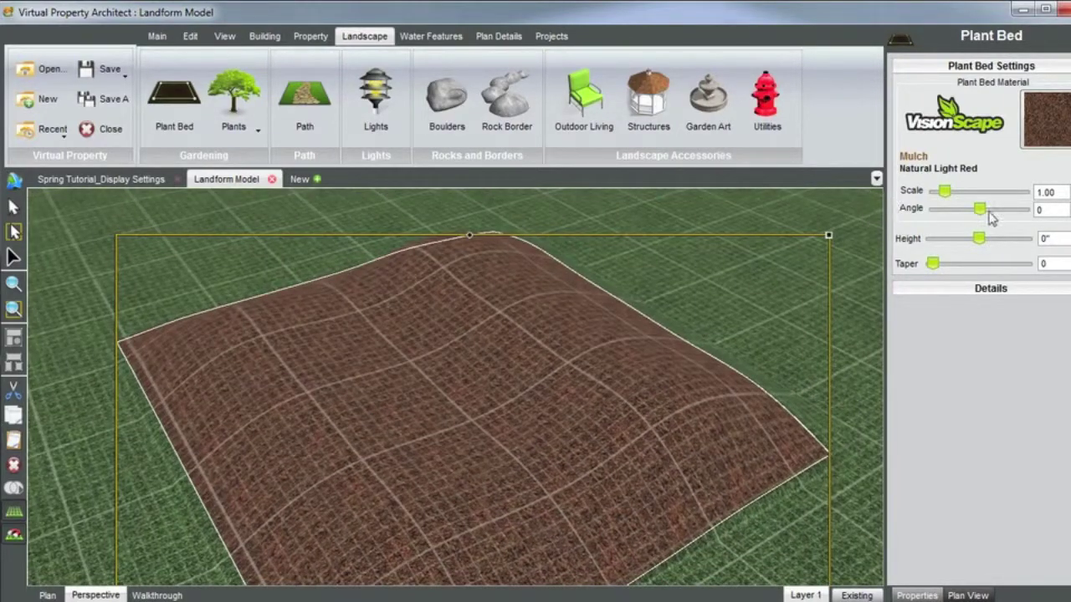
middle_click_drag(536, 365, 458, 388)
scroll(459, 381, "down", 5)
left_click(458, 273)
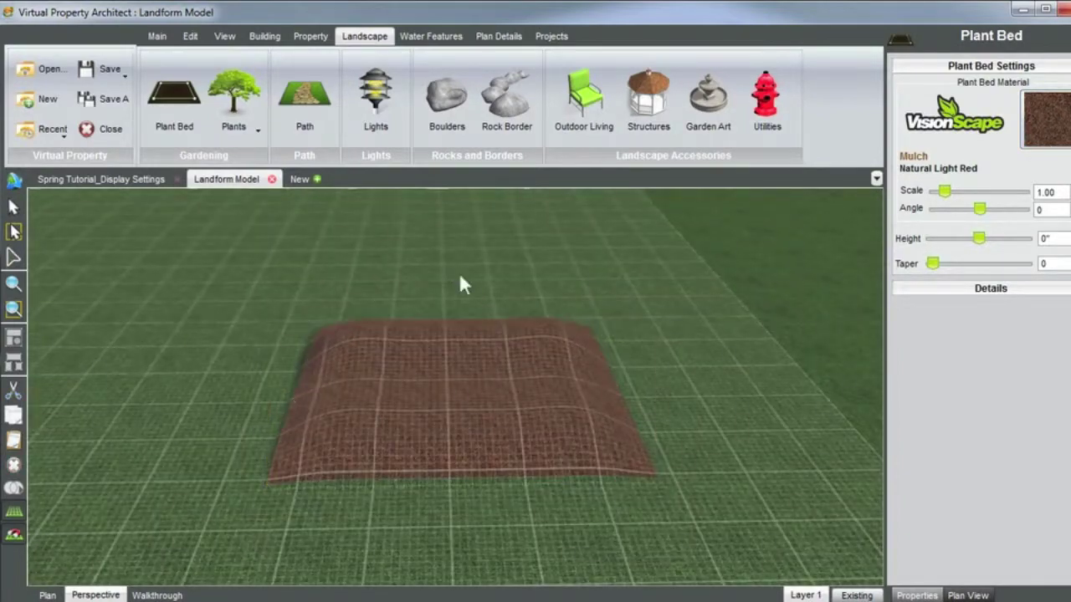
scroll(446, 385, "up", 2)
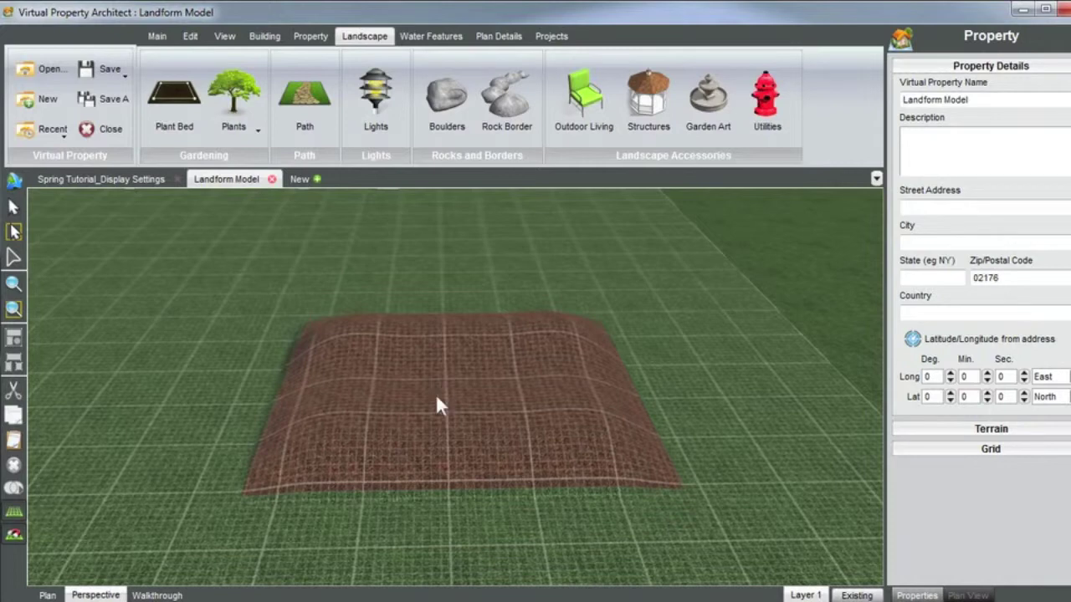
In plan view, draw a four-sided slope about 30' by 25' on the open ground beside the plant bed
middle_click_drag(405, 412, 332, 395)
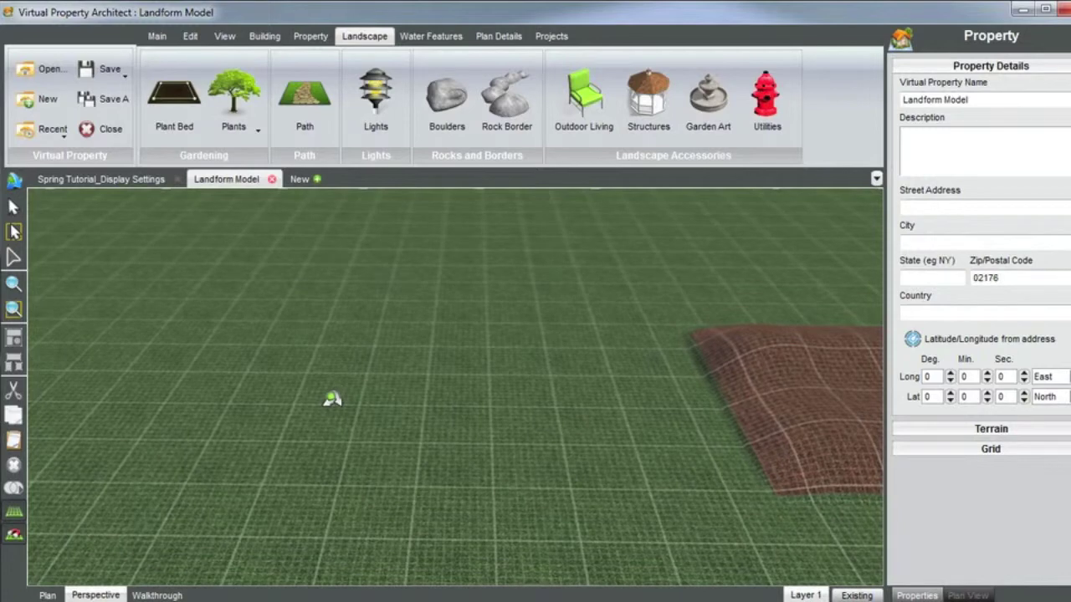
left_click(310, 36)
left_click(311, 101)
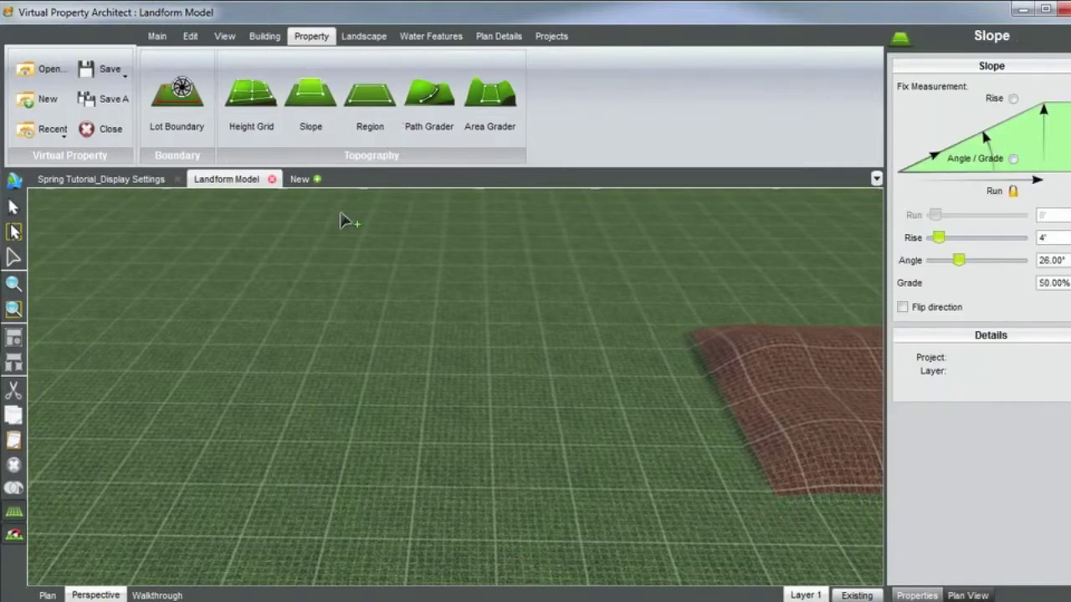
left_click(47, 595)
scroll(261, 321, "down", 4)
scroll(575, 334, "up", 2)
left_click(473, 261)
left_click(473, 431)
left_click(692, 449)
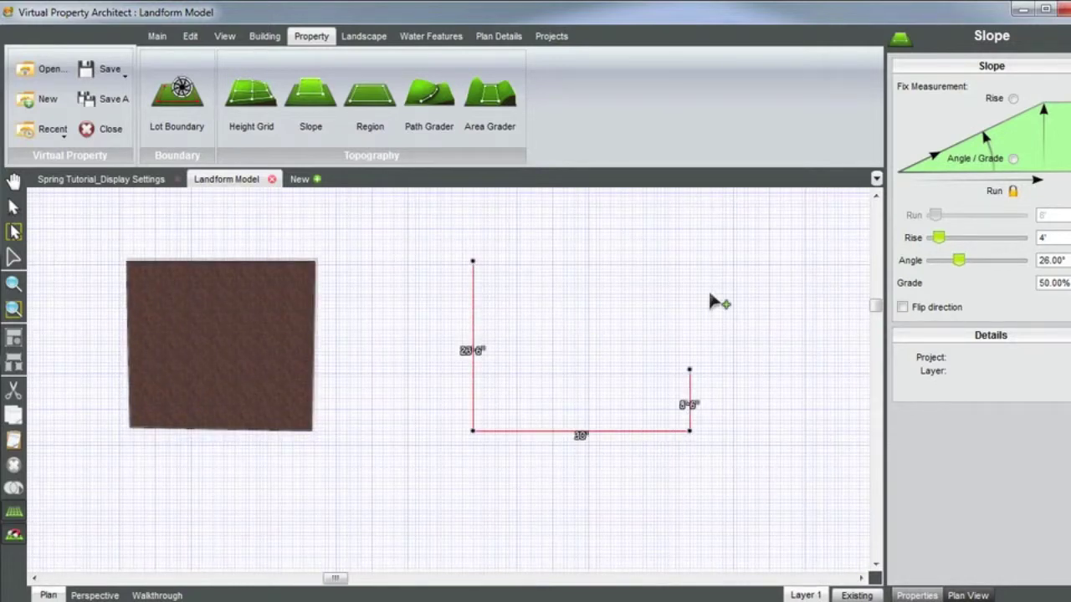
left_click(710, 261)
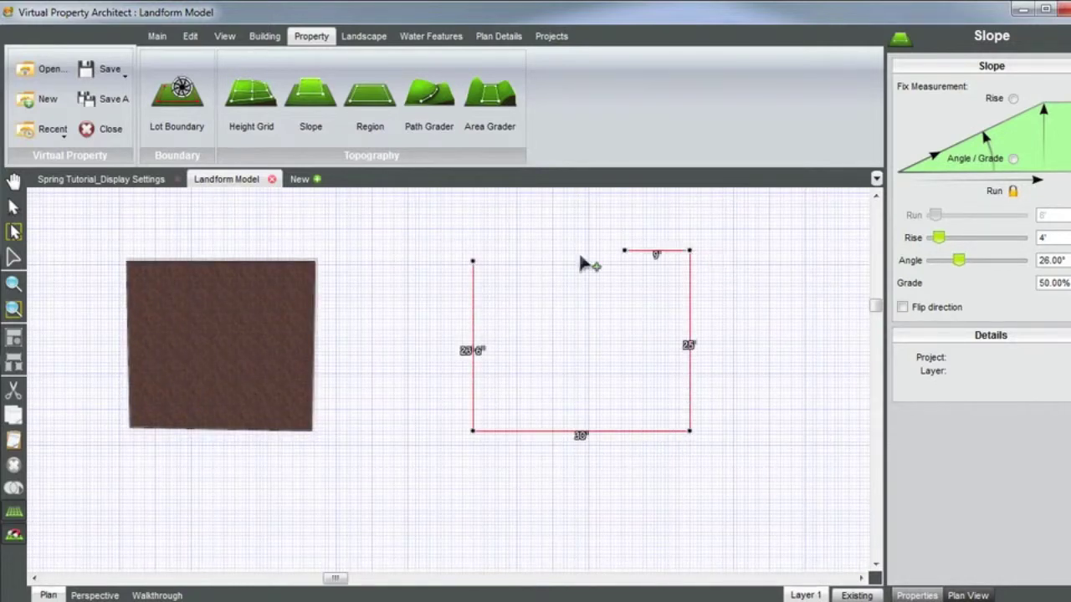
left_click(476, 265)
In perspective view, lock the slope's Angle / Grade as the fixed measurement instead of Run
left_click(96, 595)
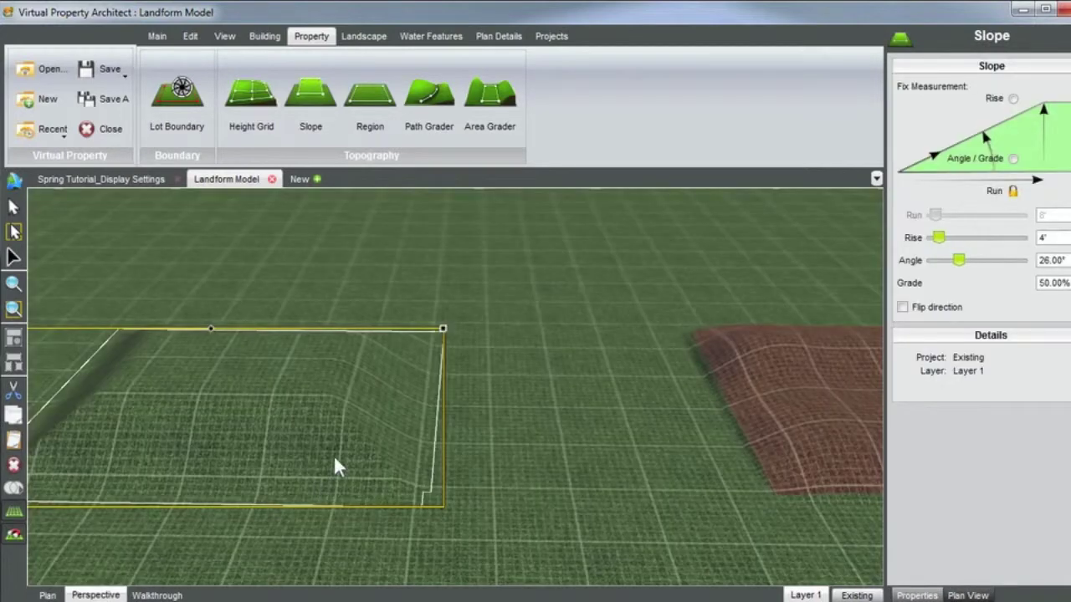
scroll(333, 457, "down", 2)
middle_click_drag(334, 457, 477, 451)
scroll(437, 426, "up", 2)
middle_click_drag(436, 423, 485, 378)
middle_click_drag(567, 386, 582, 384)
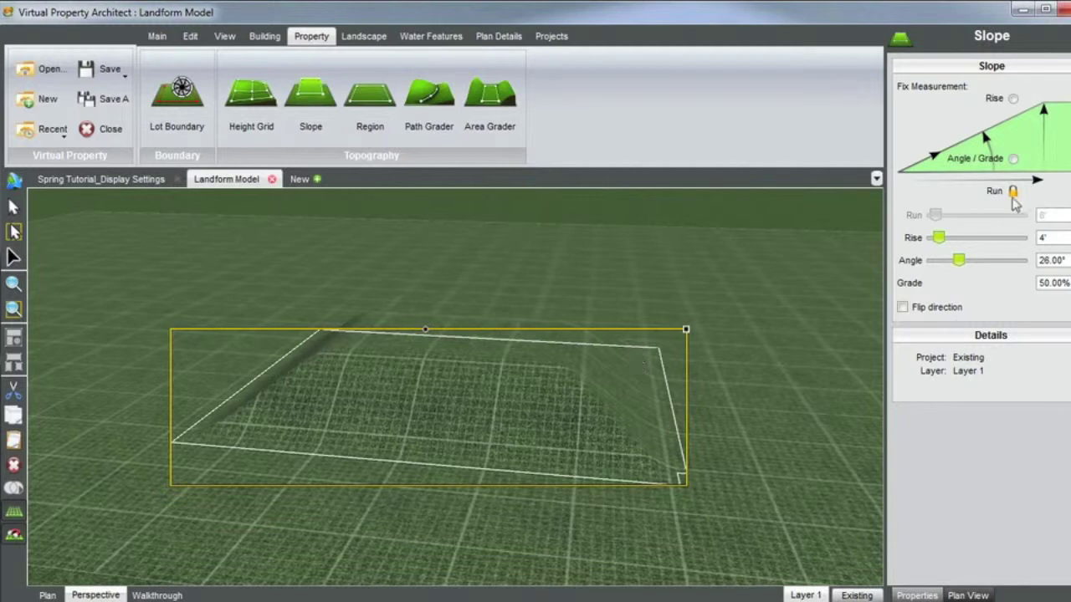
left_click(1014, 159)
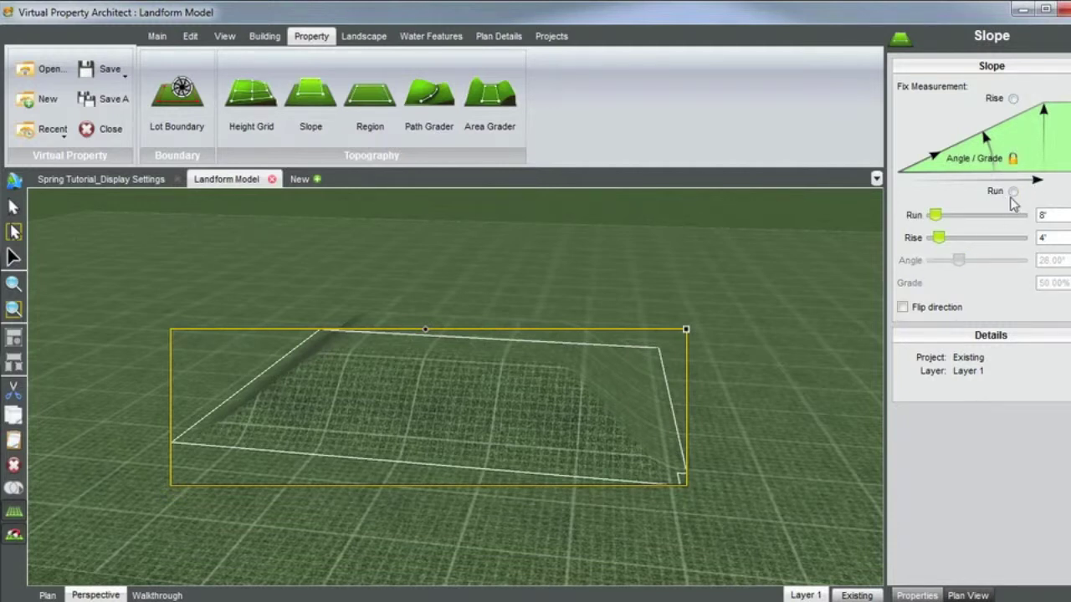
Examine the slope's raised surface from several low angles, both close up and from farther away
middle_click_drag(703, 351, 592, 375)
scroll(590, 366, "up", 1)
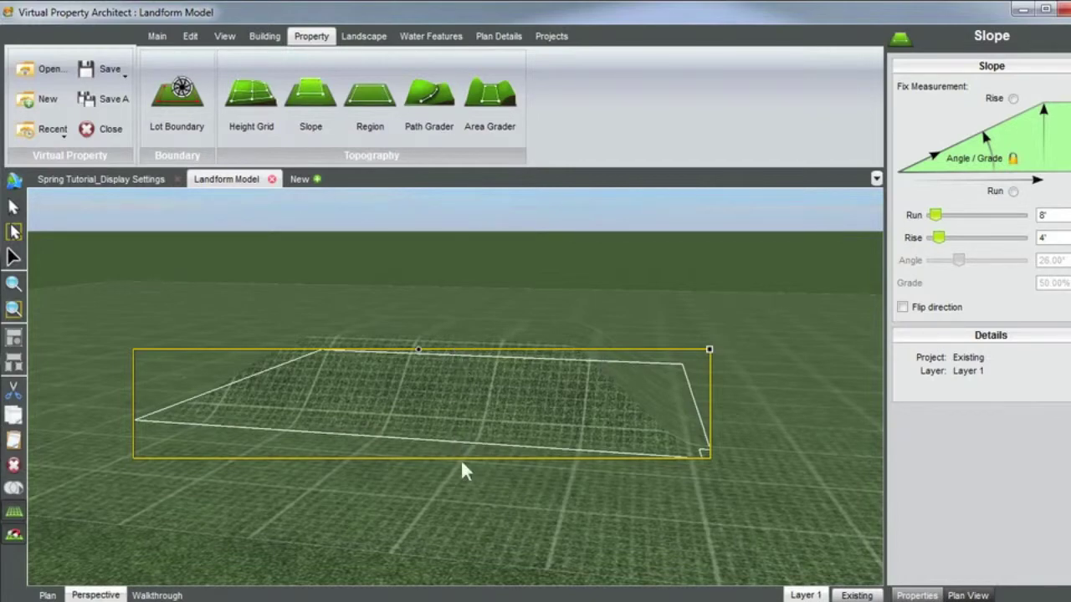
middle_click_drag(591, 425, 570, 430)
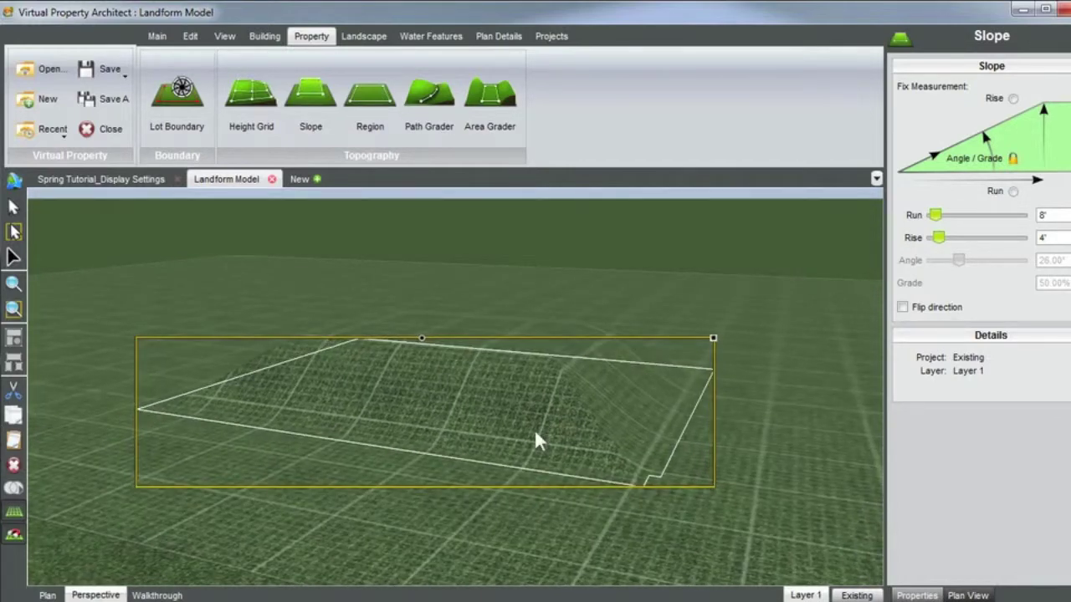
scroll(535, 428, "up", 1)
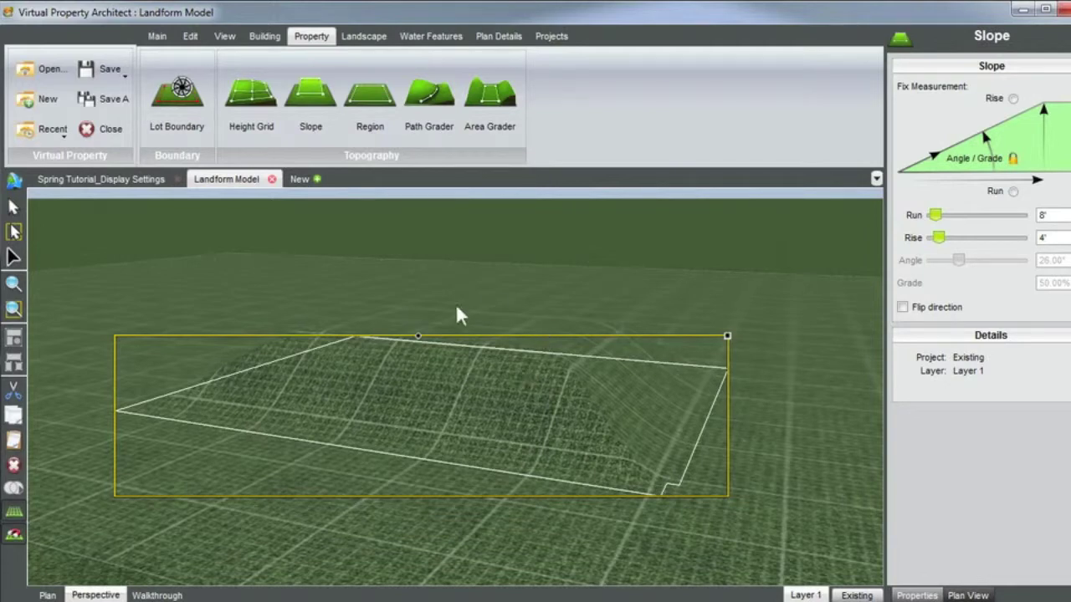
scroll(538, 363, "down", 3)
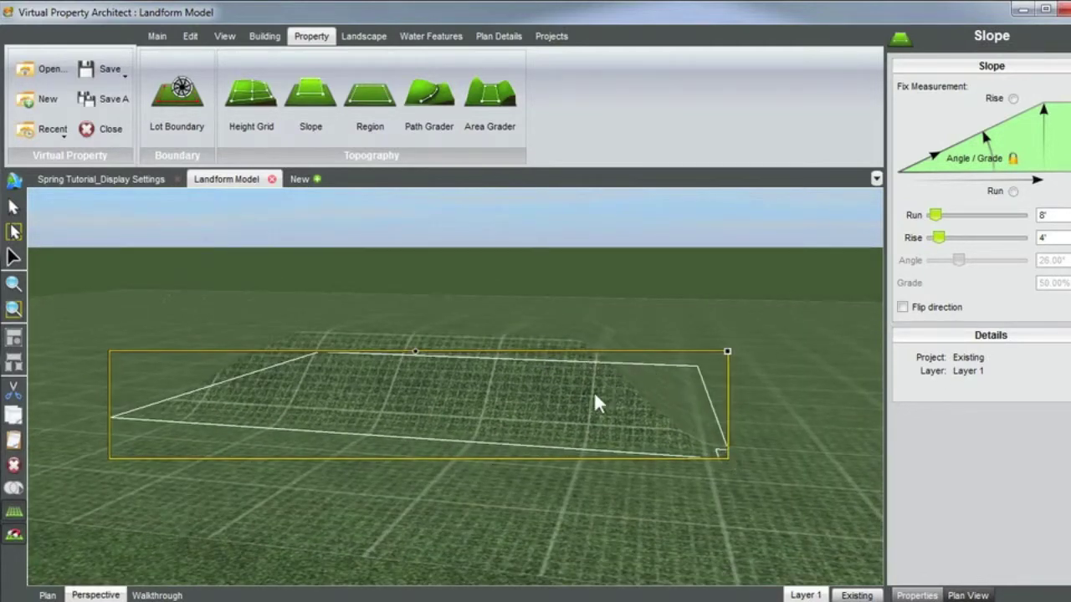
scroll(583, 398, "up", 2)
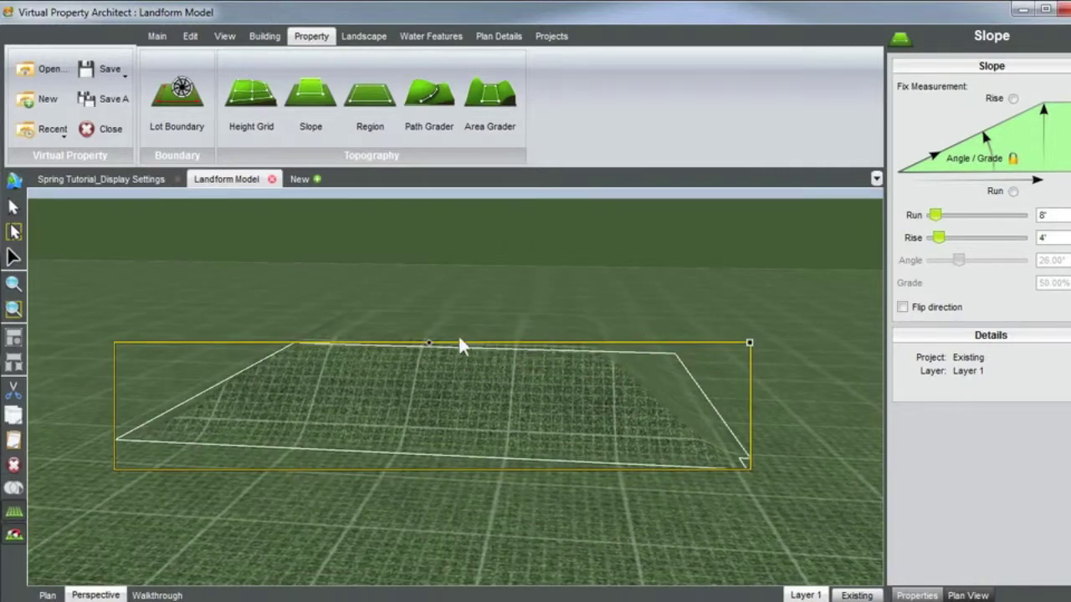
Draw a curved, elongated region of La Paz sand on the open ground beyond the slope
left_click(389, 246)
key("Left")
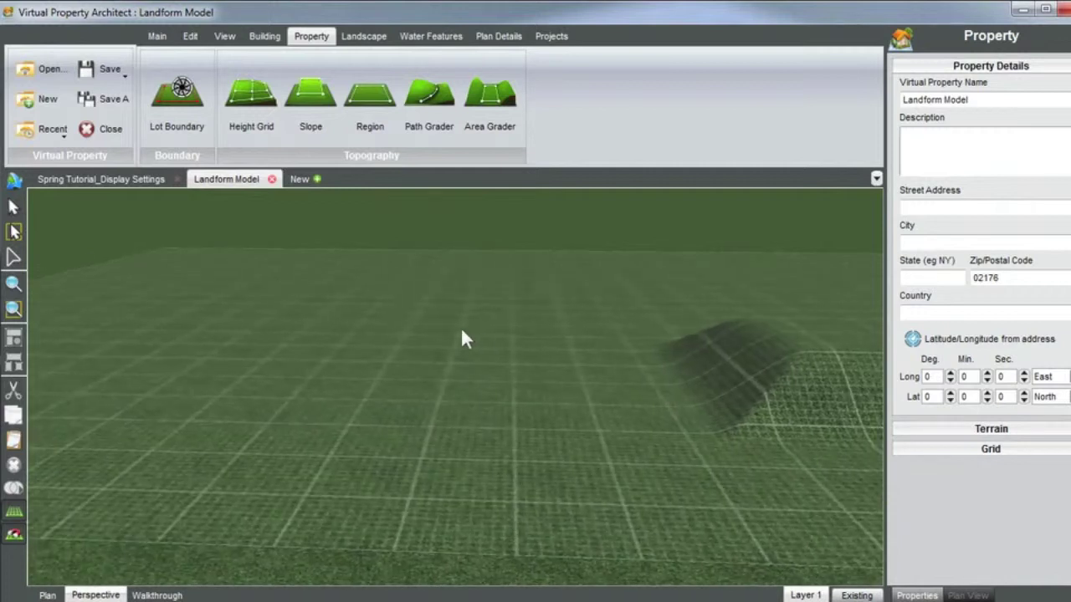
key("Left")
key("Left")
left_click(369, 96)
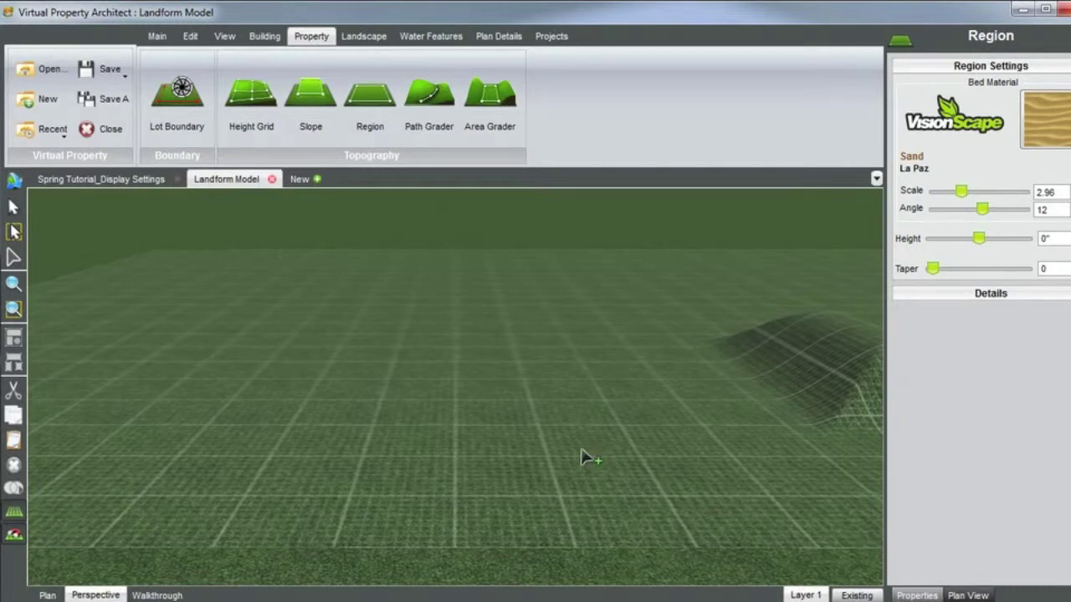
left_click(378, 318)
left_click(282, 340)
left_click(298, 438)
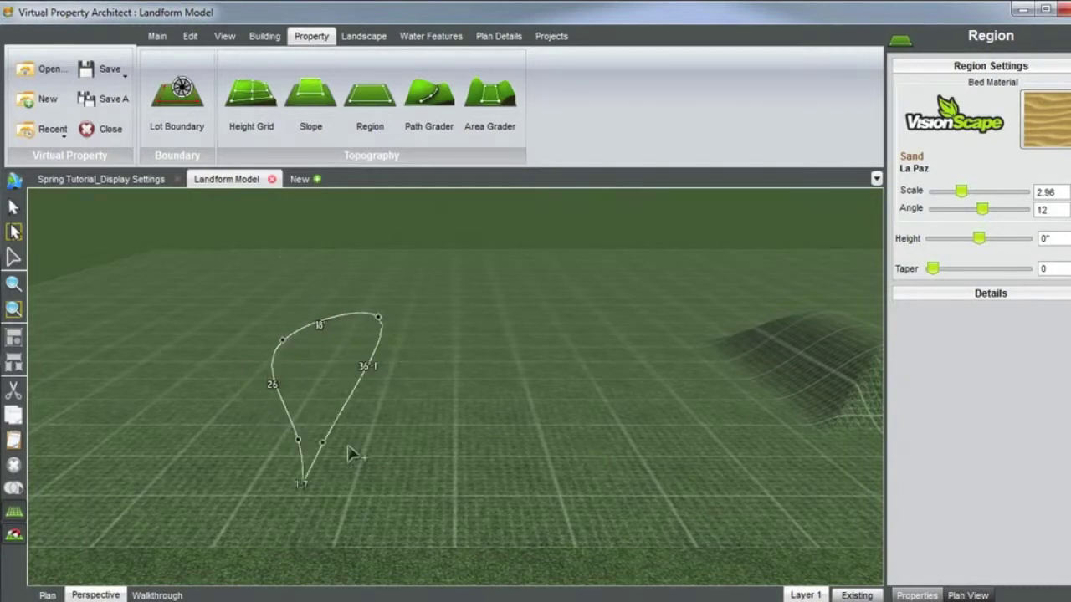
left_click(430, 425)
left_click(448, 348)
right_click(447, 356)
Browse the catalogue's sand, grass and dirt ground covers for the region's bed material without choosing a new one
middle_click_drag(321, 360, 395, 373)
scroll(377, 504, "up", 3)
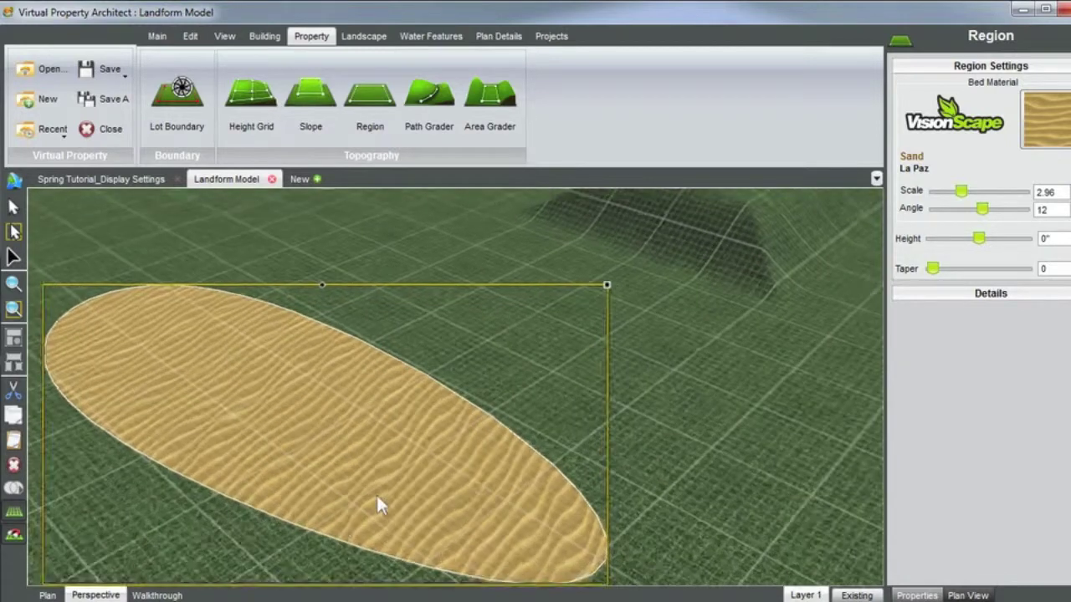
scroll(440, 494, "down", 3)
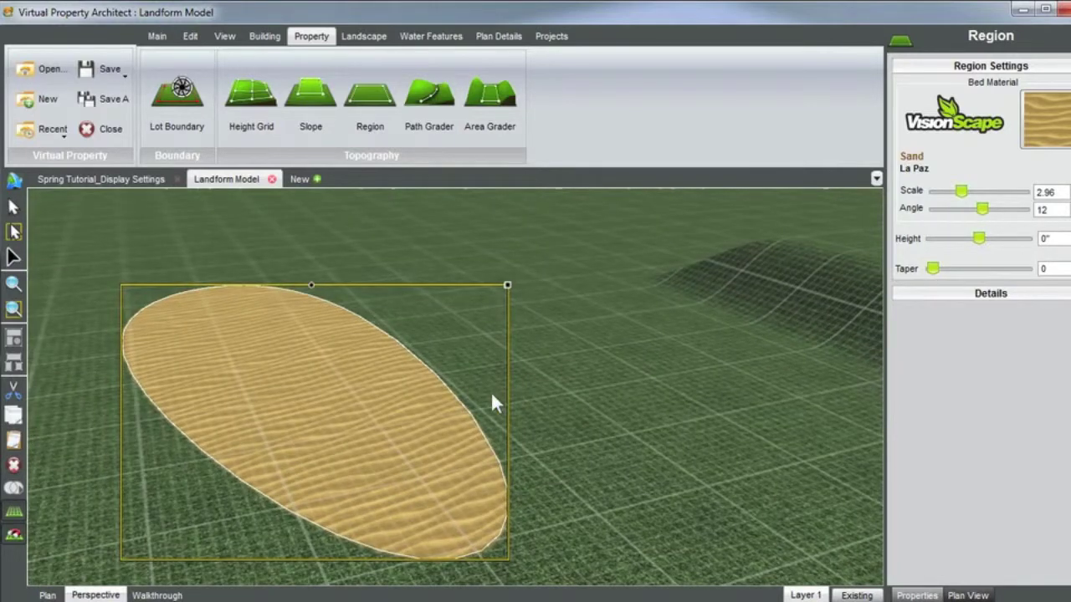
middle_click_drag(440, 421, 478, 415)
left_click(1038, 143)
scroll(572, 316, "down", 1)
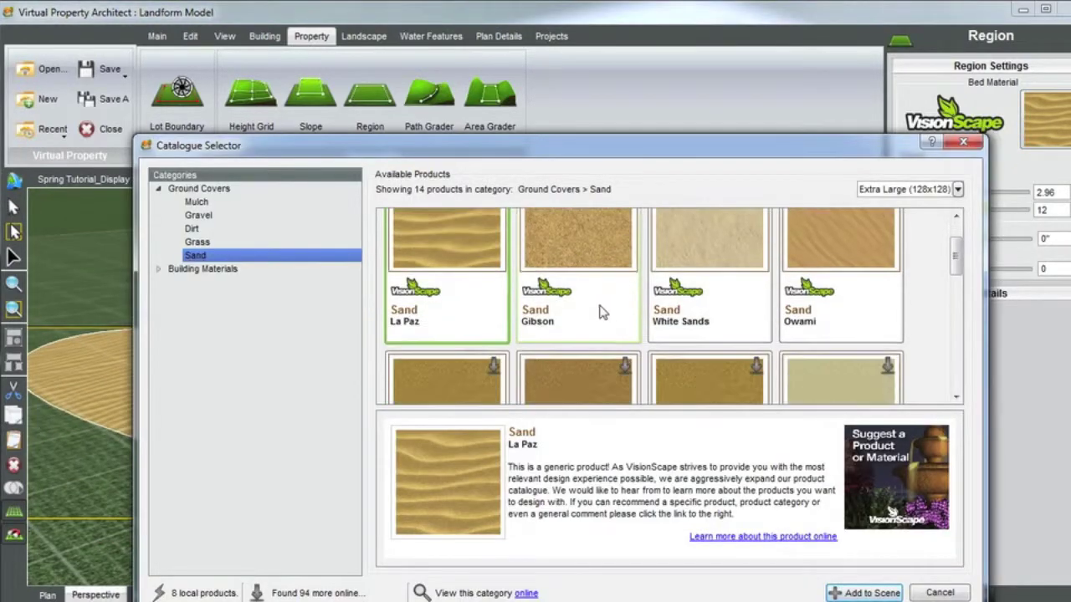
left_click(268, 241)
left_click(266, 229)
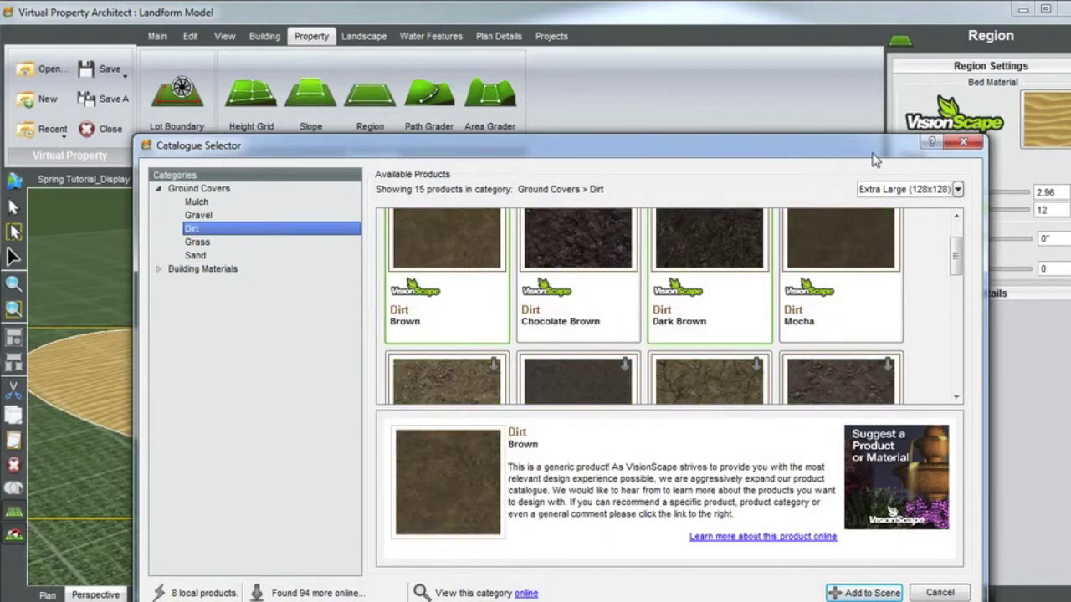
left_click(962, 143)
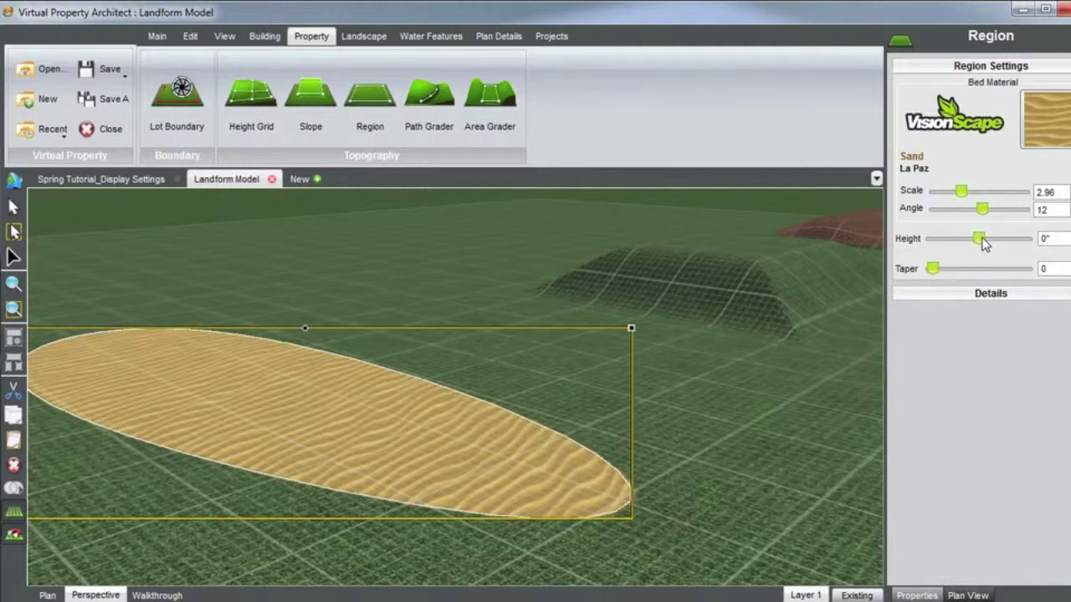
Raise the sand region's height to about 2'-7" and inspect the resulting mound up close
mouse_move(984, 242)
left_mouse_down()
mouse_move(998, 242)
mouse_move(987, 240)
left_mouse_up()
middle_click_drag(686, 373, 433, 418)
scroll(253, 380, "up", 3)
middle_click_drag(253, 381, 361, 384)
scroll(393, 400, "down", 4)
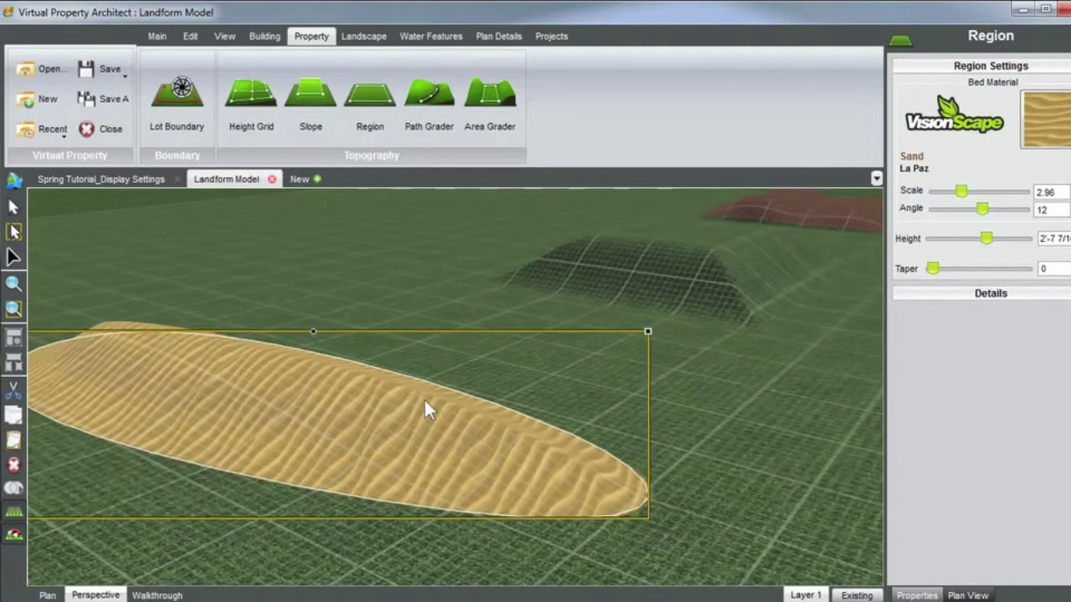
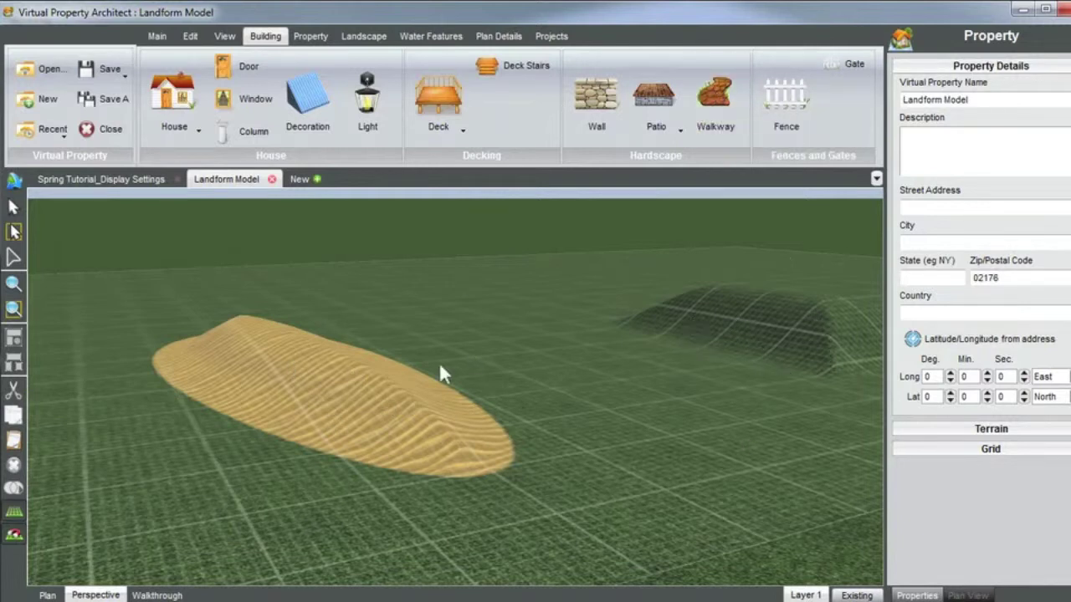
Change the raised region's bed material from sand to Black mulch
left_click(364, 418)
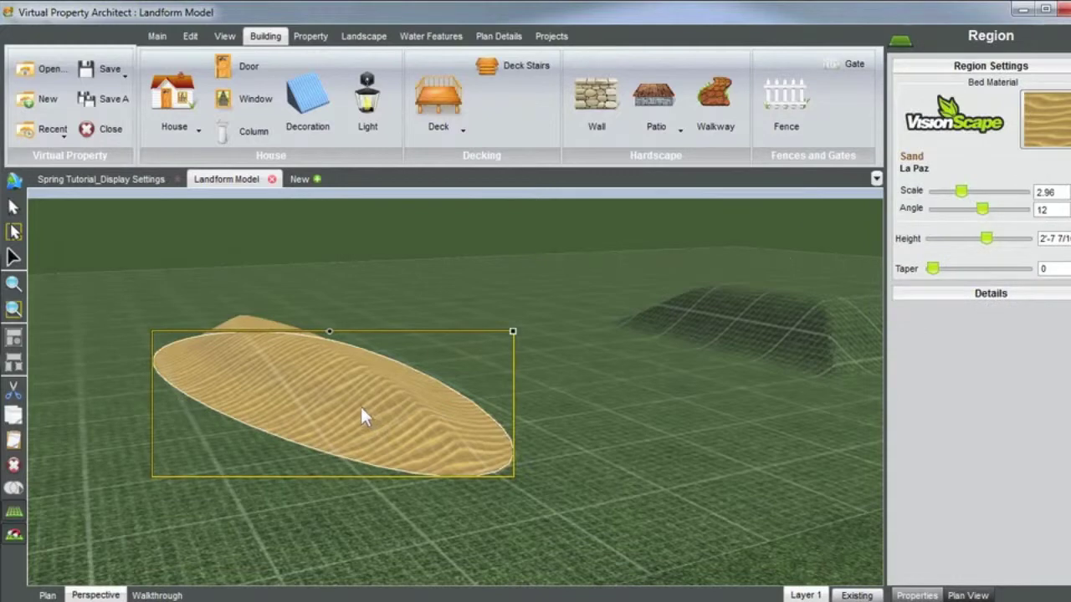
left_click(1037, 120)
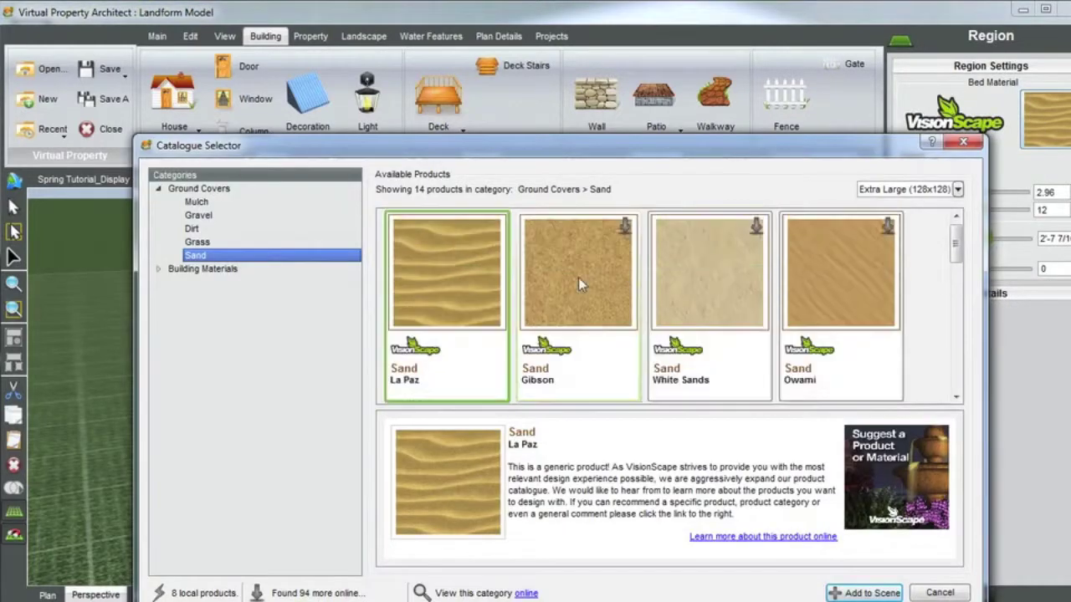
left_click(246, 217)
left_click(197, 202)
left_click(585, 352)
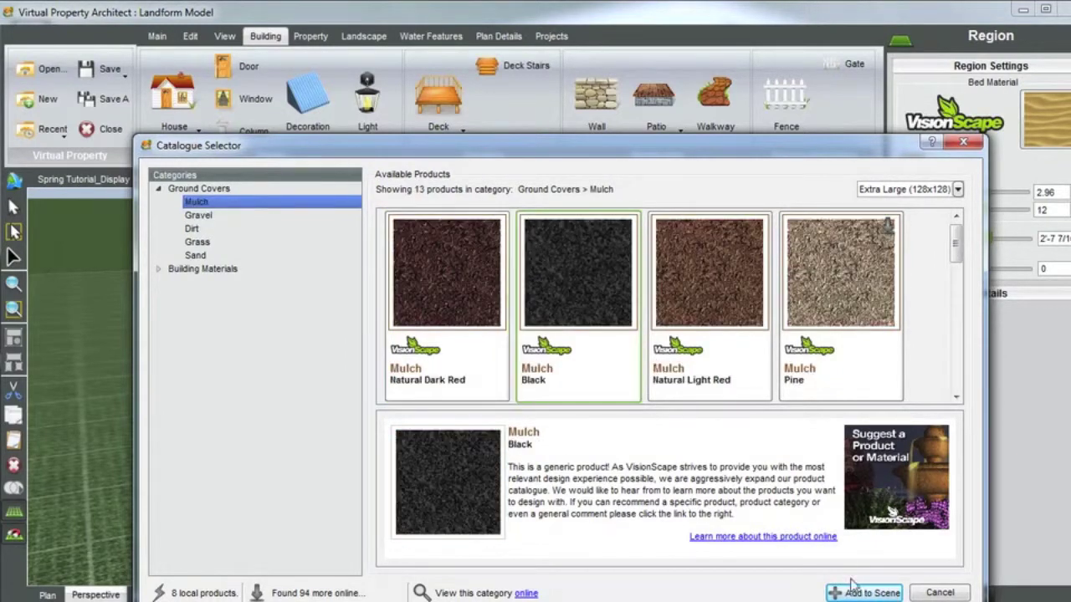
left_click(864, 592)
middle_click_drag(309, 377, 334, 385)
left_click(514, 246)
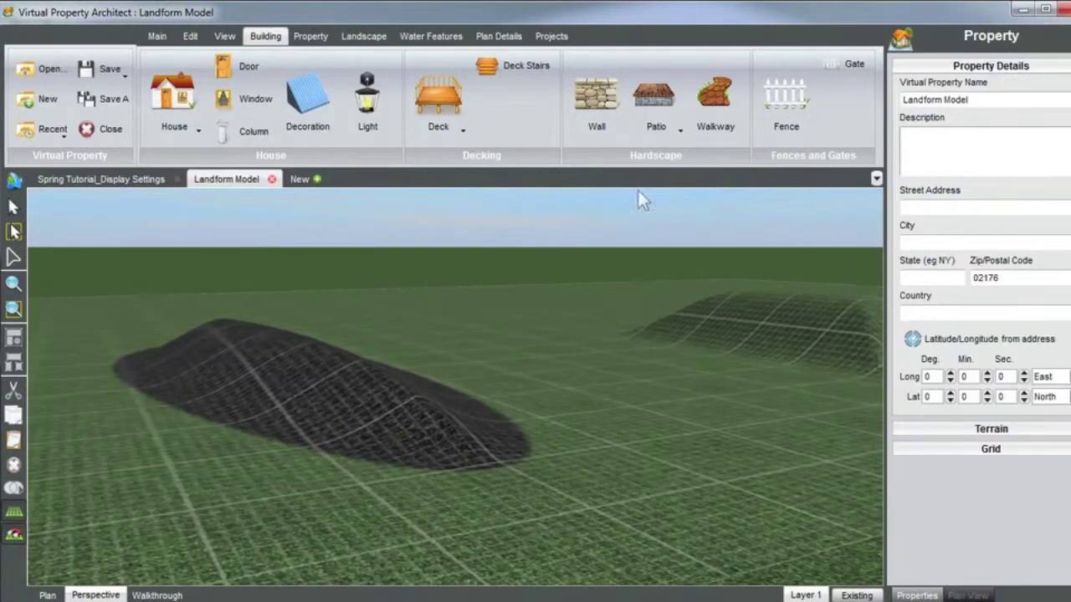
Draw a straight flagstone walkway about 3'-3" wide crossing over the black mulch mound
left_click(715, 104)
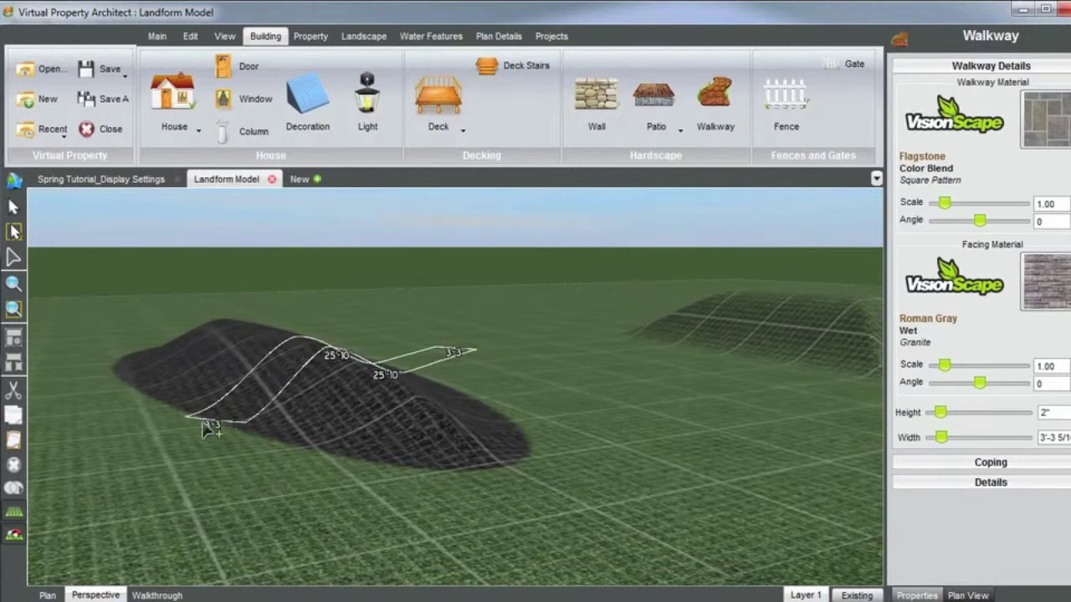
double_click(125, 452)
middle_click_drag(344, 404, 283, 422)
mouse_move(307, 366)
right_mouse_down()
mouse_move(362, 346)
mouse_move(342, 401)
mouse_move(313, 401)
mouse_move(313, 382)
right_mouse_up()
Lower the height of the mulch region beneath the walkway and inspect how the walkway follows it
left_click(311, 373)
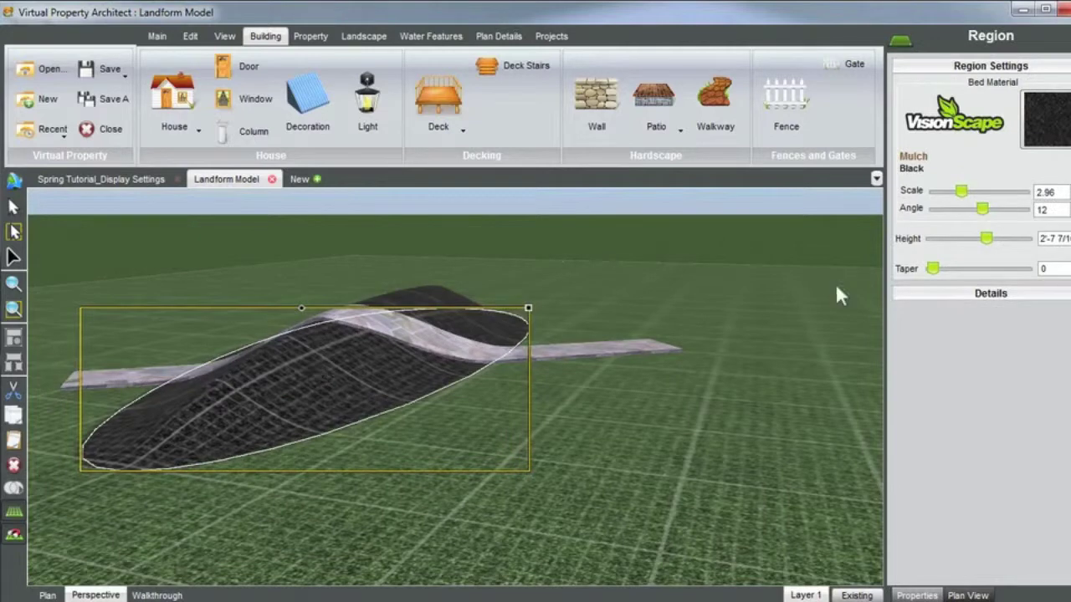
left_click_drag(985, 239, 983, 240)
left_click(563, 250)
right_click_drag(563, 249, 491, 242)
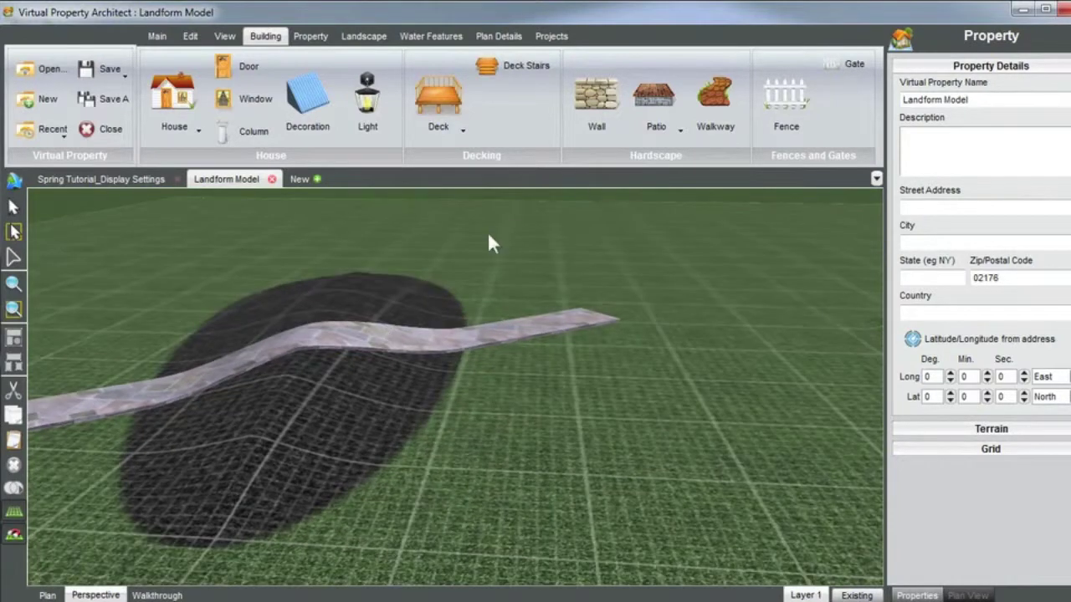
right_click_drag(402, 279, 390, 308)
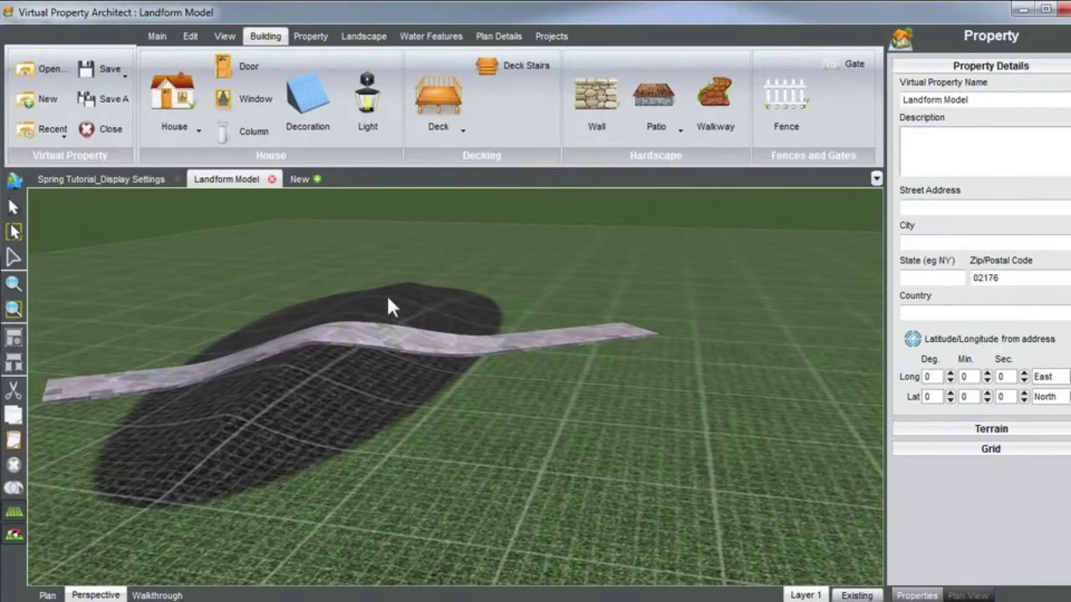
right_click_drag(387, 306, 348, 341)
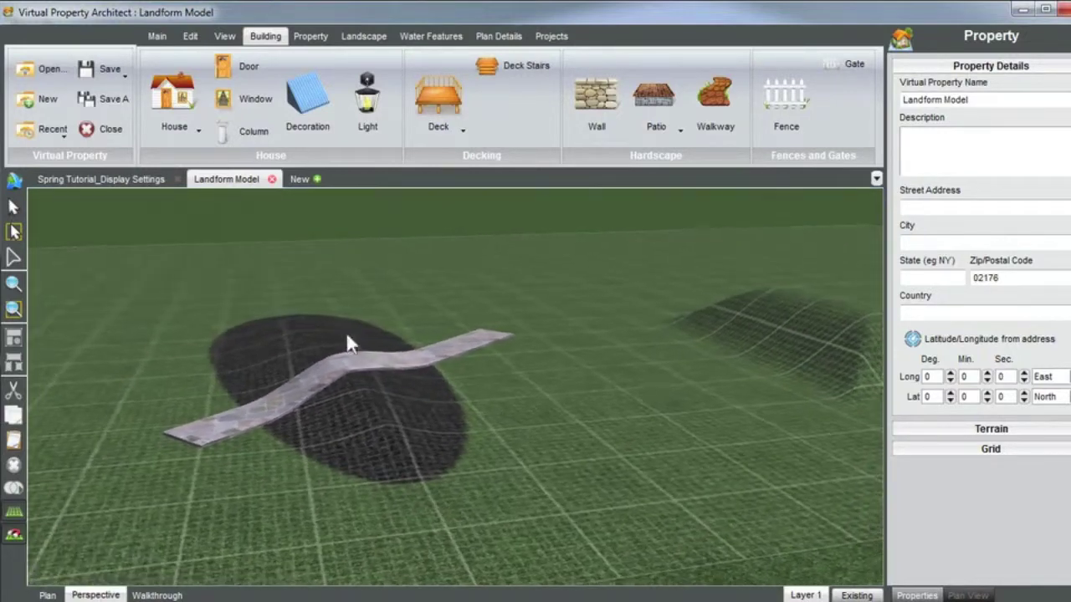
Switch to the Spring Tutorial_Display Settings property and examine the height grid shaping the terrain around the house
left_click(80, 179)
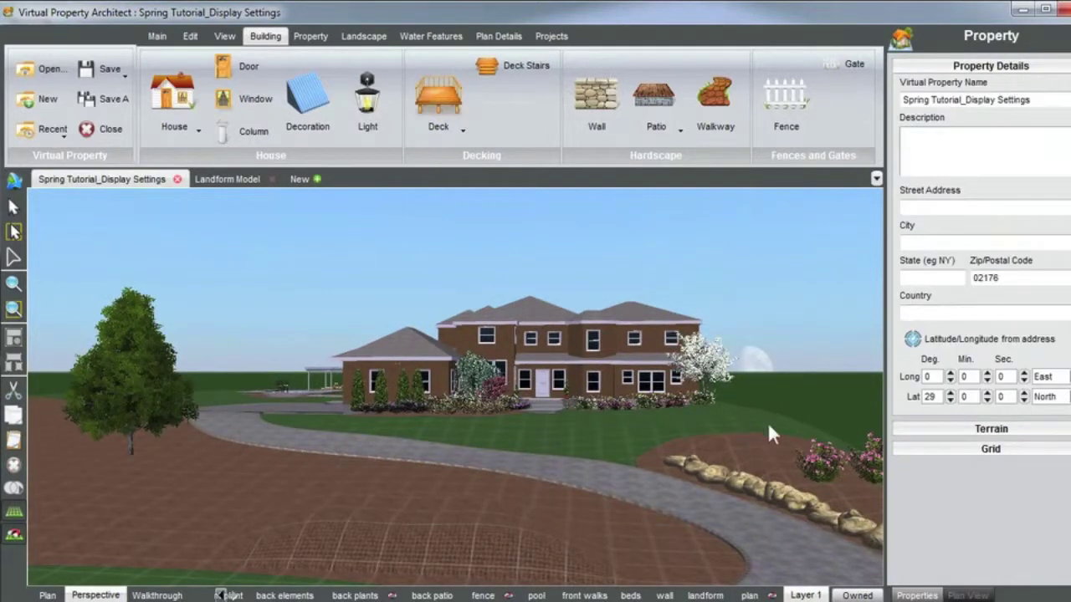
right_click_drag(738, 419, 733, 442)
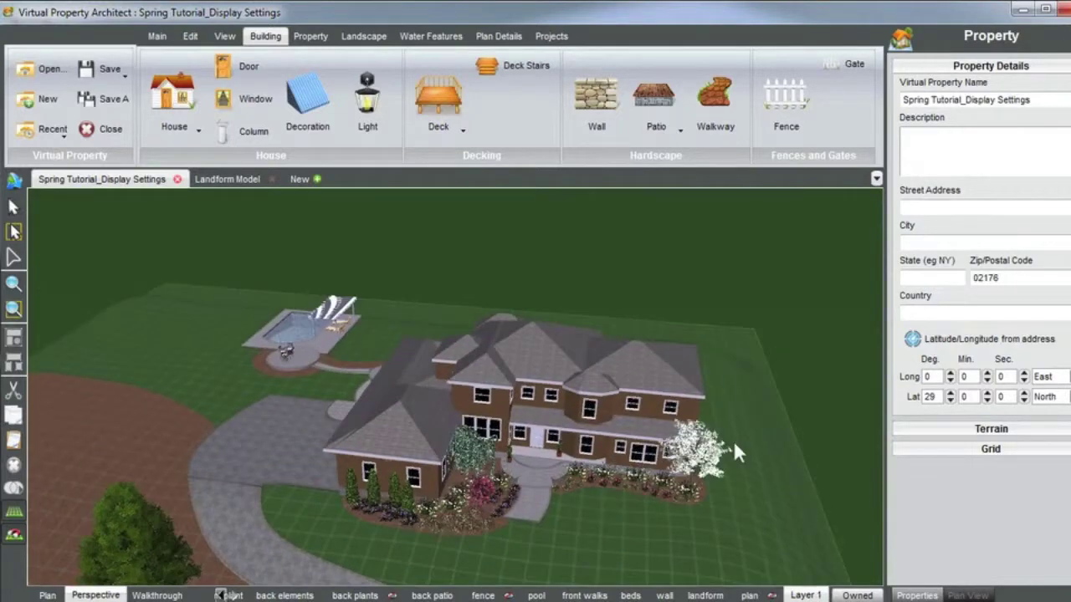
left_click(747, 481)
right_click_drag(535, 397, 603, 457)
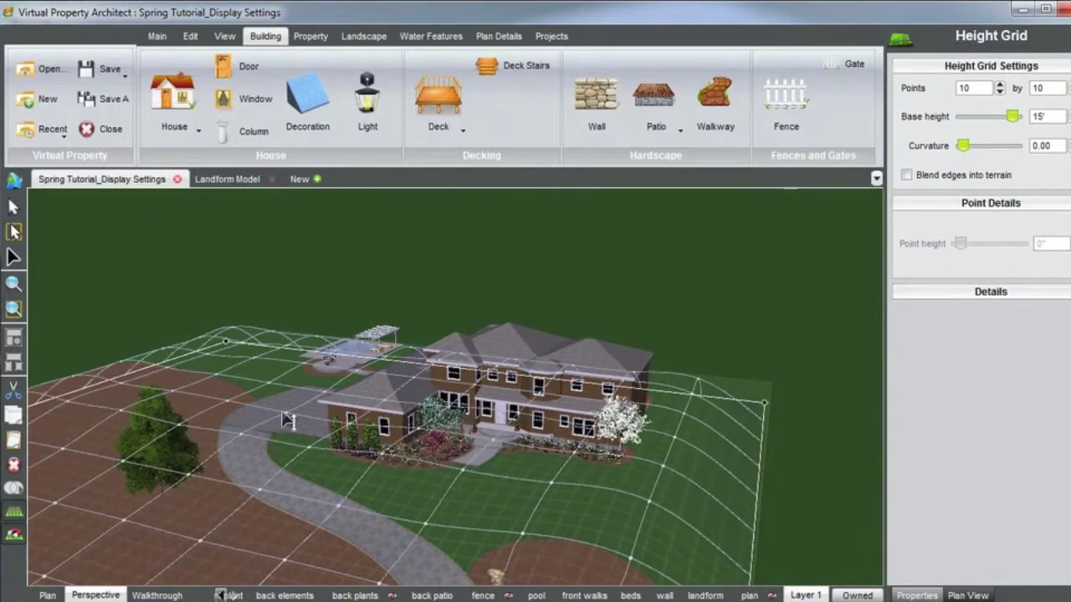
middle_click_drag(386, 487, 452, 460)
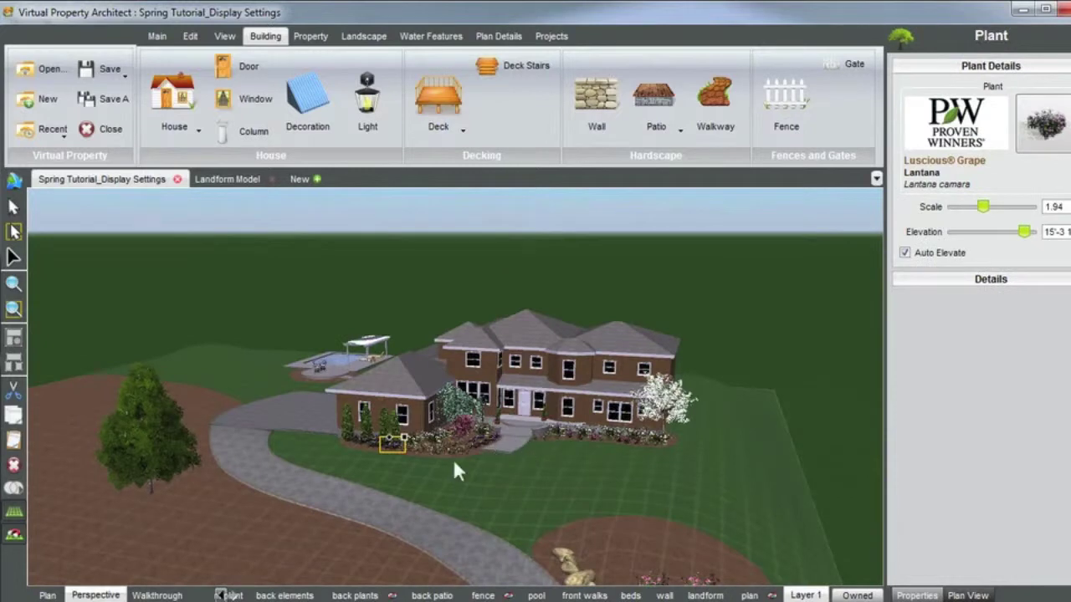
Examine the sloped terrain in front of the house from several distances and angles, including the front patio walk
middle_click_drag(454, 462, 491, 470)
left_click(502, 487)
scroll(508, 494, "up", 4)
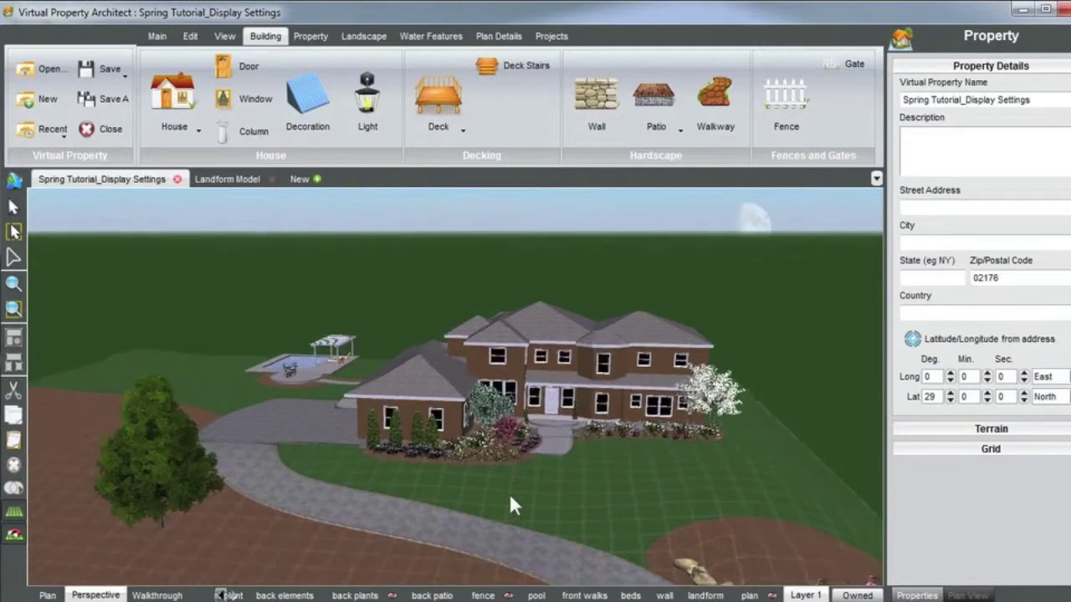
middle_click_drag(517, 496, 585, 460)
left_click(604, 433)
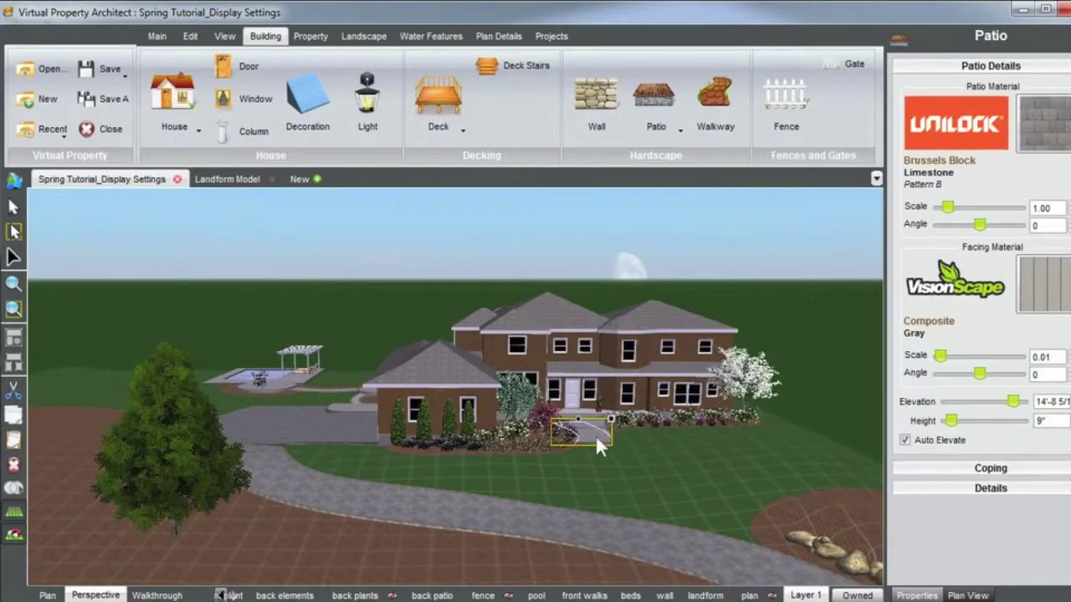
scroll(459, 471, "up", 5)
scroll(452, 463, "down", 2)
scroll(446, 462, "down", 5)
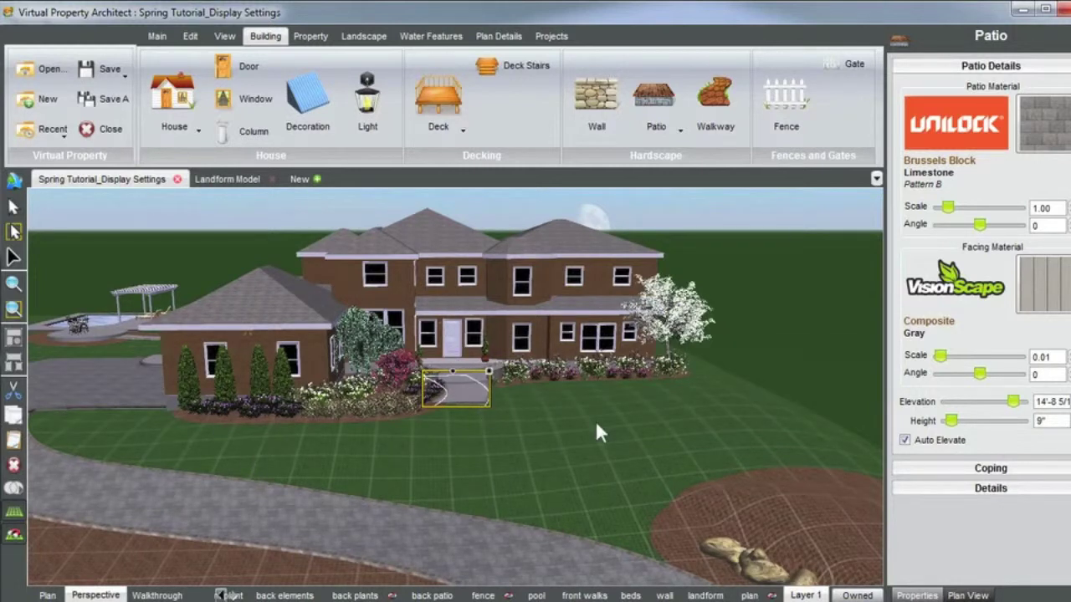
left_click(726, 277)
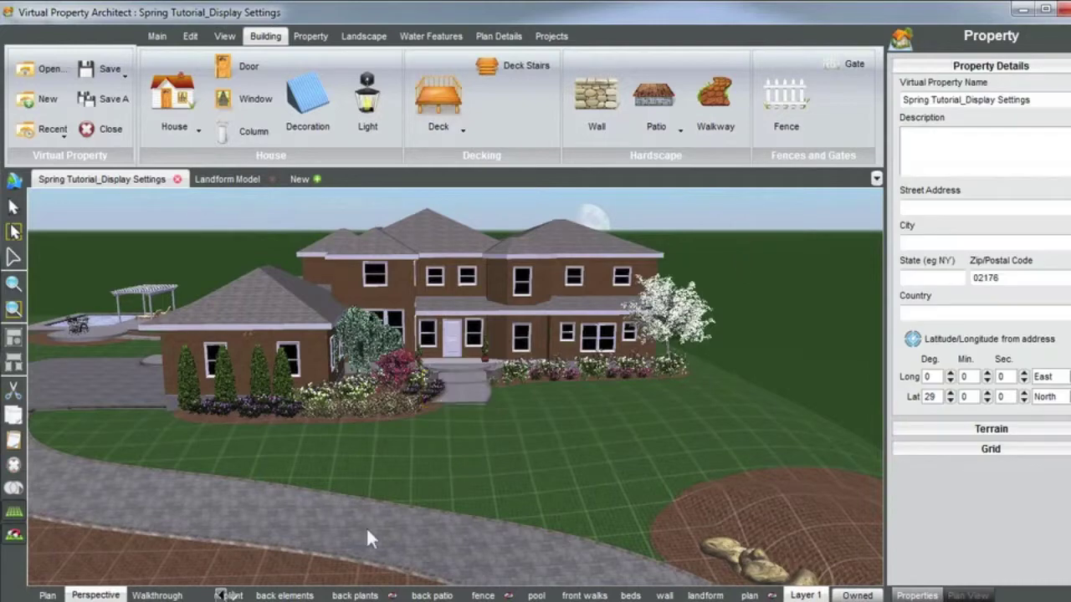
In plan view, start a wall that follows the curved edge of the front planting bed from the garage to the walkway's end
left_click(47, 596)
scroll(351, 460, "up", 3)
scroll(418, 456, "down", 1)
middle_click_drag(433, 455, 476, 343)
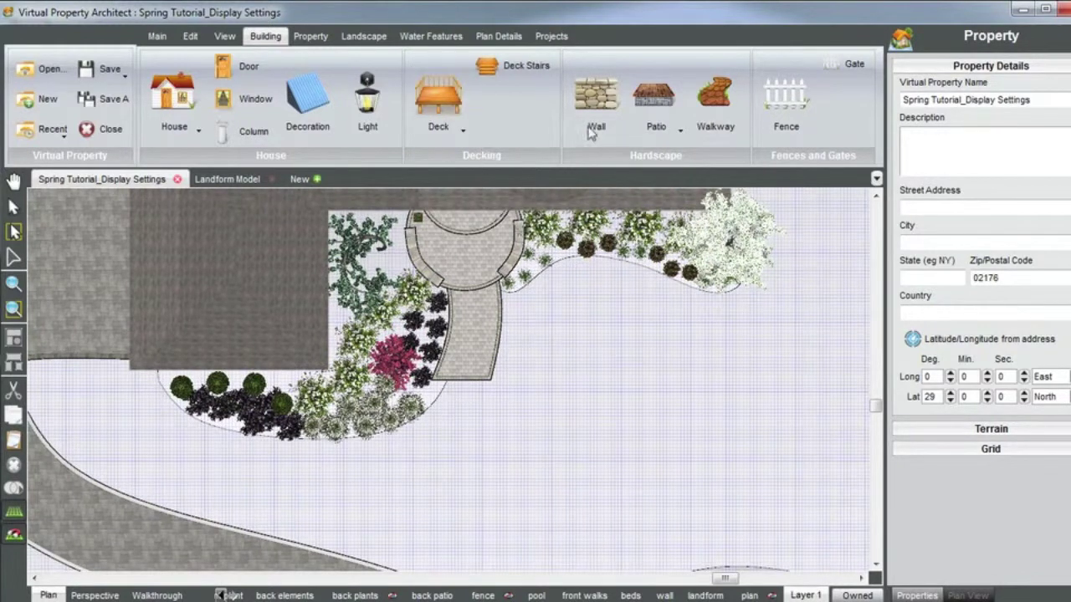
left_click(595, 101)
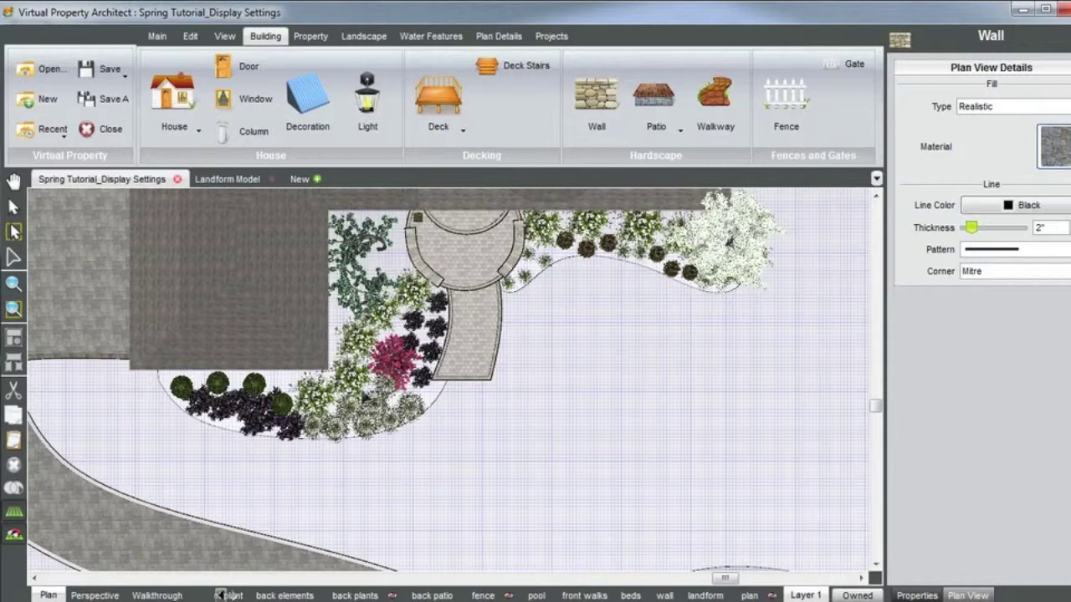
scroll(478, 410, "up", 1)
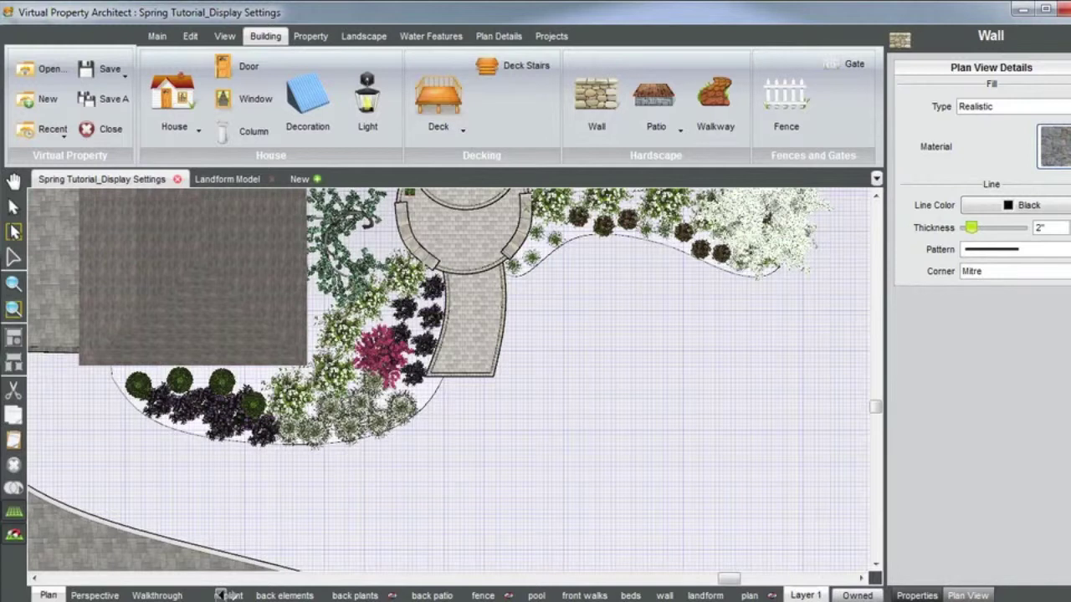
left_click(104, 362)
left_click(123, 401)
left_click(188, 435)
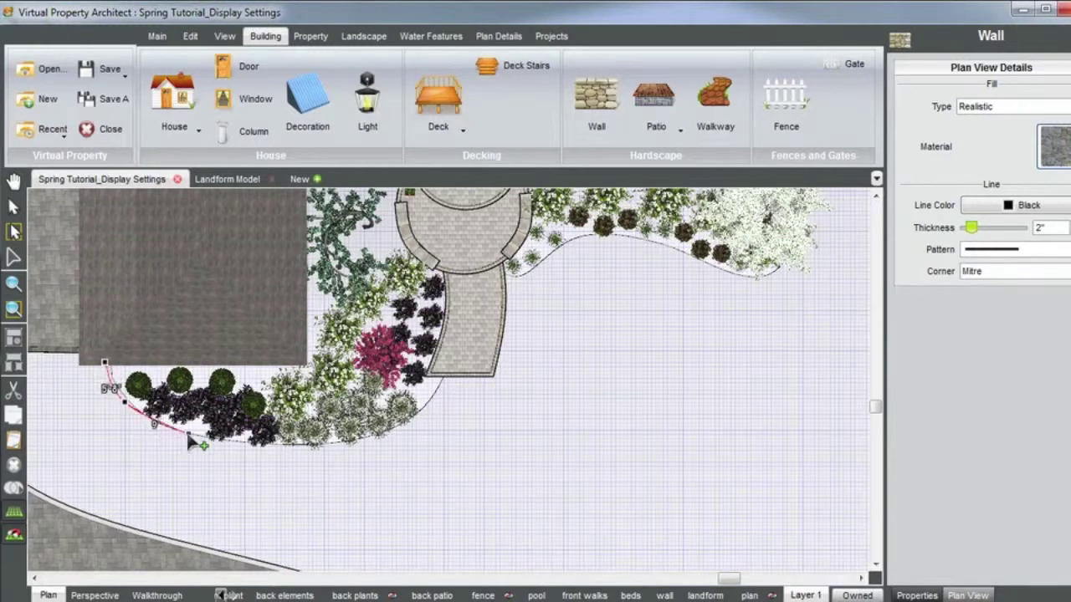
left_click(272, 442)
left_click(348, 442)
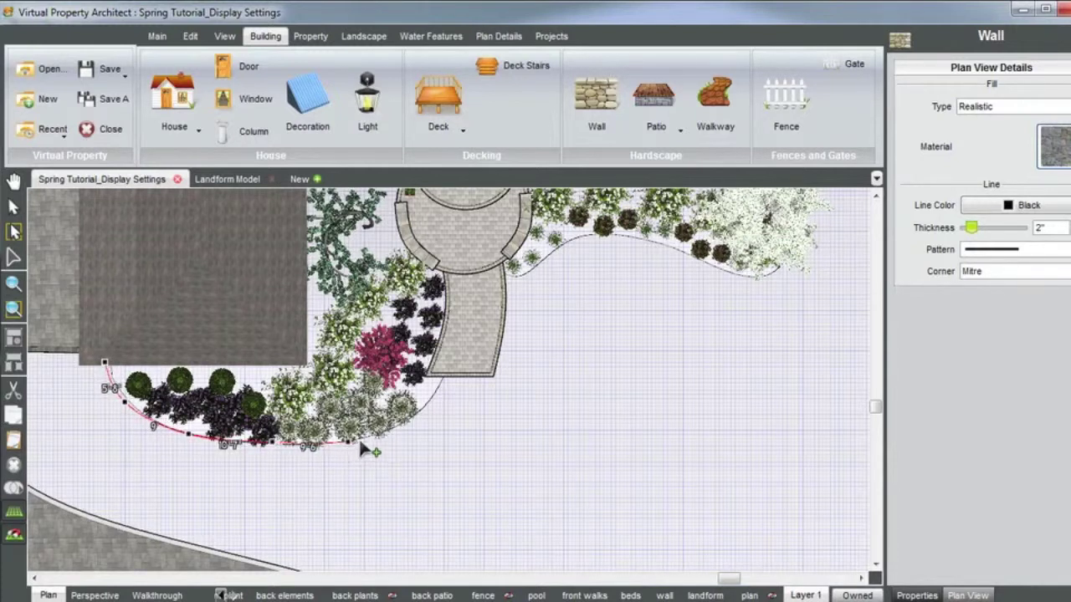
left_click(405, 425)
left_click(424, 409)
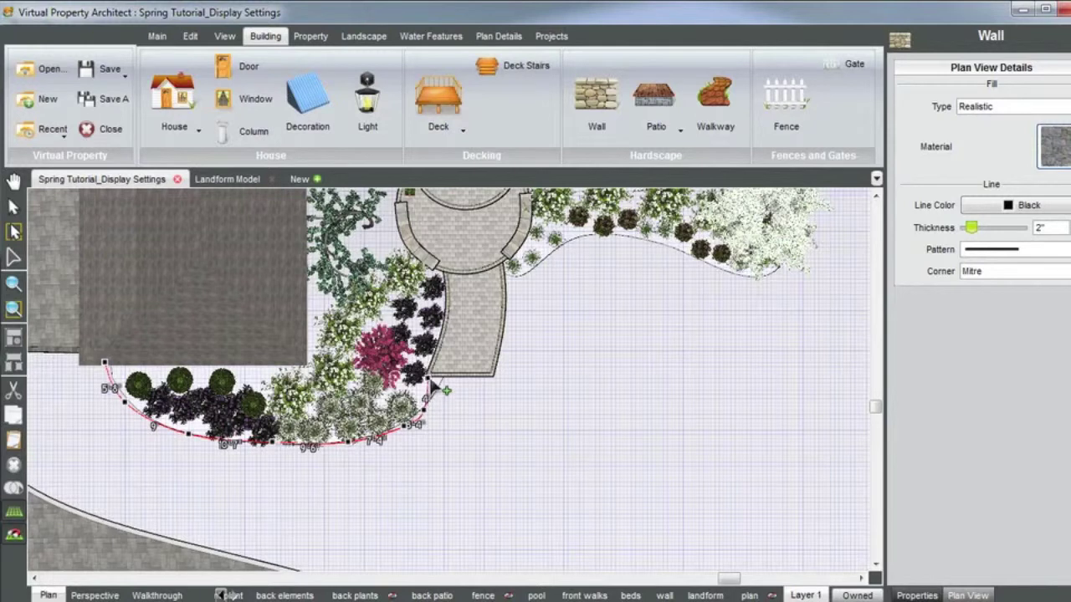
left_click(429, 376)
Continue the wall across the end of the walkway, curve it out over the open lawn and finish it there
left_click(492, 373)
left_click(495, 410)
left_click(544, 429)
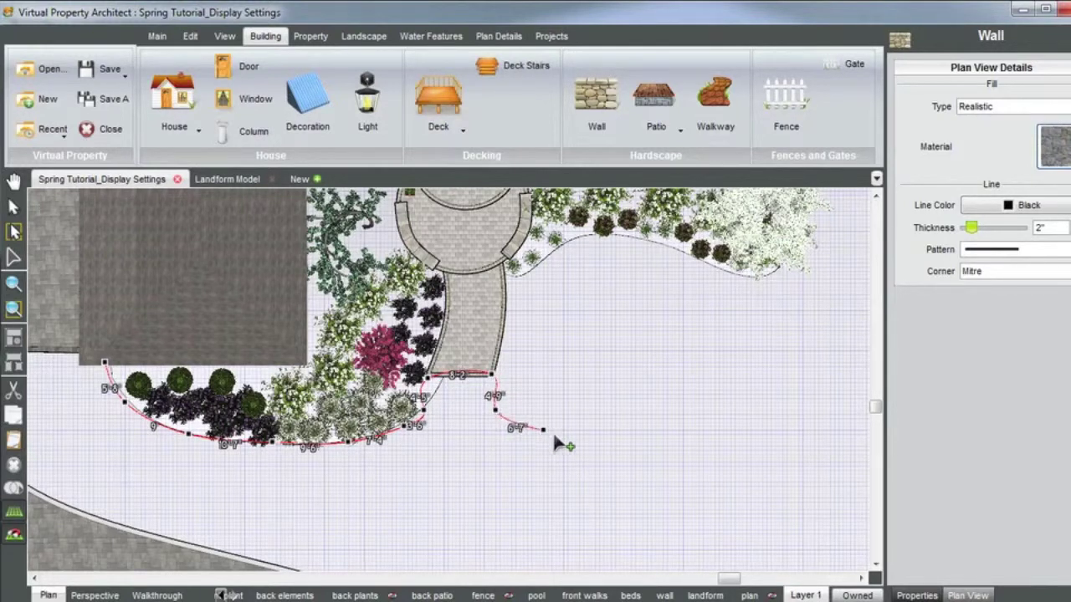
left_click(651, 450)
left_click(718, 458)
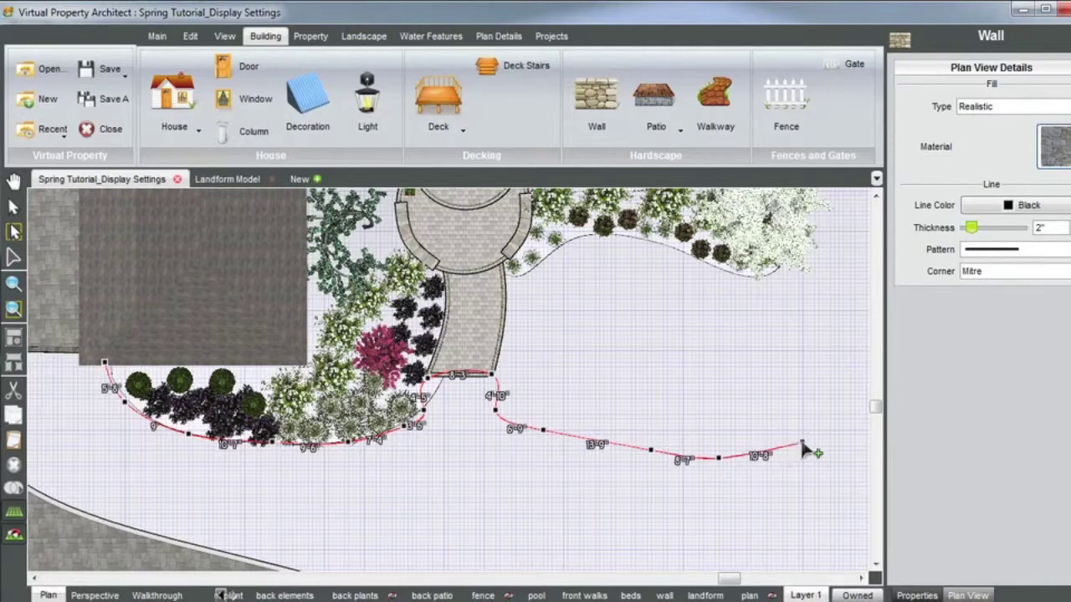
double_click(801, 447)
scroll(484, 442, "up", 2)
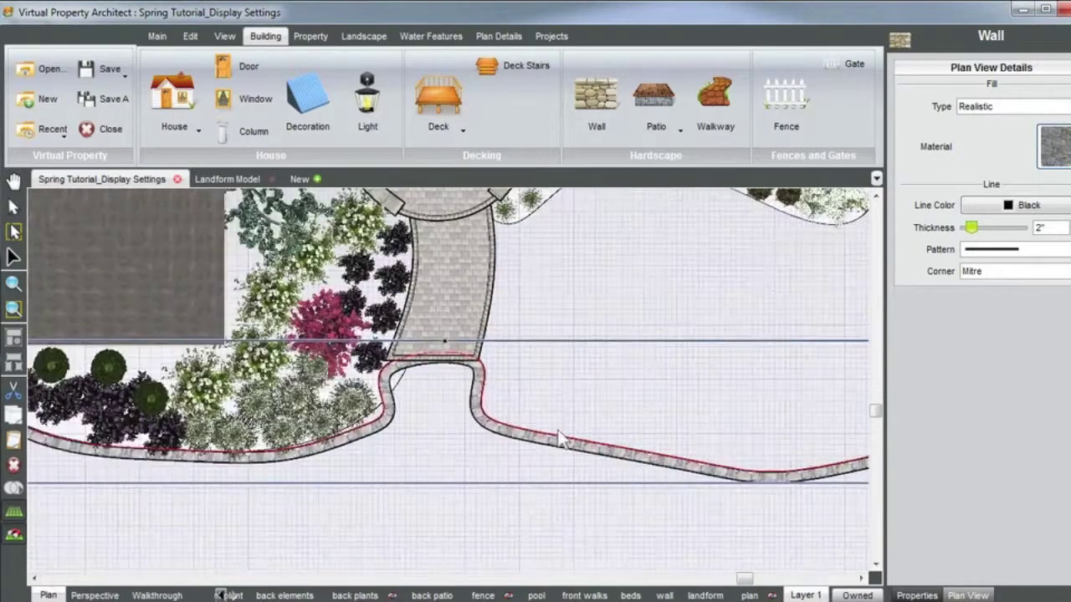
Edit the wall's points and shift two of them on the lawn side to smooth the curve
double_click(557, 442)
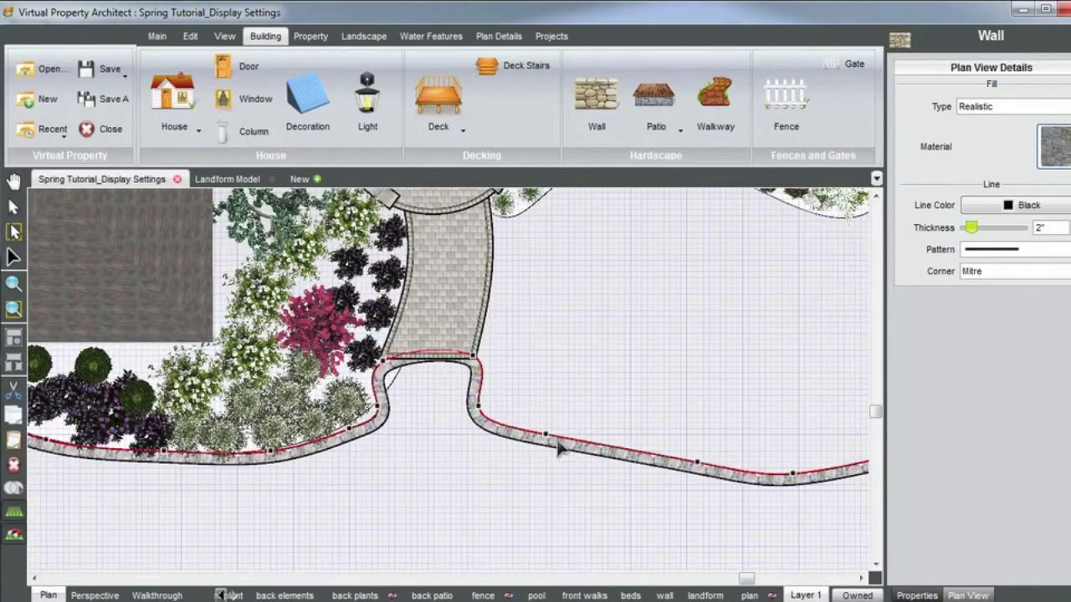
left_click_drag(700, 465, 675, 467)
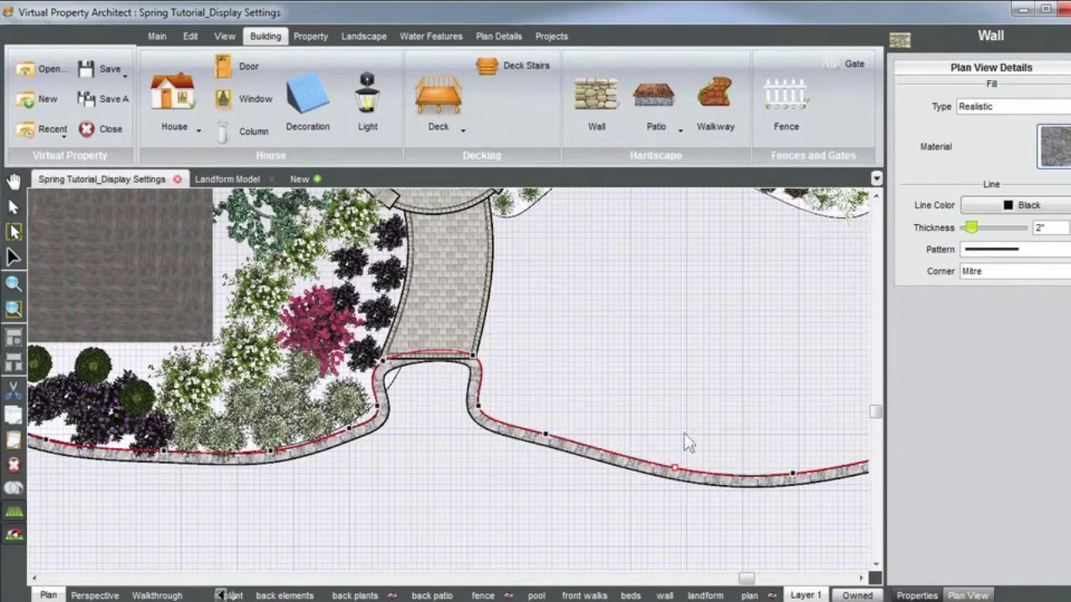
left_click_drag(548, 437, 561, 443)
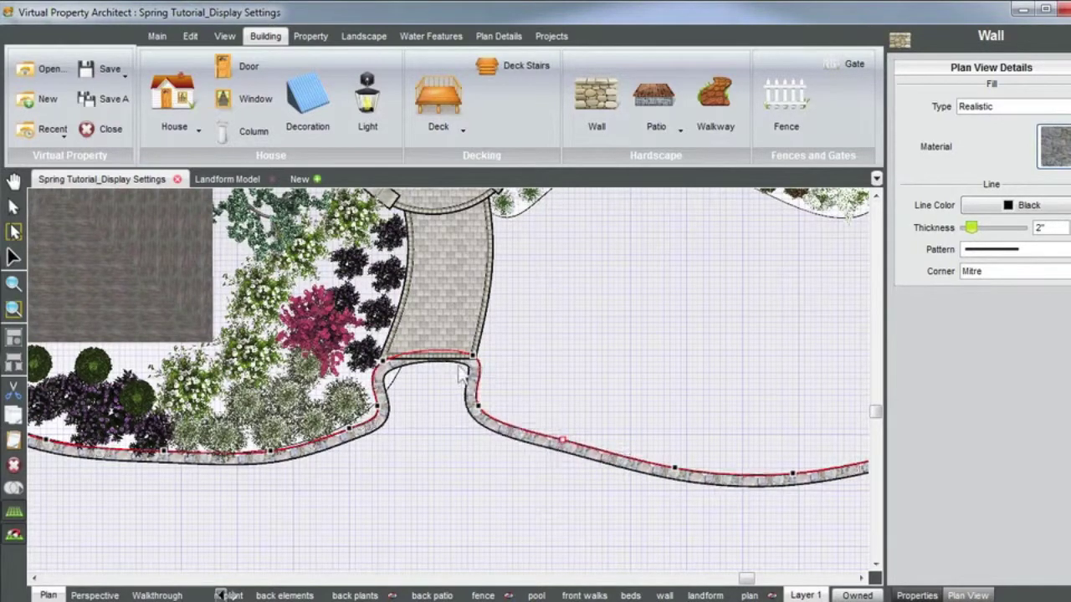
Straighten the wall segment across the walkway's end and adjust the neighbouring curve points on both sides of it
scroll(474, 365, "up", 2)
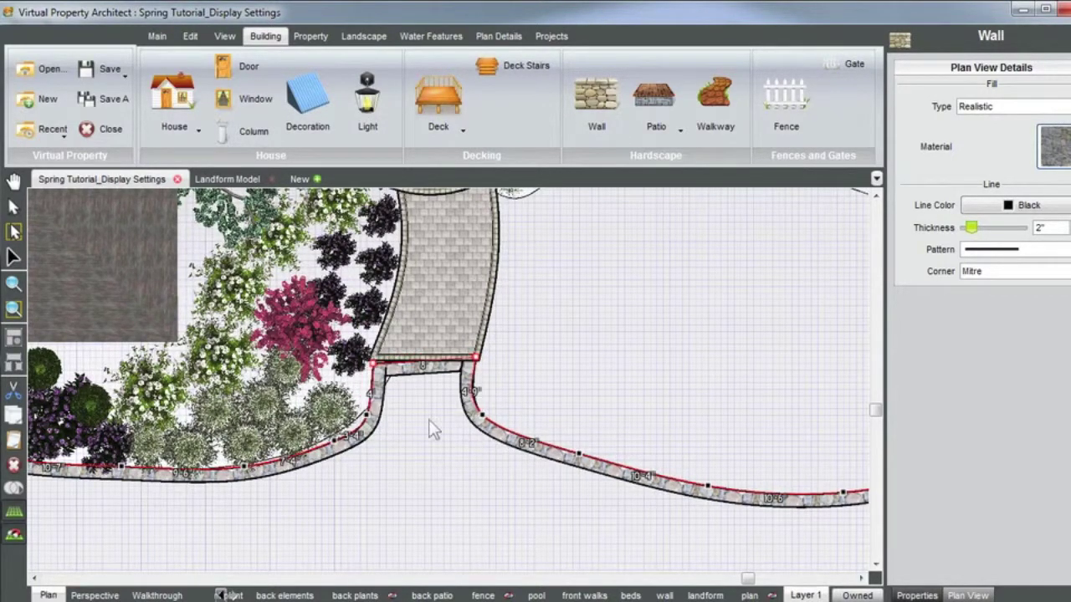
scroll(433, 431, "up", 1)
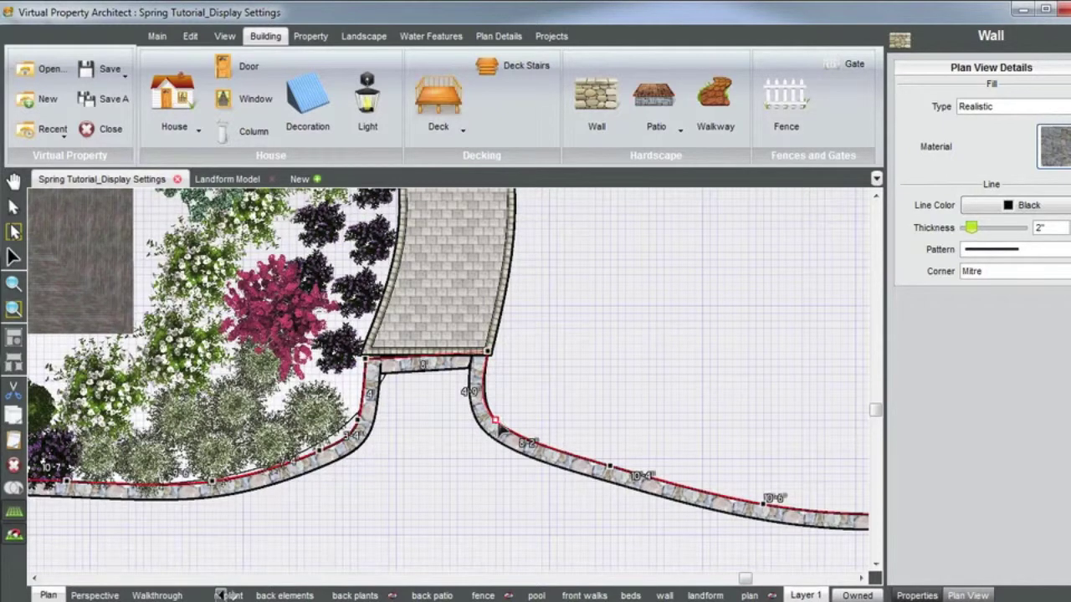
left_click_drag(358, 419, 350, 420)
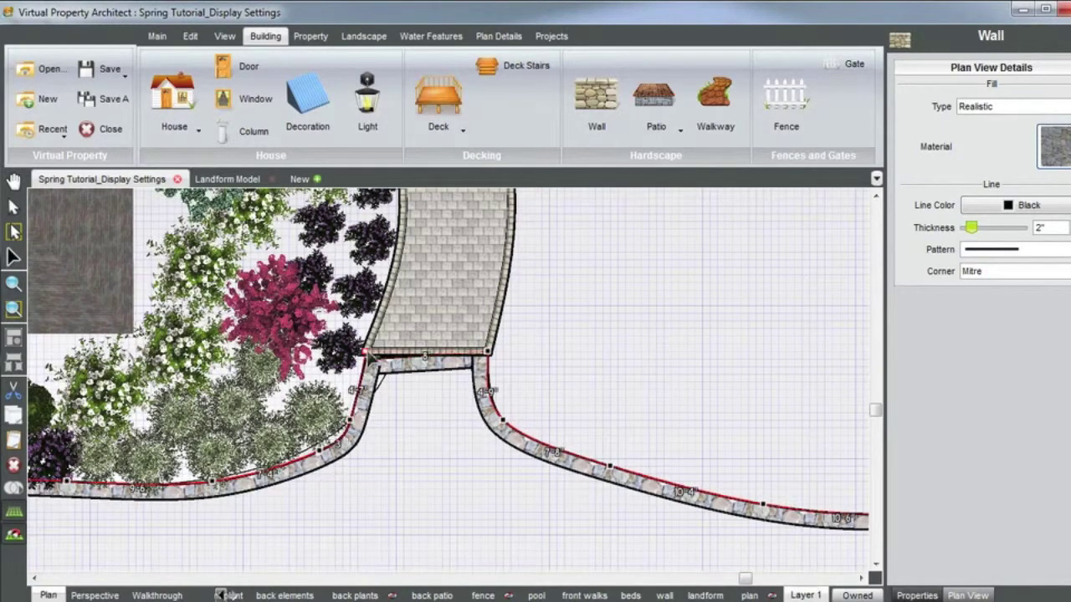
left_click(373, 373)
left_click(370, 375)
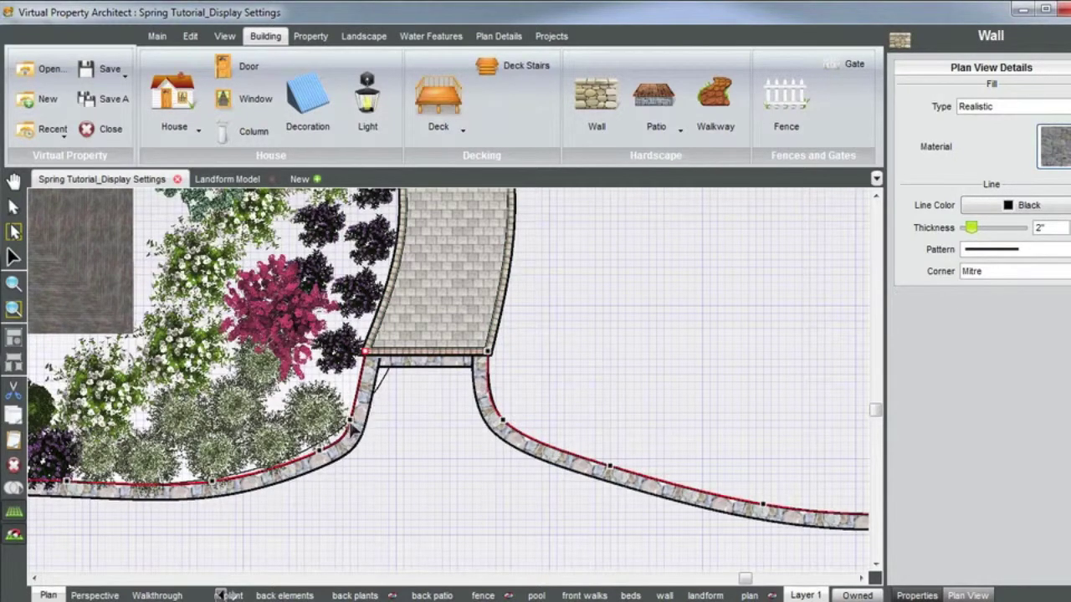
left_click_drag(350, 421, 350, 405)
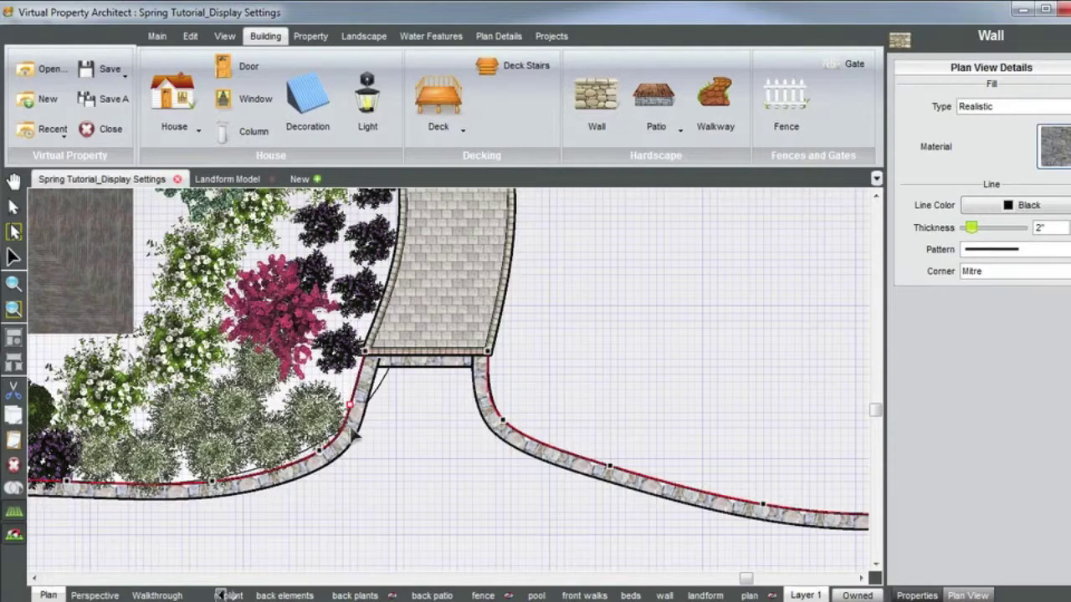
scroll(352, 433, "down", 6)
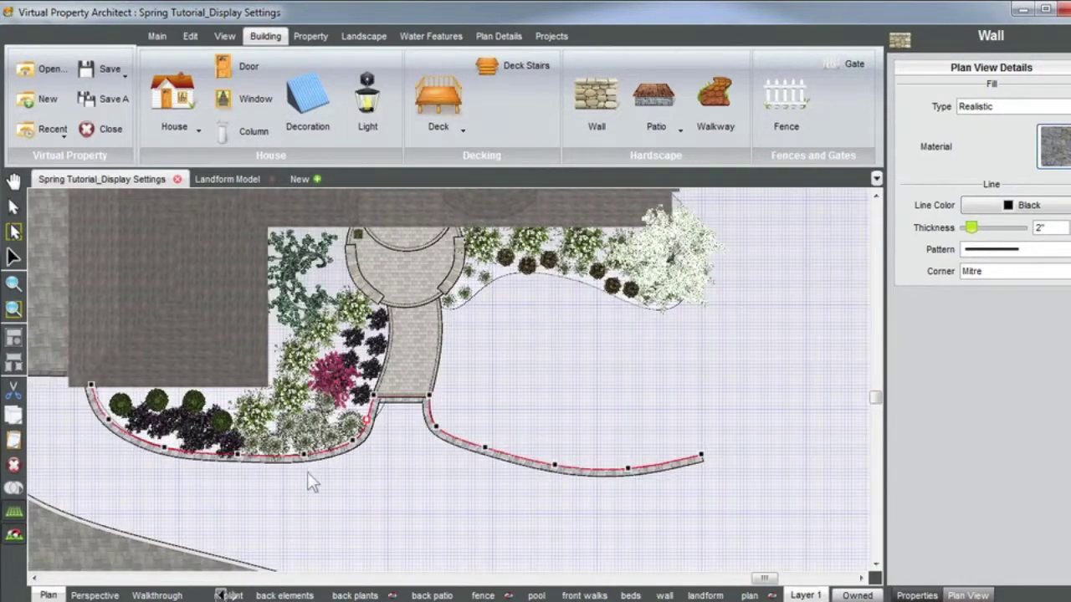
scroll(307, 473, "up", 1)
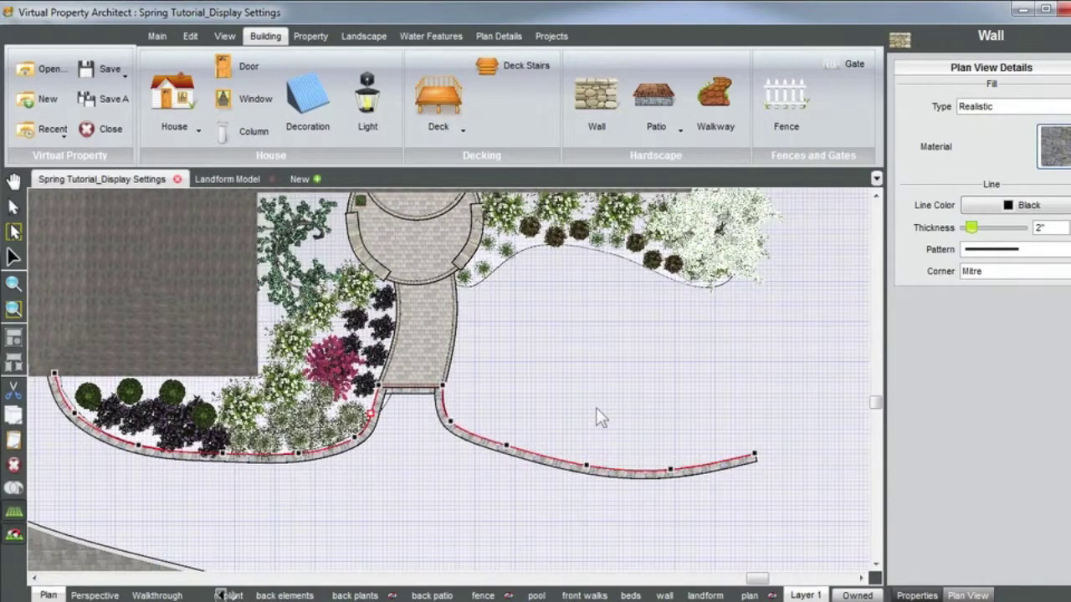
left_click(596, 416)
Select the new wall and raise its elevation to about 11'-9" in the perspective view
left_click(337, 456)
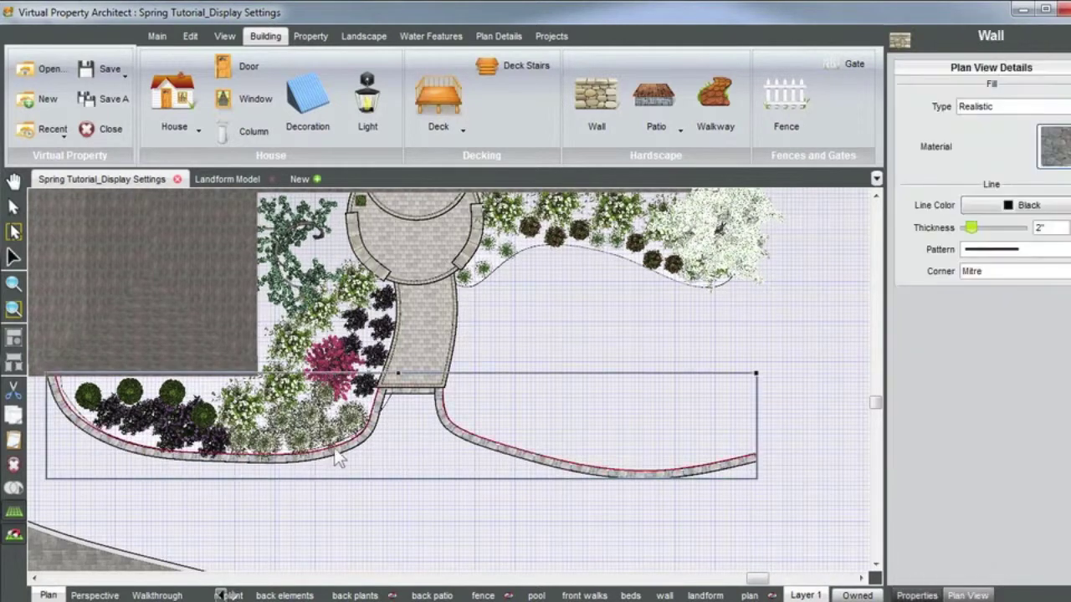
left_click(99, 595)
middle_click_drag(406, 427, 460, 430)
scroll(460, 430, "up", 1)
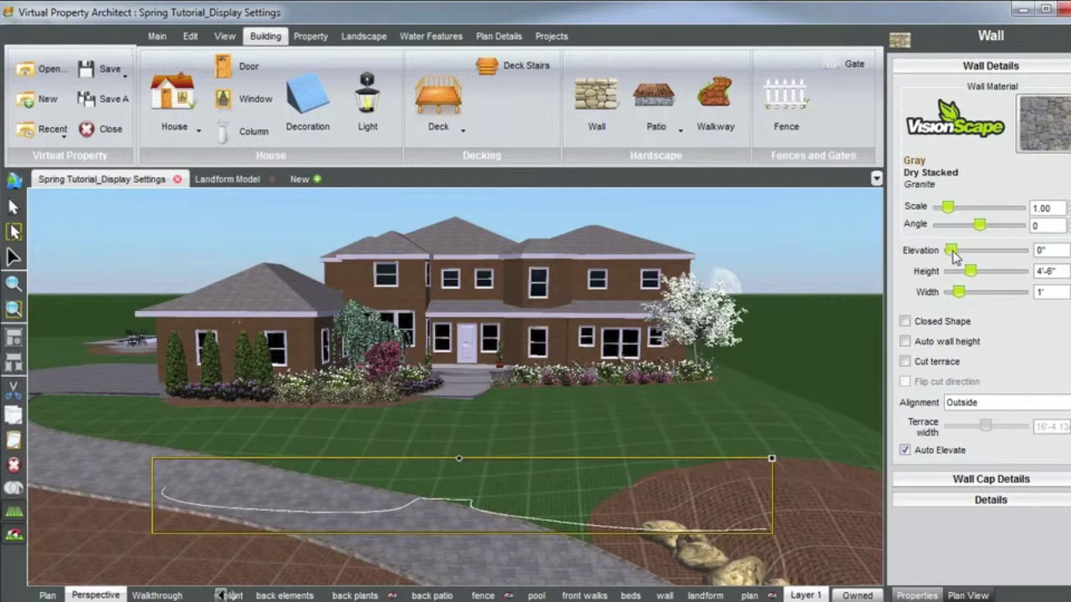
left_click_drag(959, 257, 974, 249)
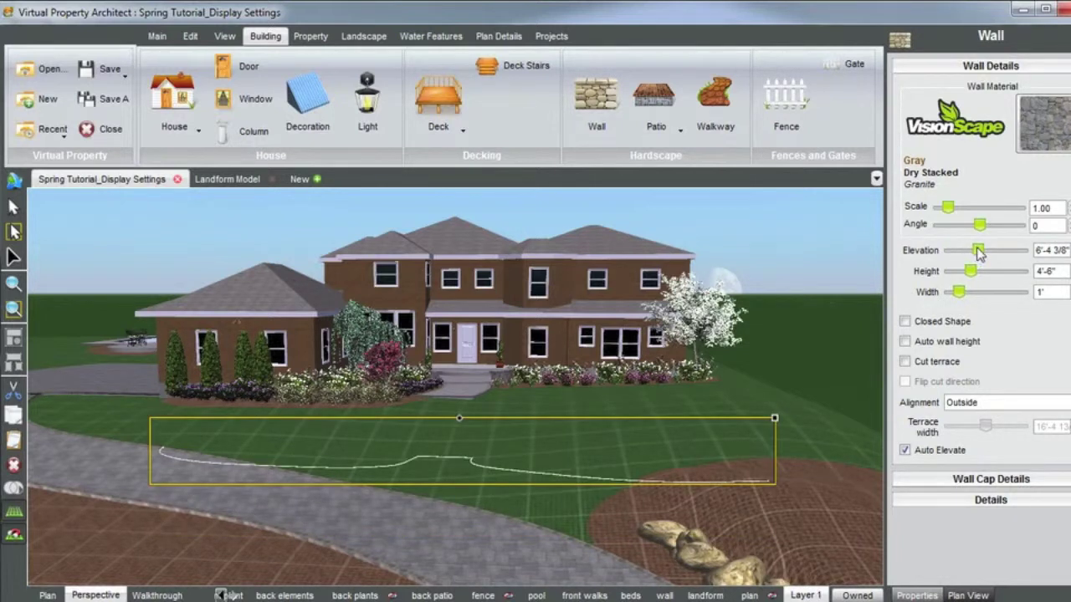
left_click_drag(980, 255, 1003, 253)
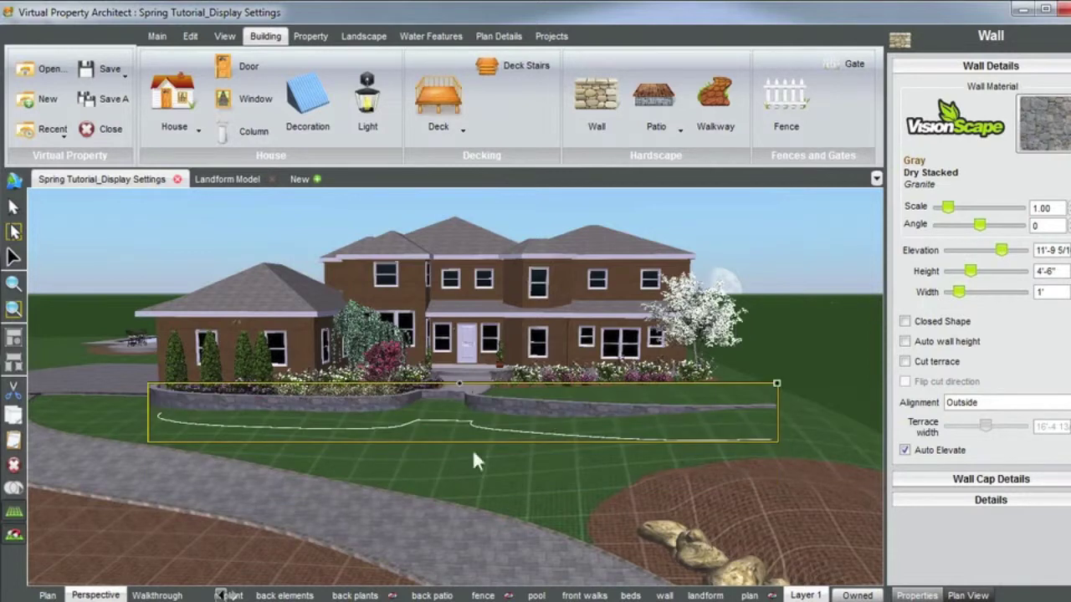
Inspect the wall at the walkway up close and set its height to 3'
scroll(444, 452, "down", 3)
middle_click_drag(442, 440, 451, 438)
scroll(437, 349, "up", 3)
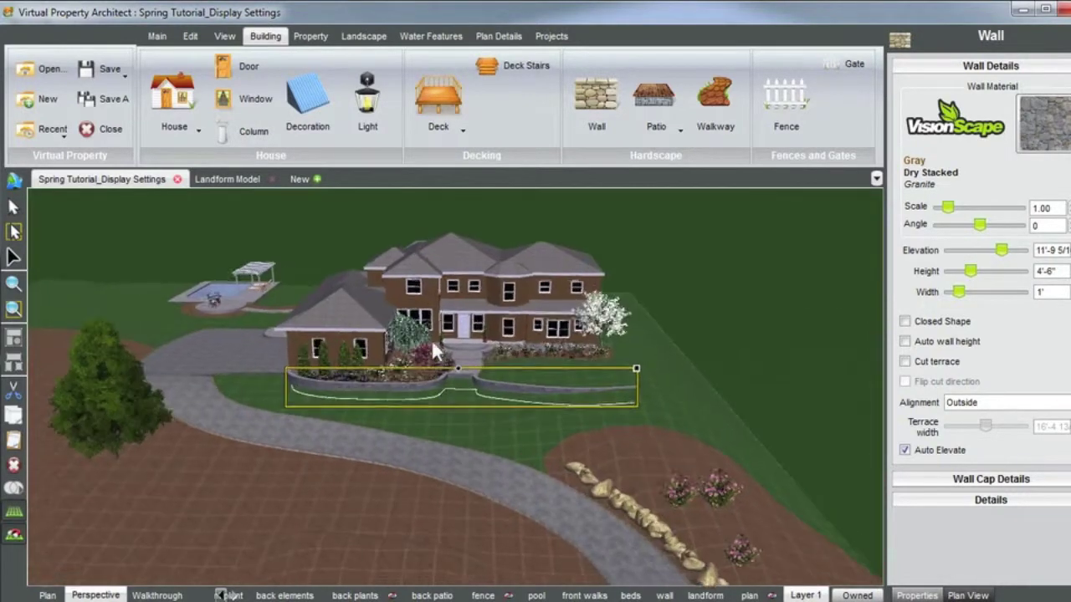
scroll(439, 326, "up", 5)
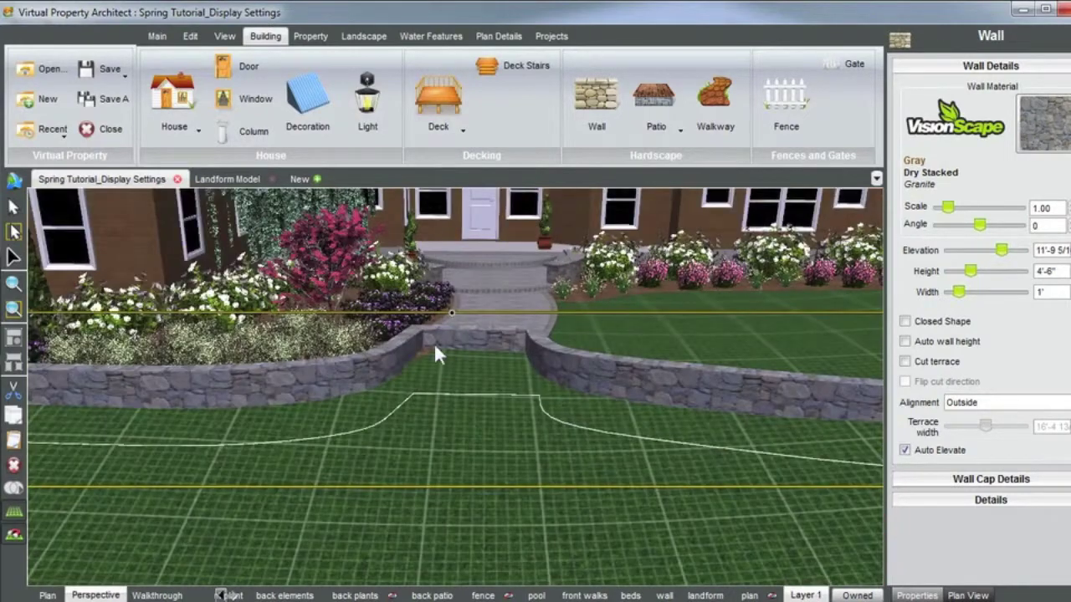
scroll(382, 350, "down", 2)
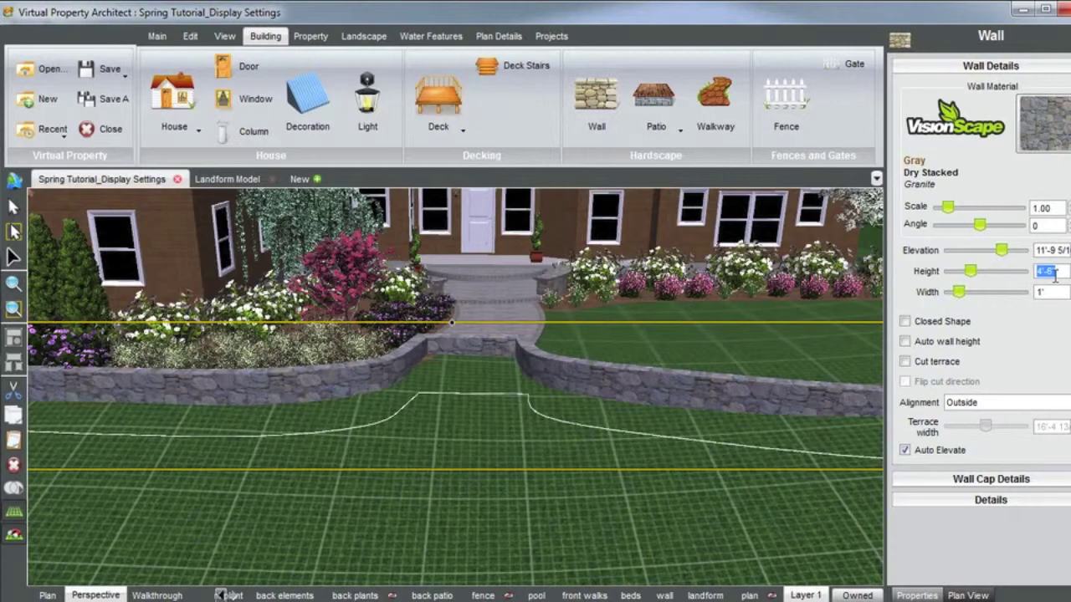
type("3")
key("Return")
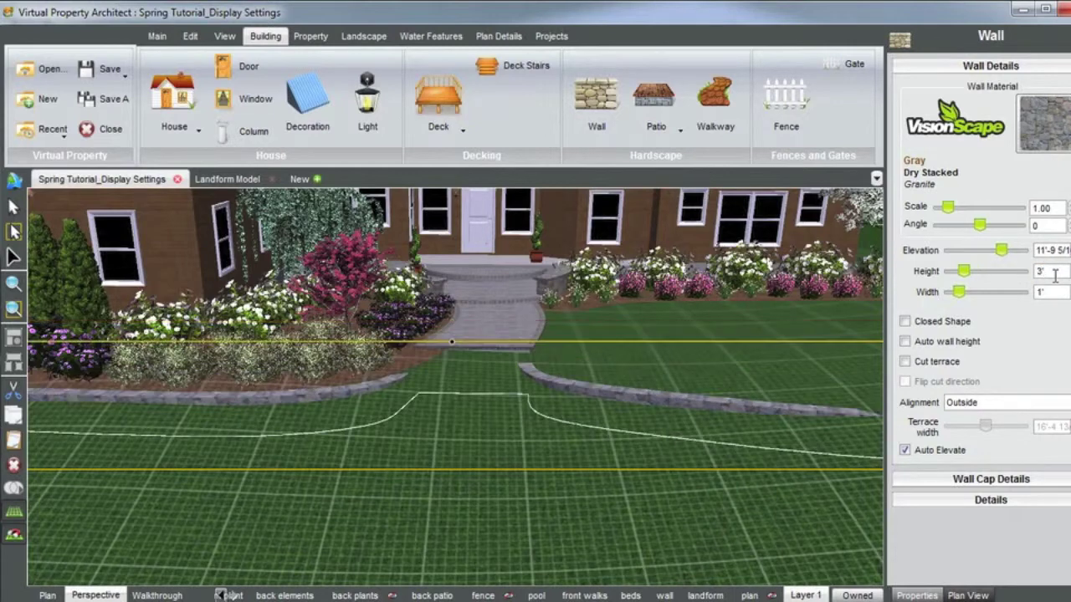
Adjust the wall's elevation to about 12'-8 3/4", checking its fit along the planting bed and walkway
left_click_drag(1002, 251, 1008, 251)
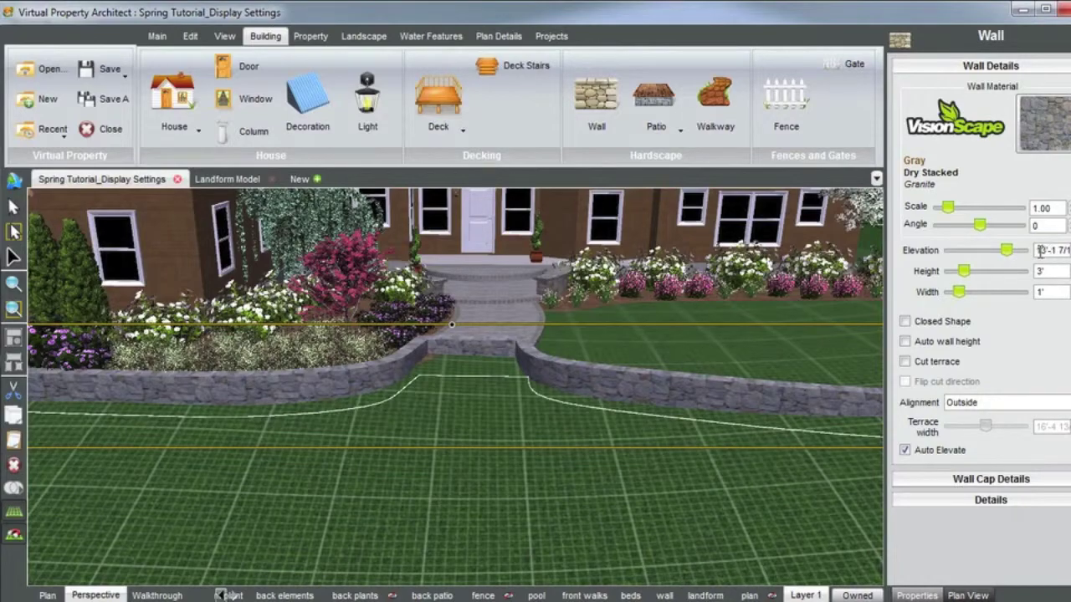
middle_click_drag(516, 361, 414, 357)
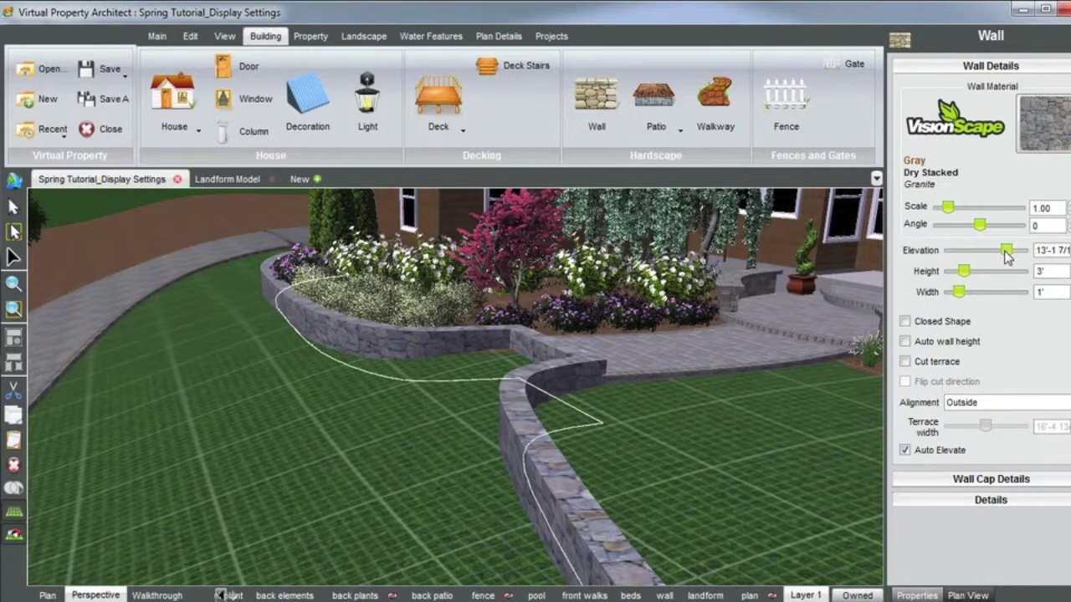
left_click_drag(1006, 252, 1003, 252)
Turn on terrace cutting for the wall while viewing it along the lawn side
middle_click_drag(653, 389, 530, 387)
right_click_drag(572, 378, 517, 380)
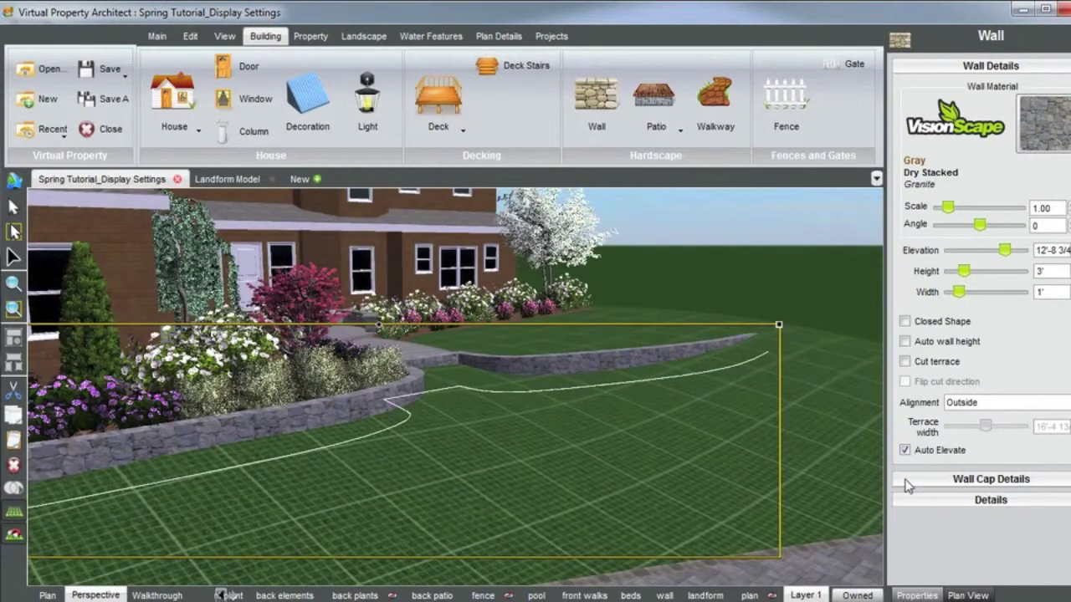
left_click(905, 362)
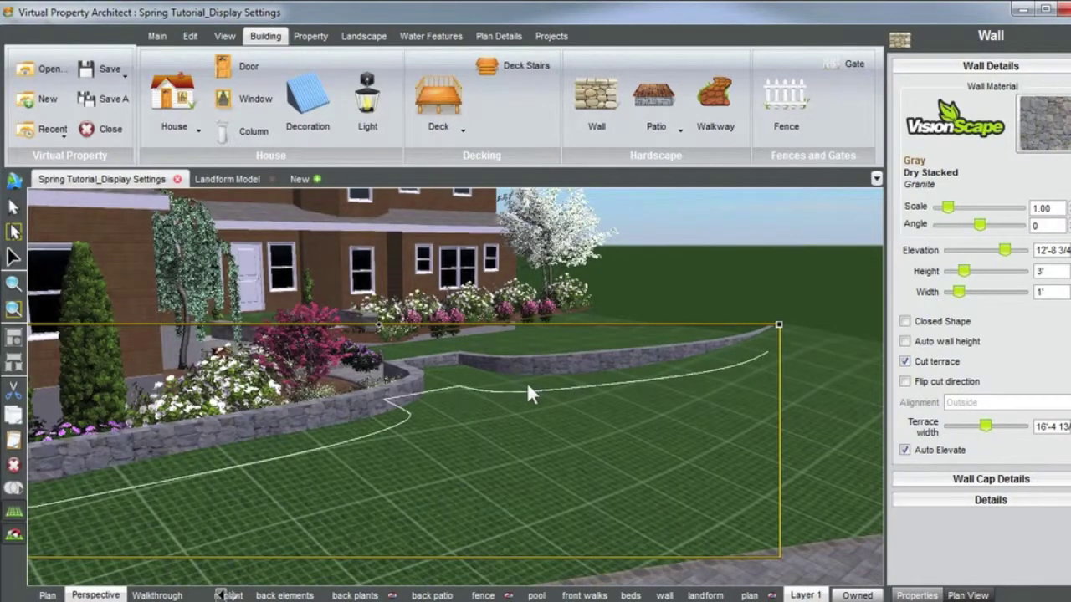
Flip the terrace cut direction for the curved front wall while viewing it from the lawn and walkway sides
middle_click_drag(528, 385, 518, 460)
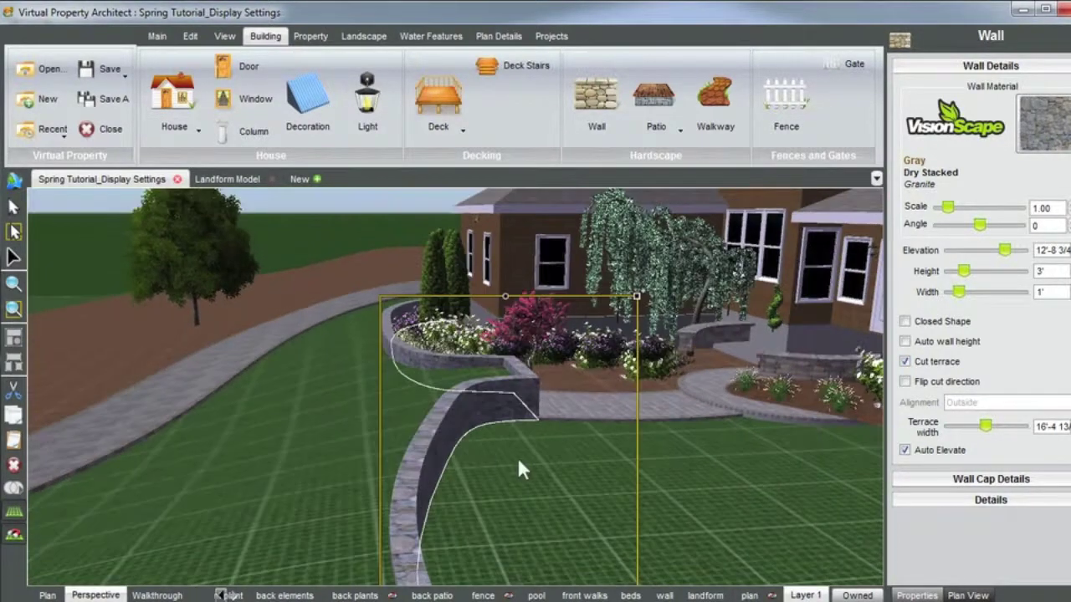
left_click_drag(495, 477, 387, 388)
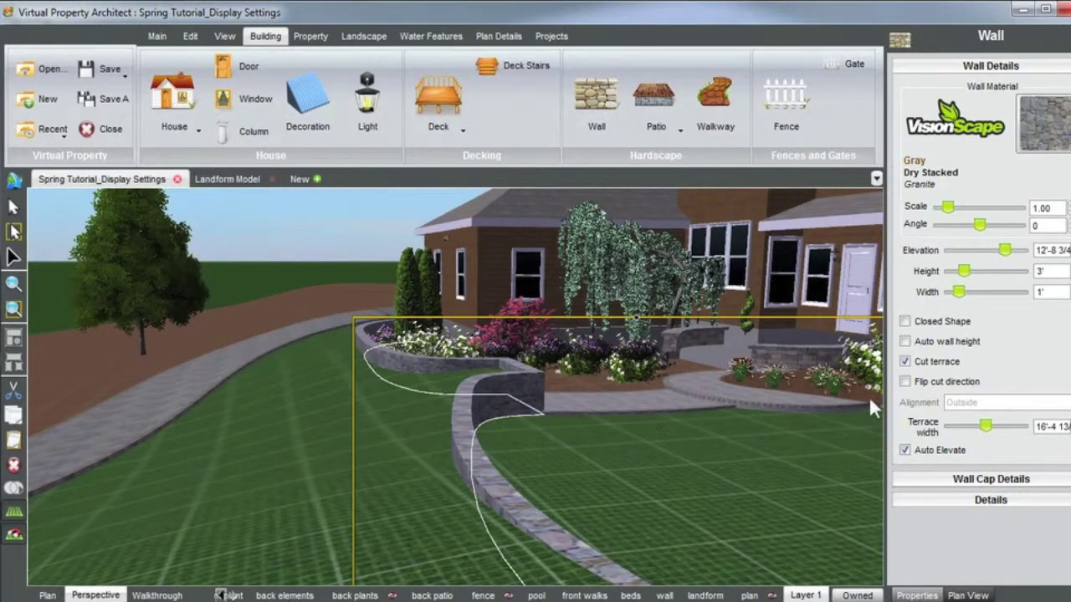
left_click(904, 381)
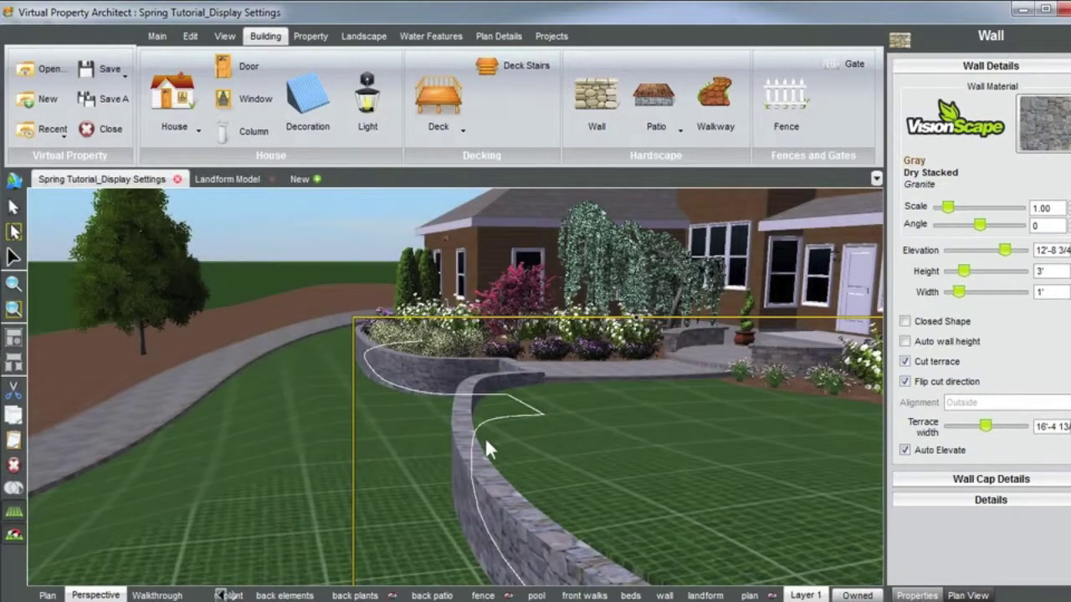
Examine the terraced wall and surrounding grade up close and from a distance, including the terrain's height grid near the wall's end
middle_click_drag(485, 443, 468, 400)
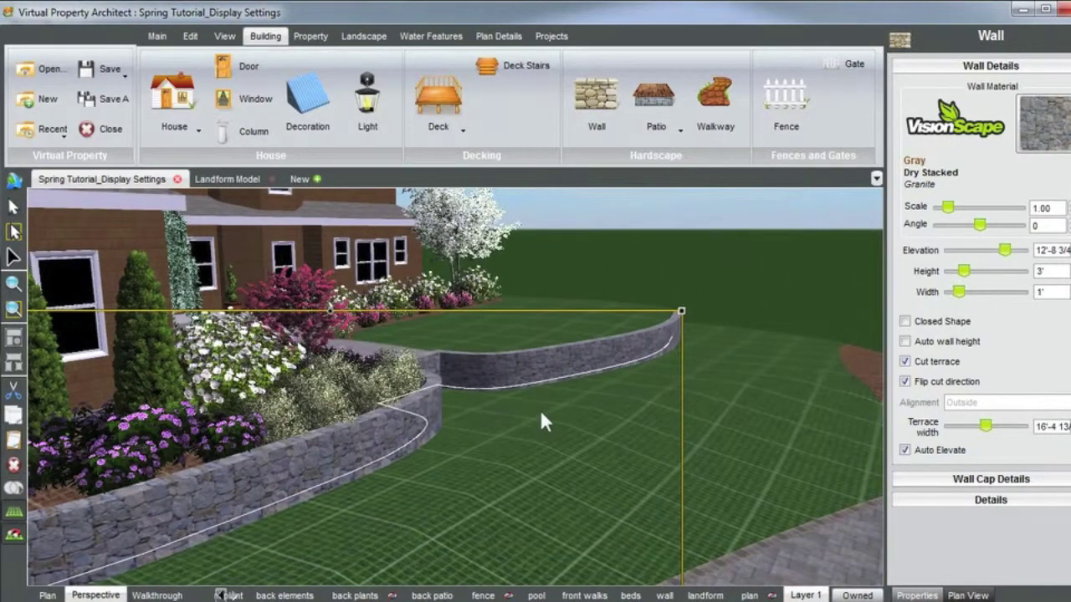
middle_click_drag(747, 499, 559, 406)
middle_click_drag(725, 435, 821, 417)
middle_click_drag(391, 361, 533, 421)
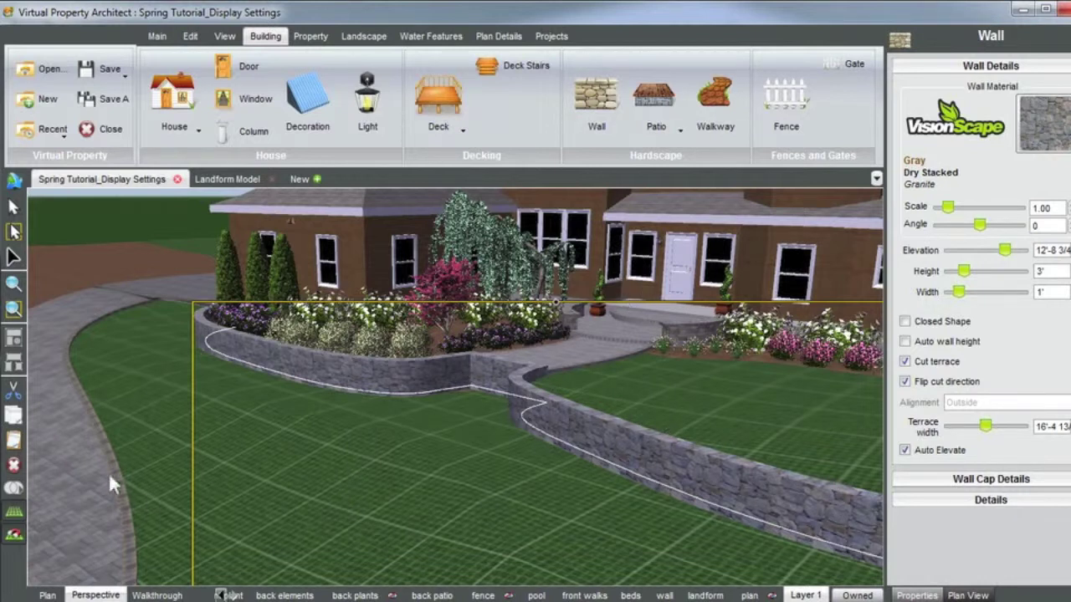
scroll(536, 386, "up", 5)
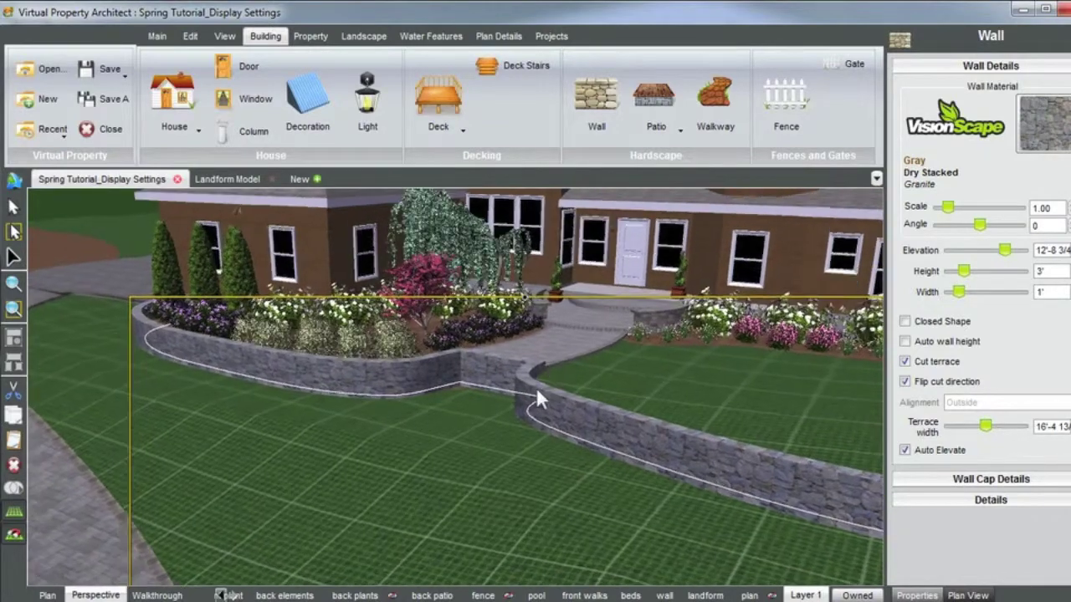
scroll(501, 385, "up", 4)
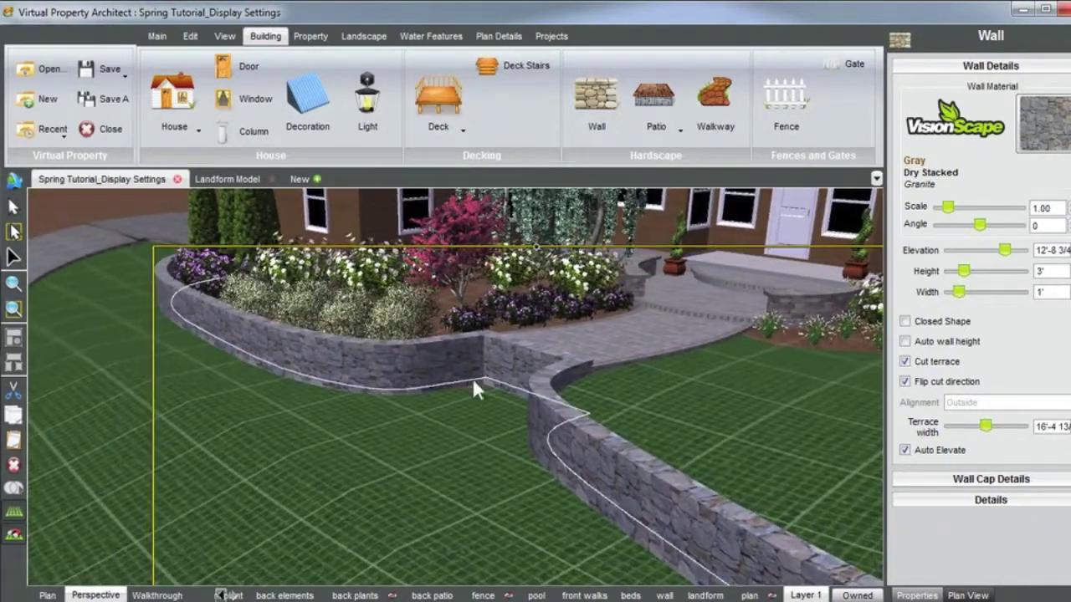
scroll(410, 458, "down", 4)
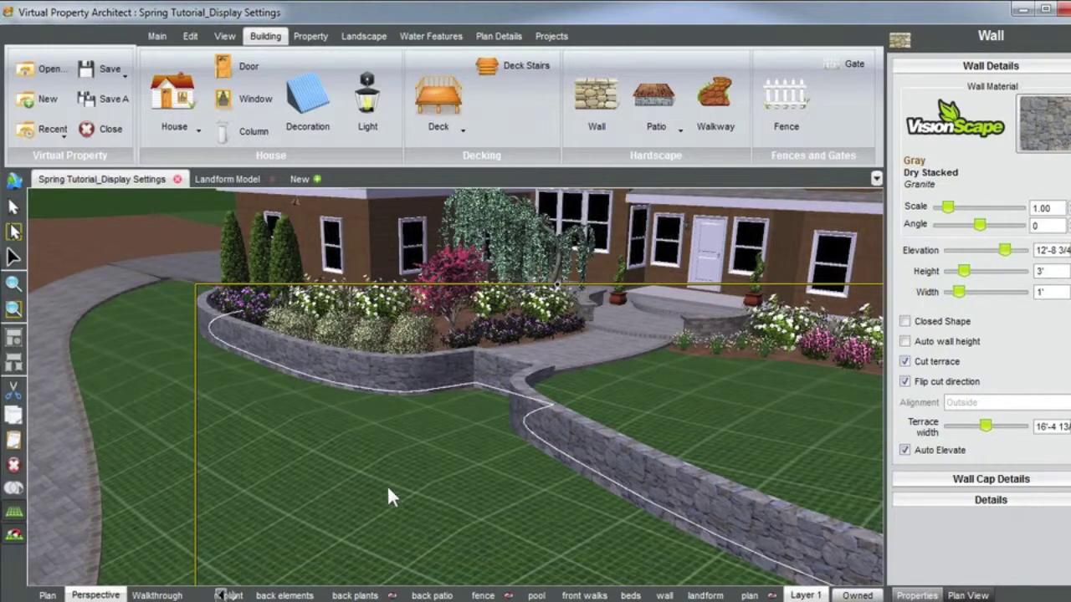
left_click(309, 463)
scroll(349, 459, "down", 5)
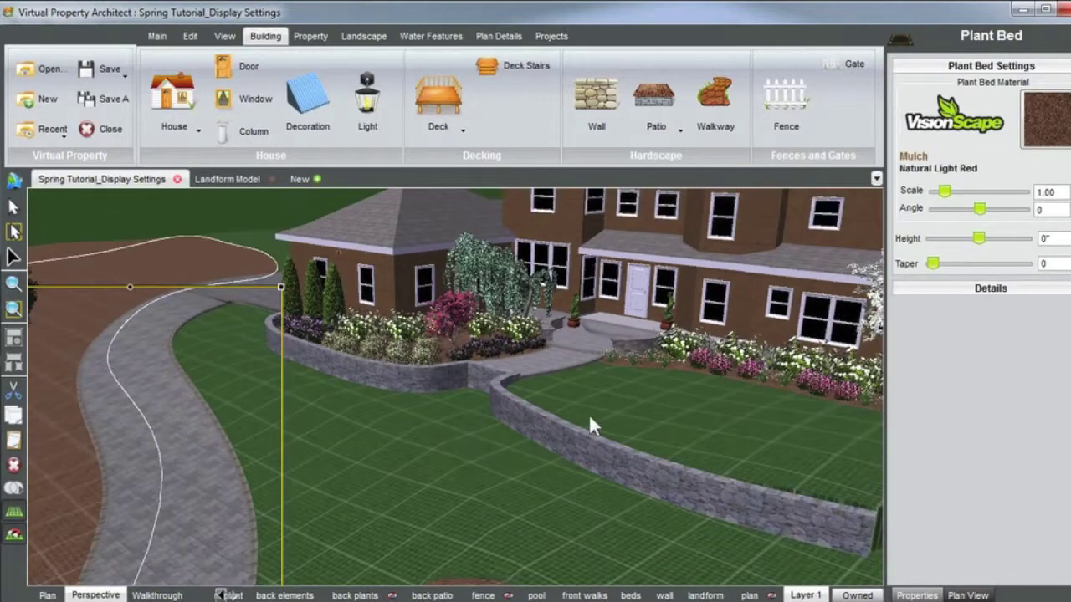
left_click(747, 552)
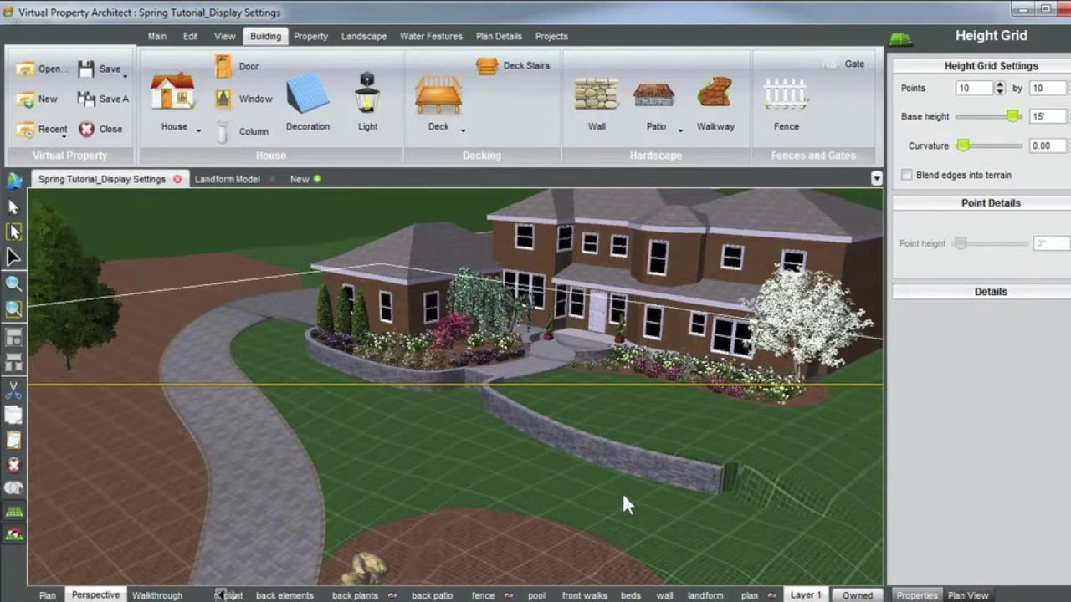
left_click(761, 496)
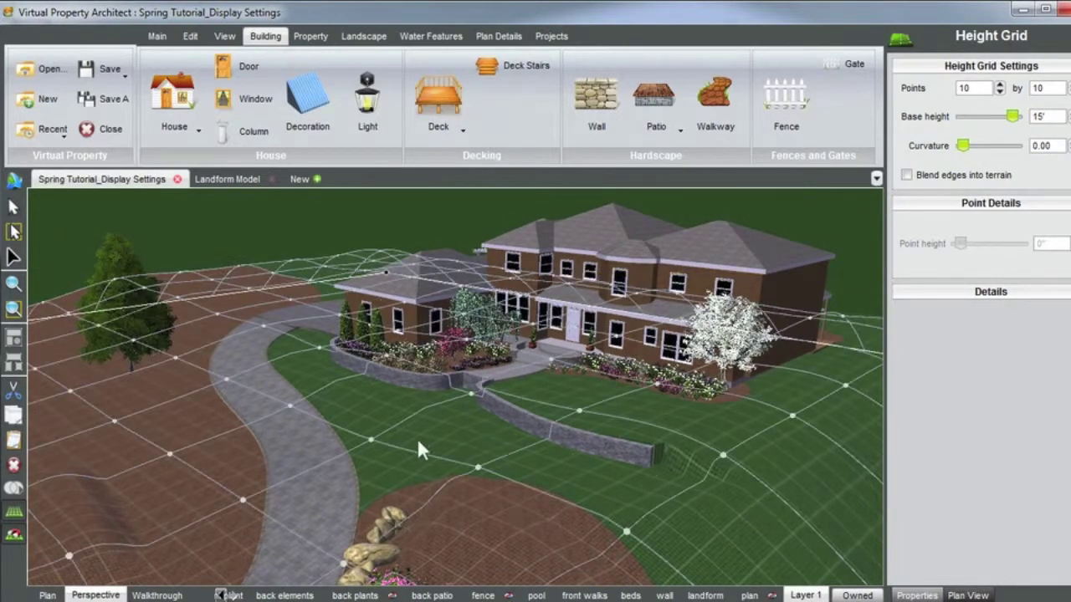
Select the curved front wall again and set its height to 3'-6"
left_click(483, 379)
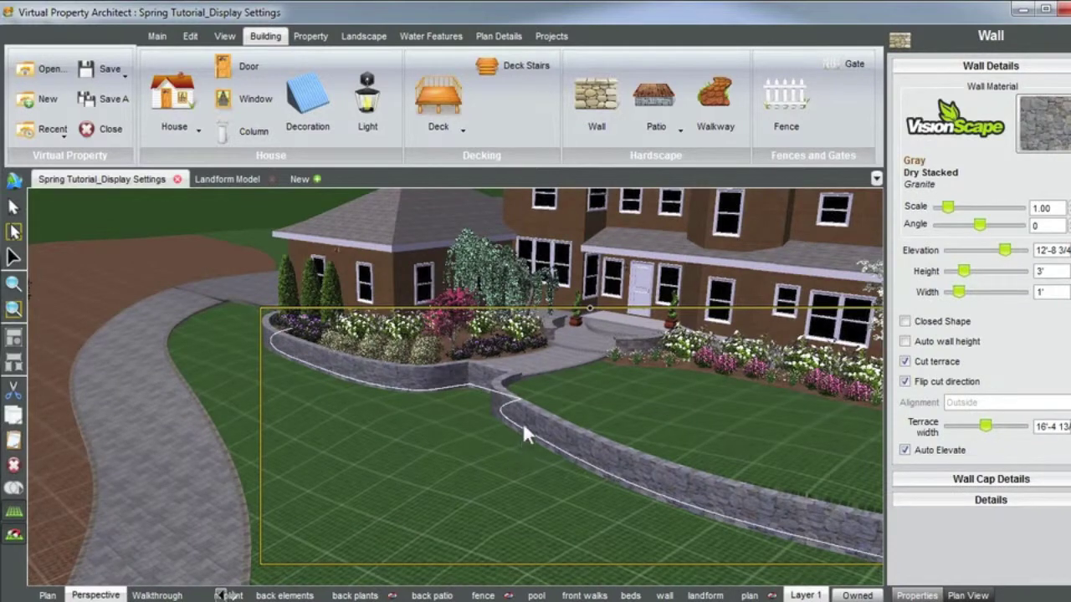
left_click(1055, 272)
type("-6\"")
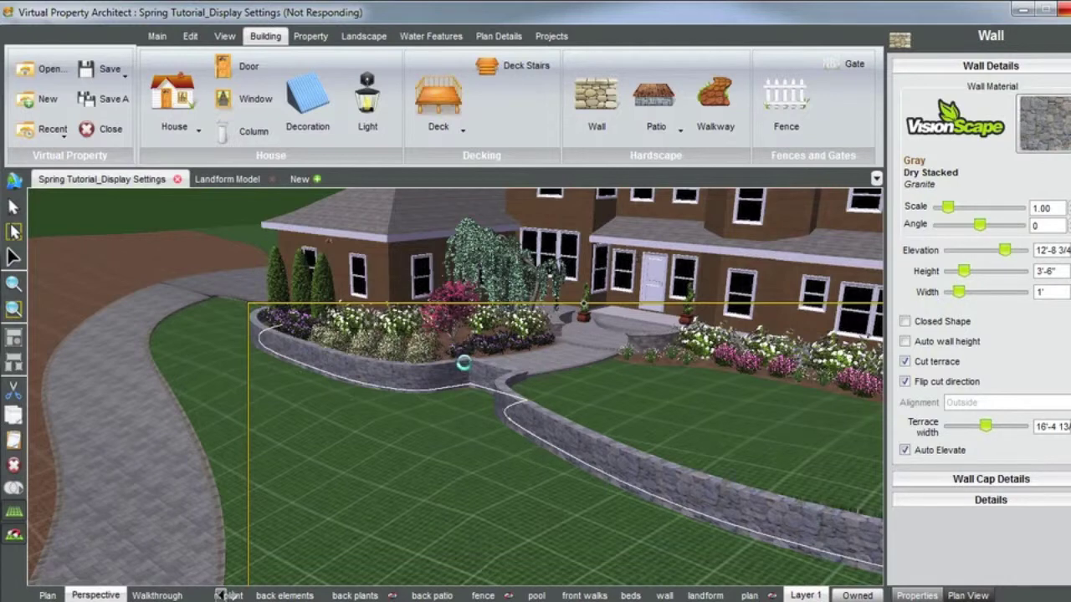
Lower the curved wall's elevation to about 12'-2 3/4", checking it against the walkway, planting bed and lawn
scroll(466, 354, "up", 3)
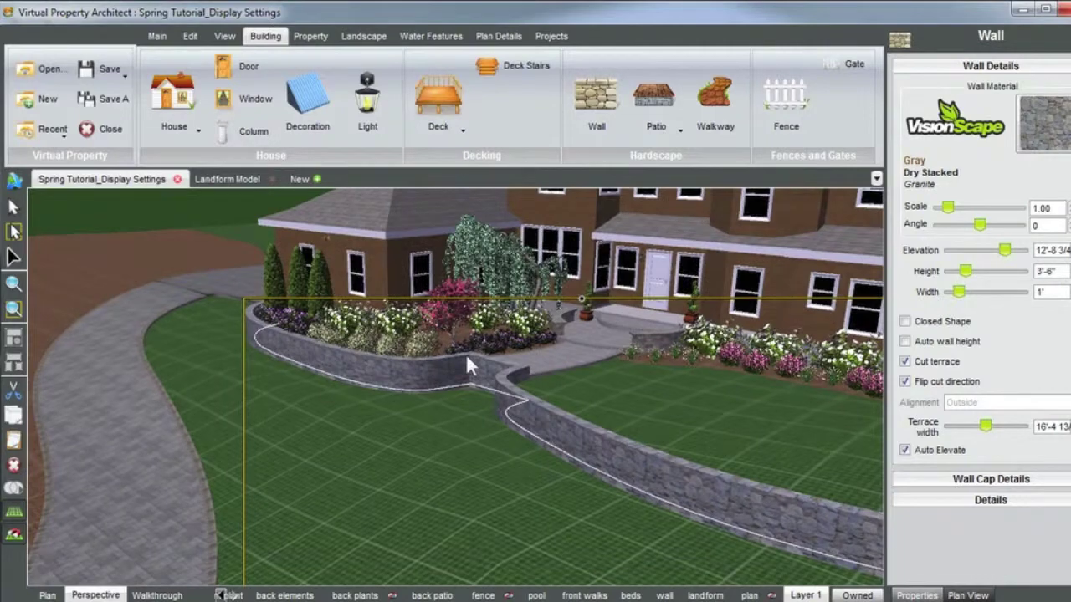
mouse_move(514, 370)
middle_mouse_down()
mouse_move(523, 380)
mouse_move(514, 378)
middle_mouse_up()
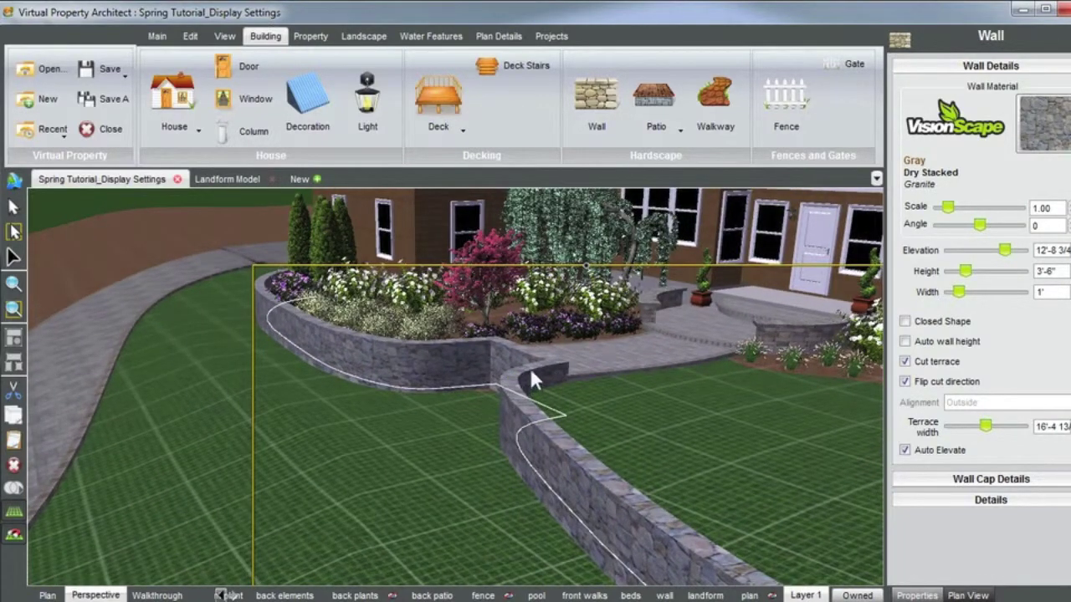
scroll(530, 368, "up", 2)
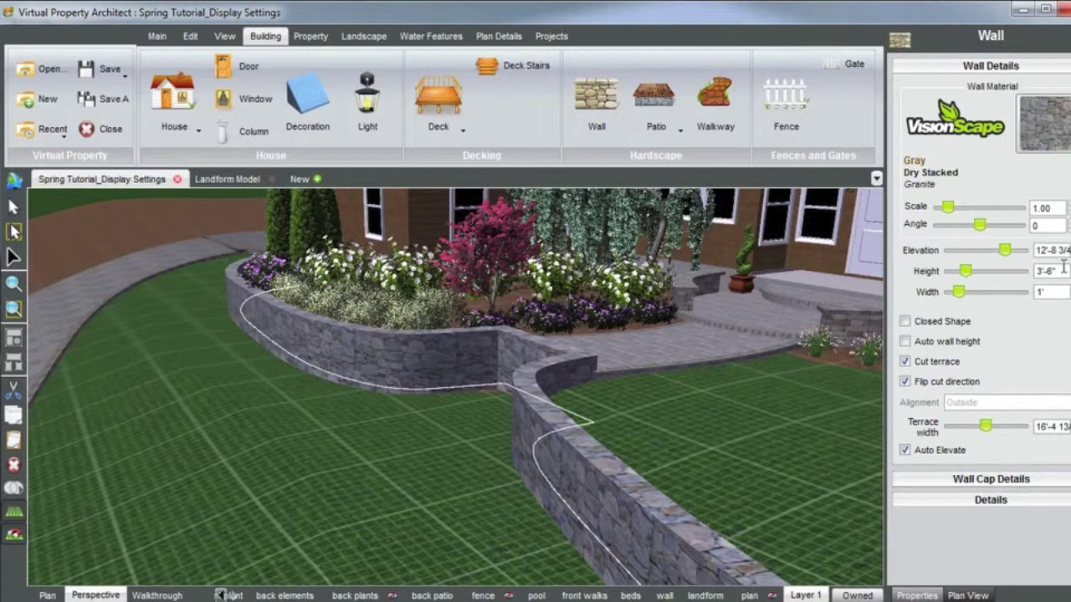
key("BackSpace")
type("2")
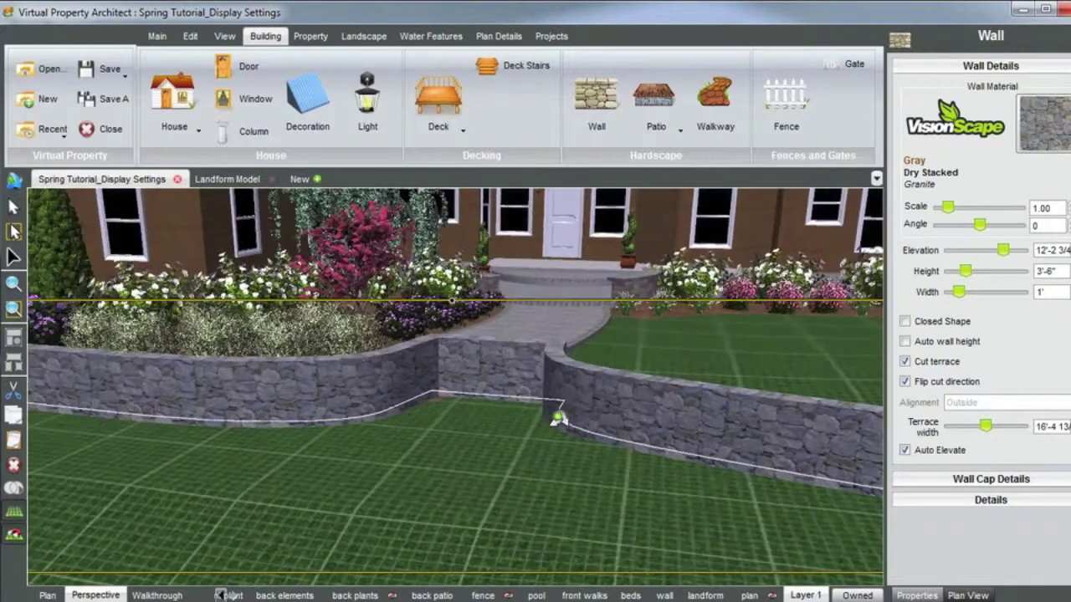
middle_click_drag(558, 419, 583, 418)
middle_click_drag(501, 451, 637, 478)
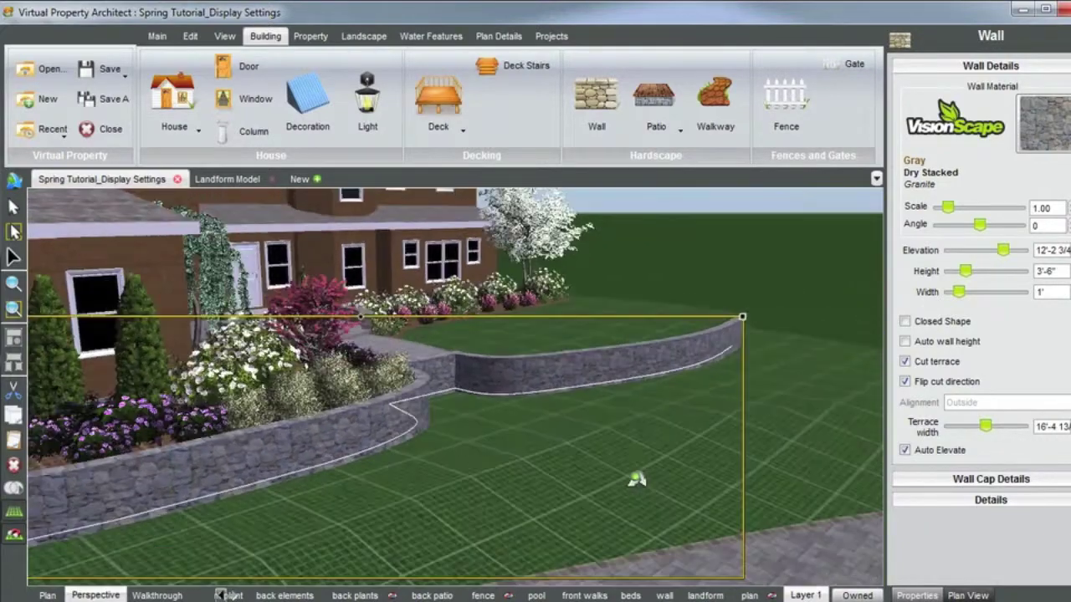
left_click_drag(636, 479, 735, 555)
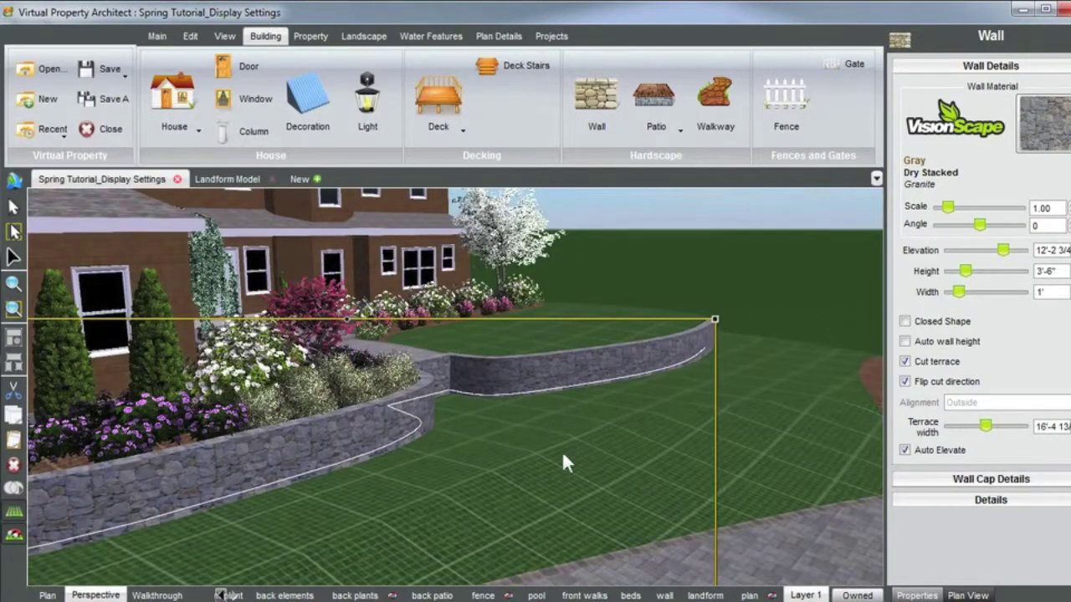
middle_click_drag(513, 425, 459, 445)
scroll(459, 445, "down", 1)
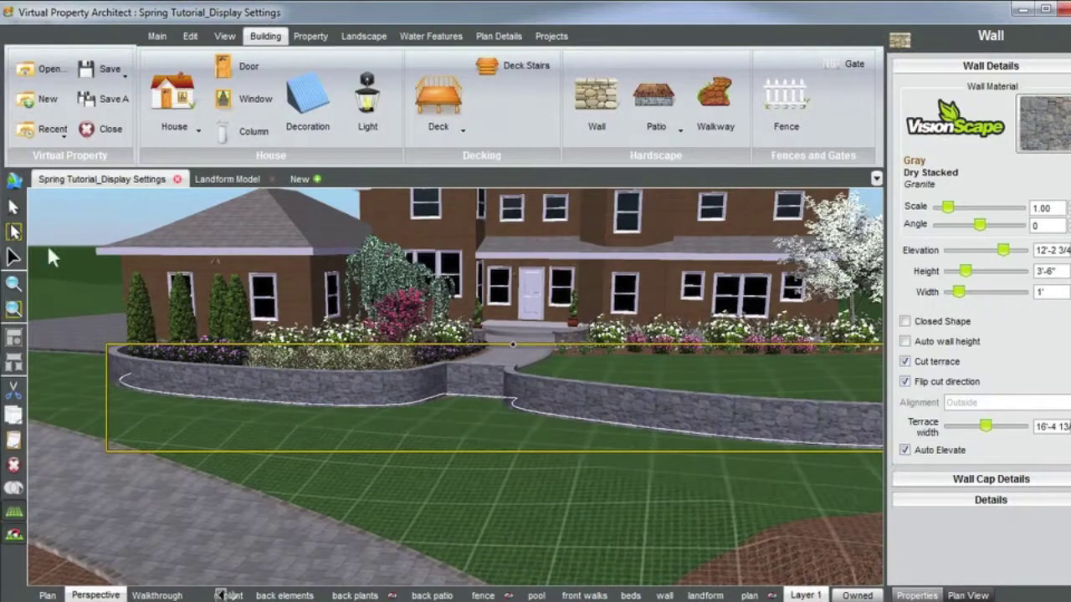
Draw a short straight wall across the walkway's end in plan view and position it against the existing wall's front face
left_click(13, 257)
left_click_drag(84, 220, 450, 397)
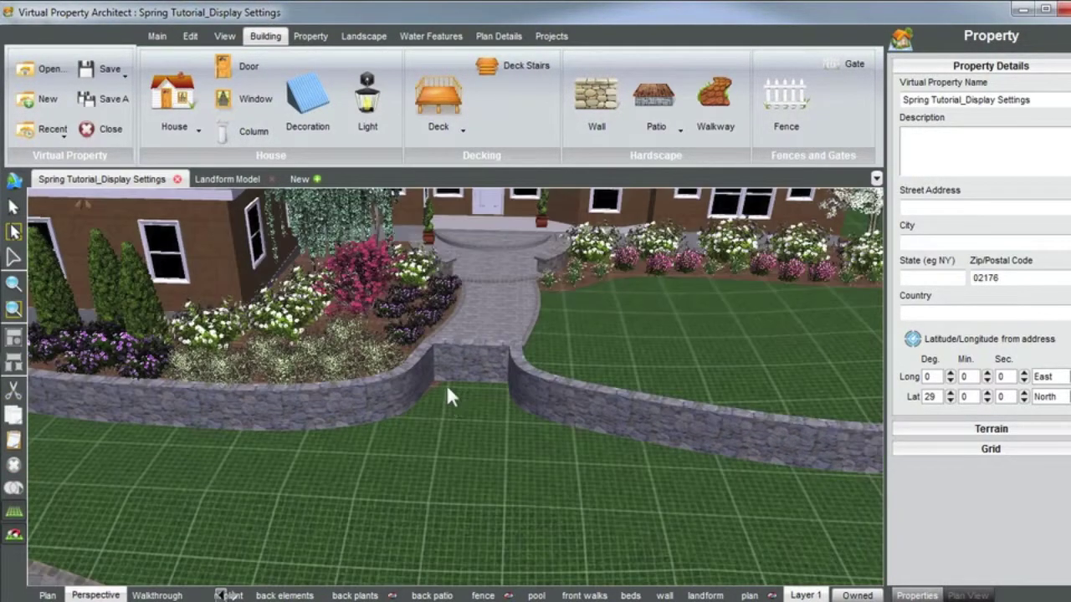
left_click(605, 98)
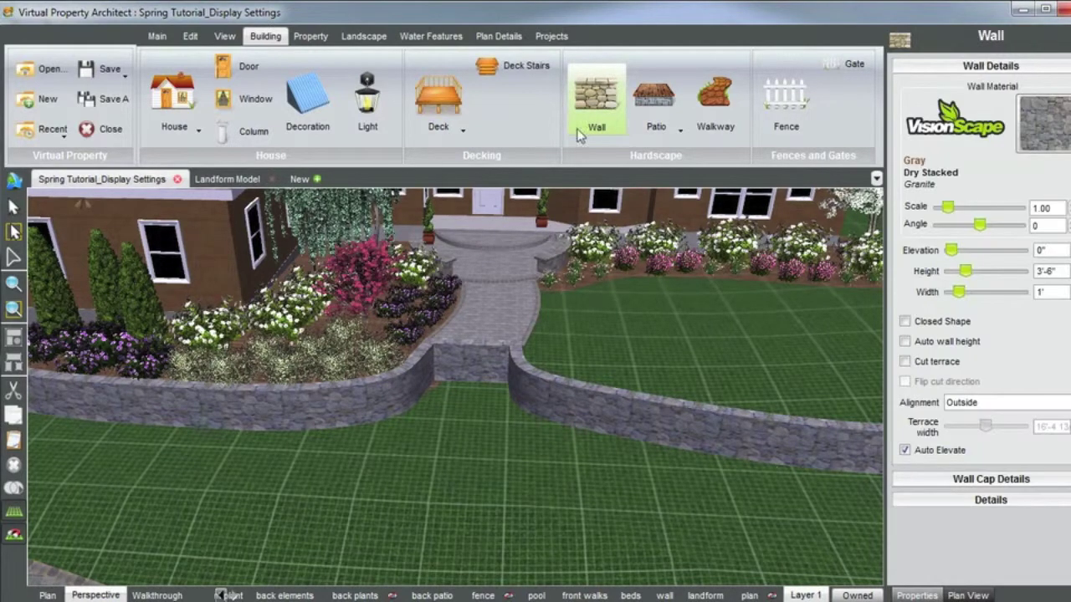
left_click(47, 595)
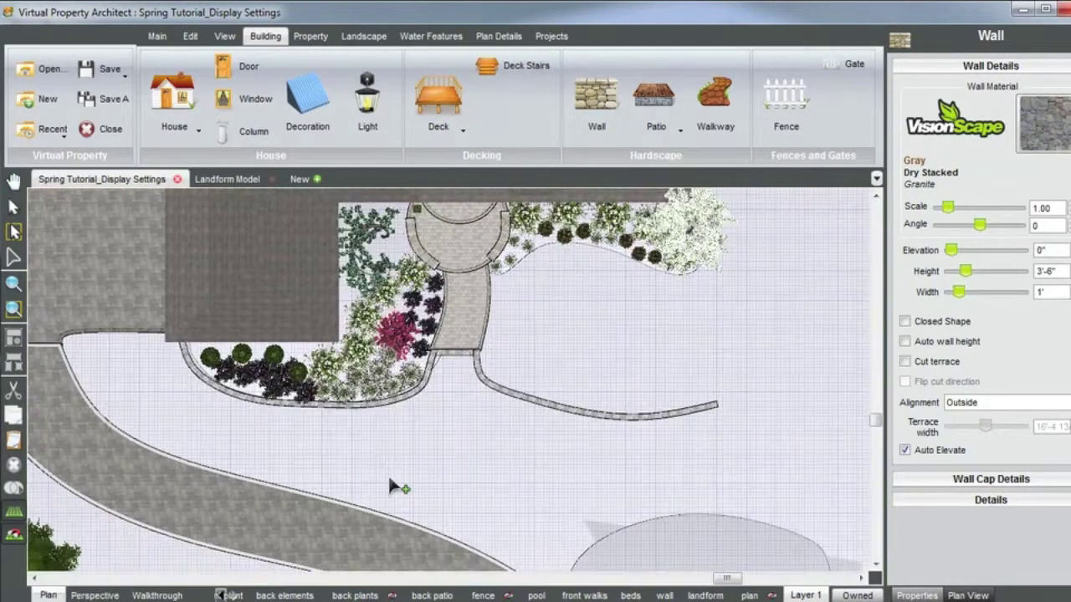
scroll(440, 374, "up", 3)
left_click(431, 375)
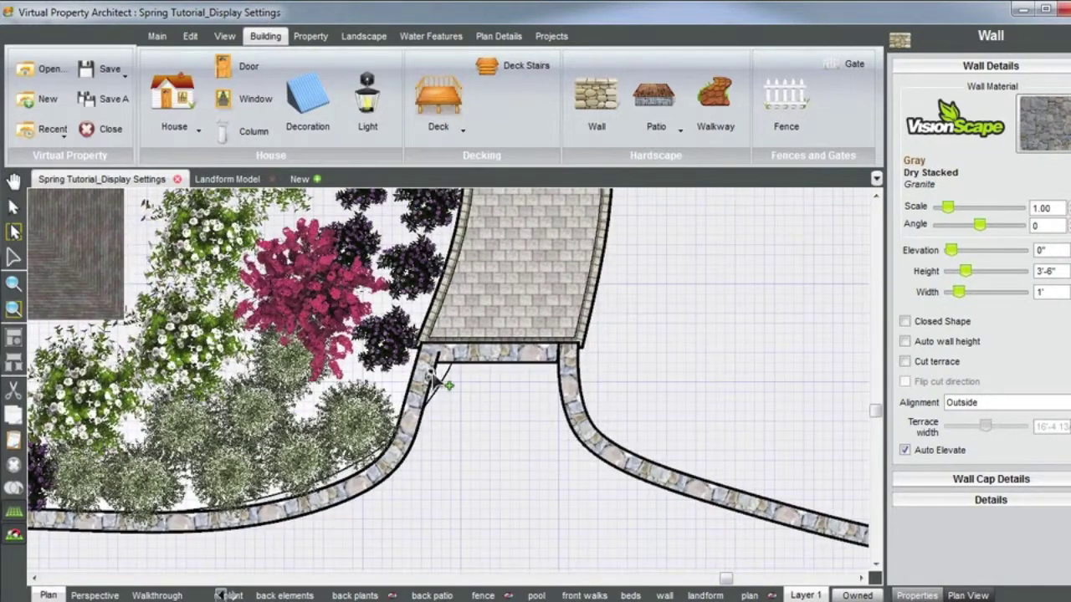
double_click(560, 383)
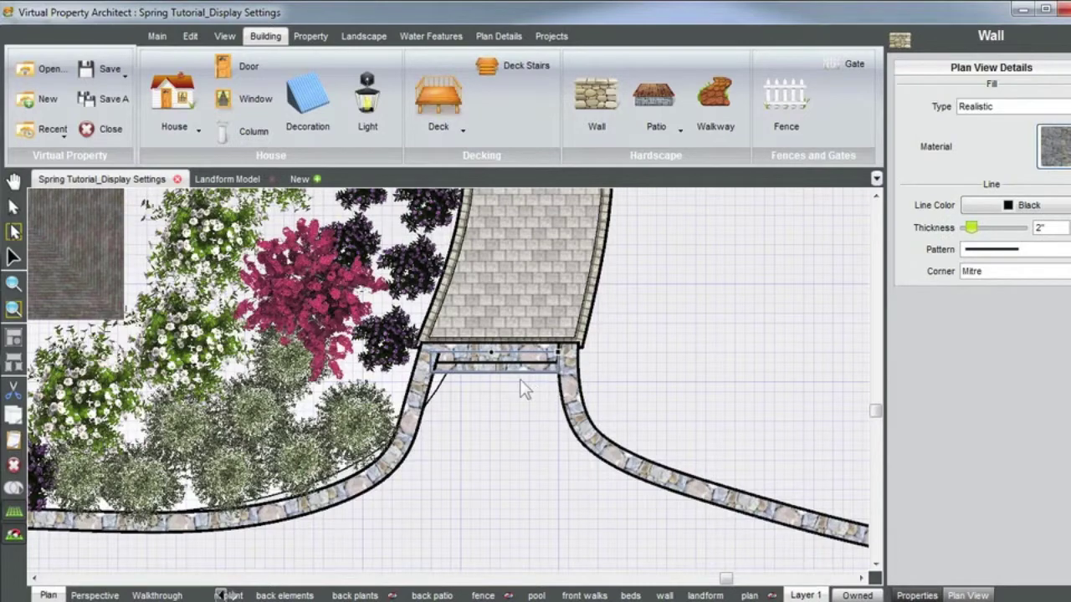
left_click(521, 378)
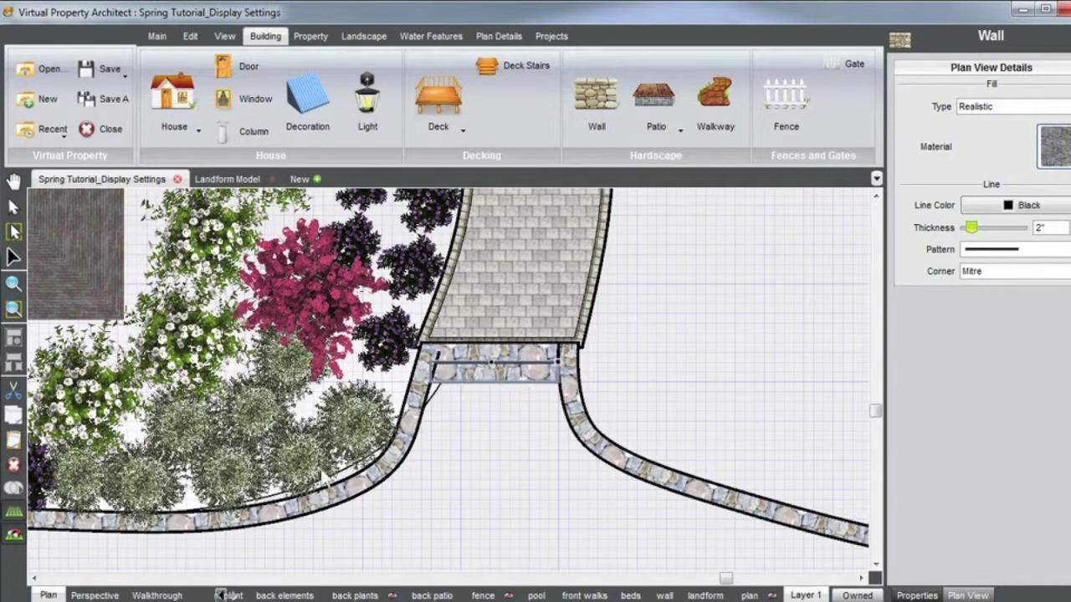
scroll(247, 519, "up", 5)
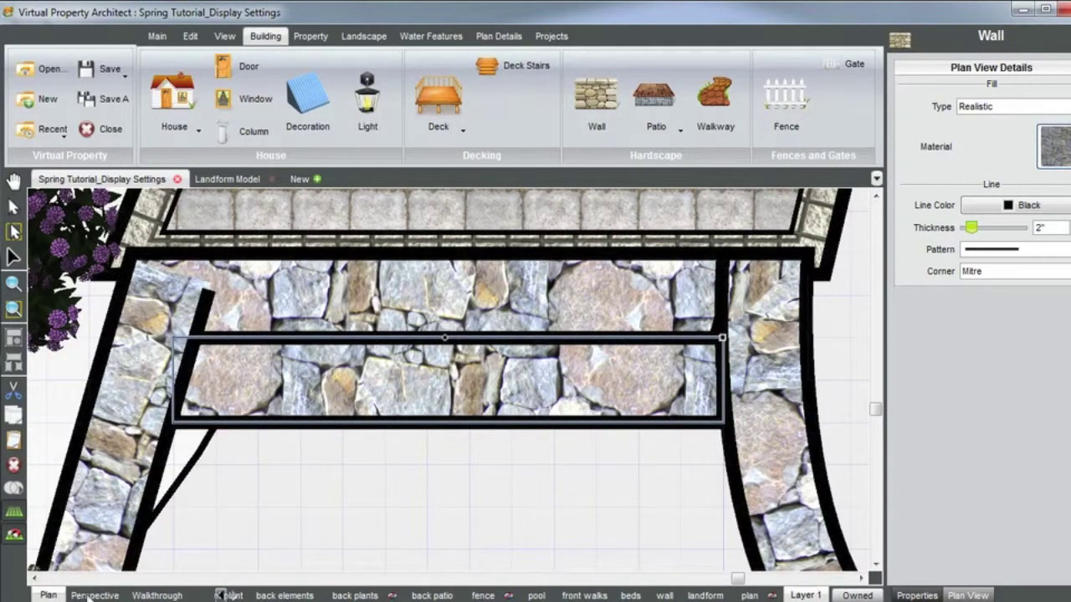
Raise the short wall's elevation to about 11'-4 9/16" in the perspective view, between the two curved wall ends
left_click(94, 596)
scroll(516, 387, "down", 3)
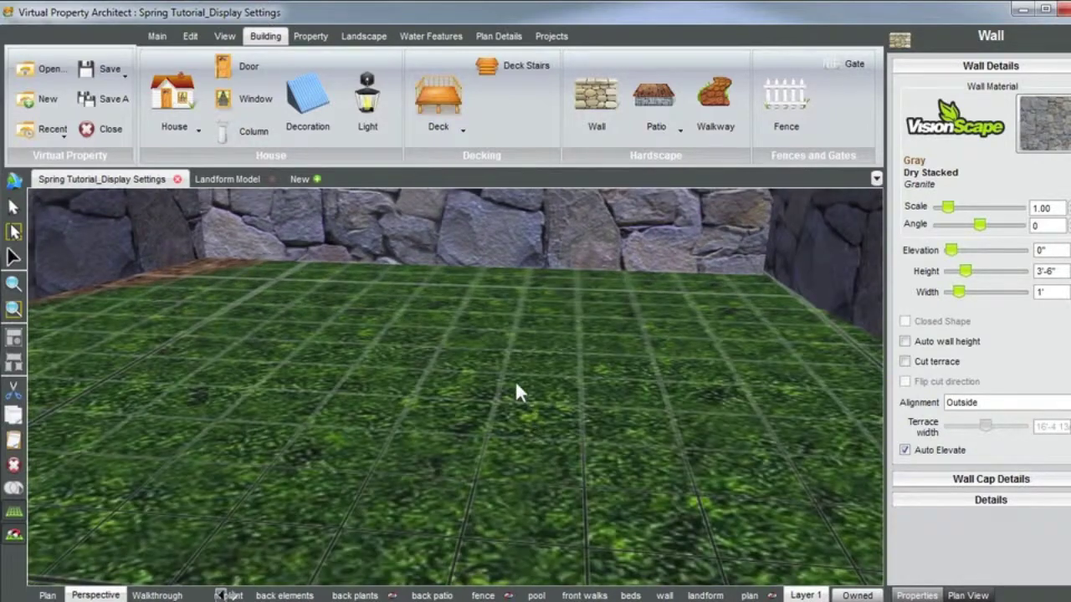
scroll(439, 482, "down", 2)
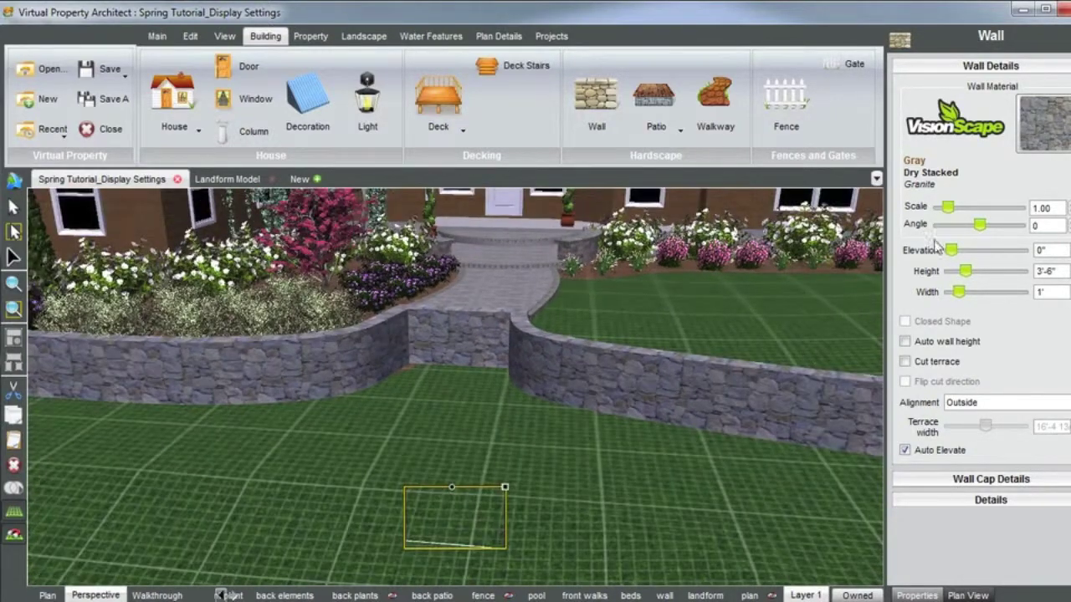
left_click_drag(951, 250, 1002, 255)
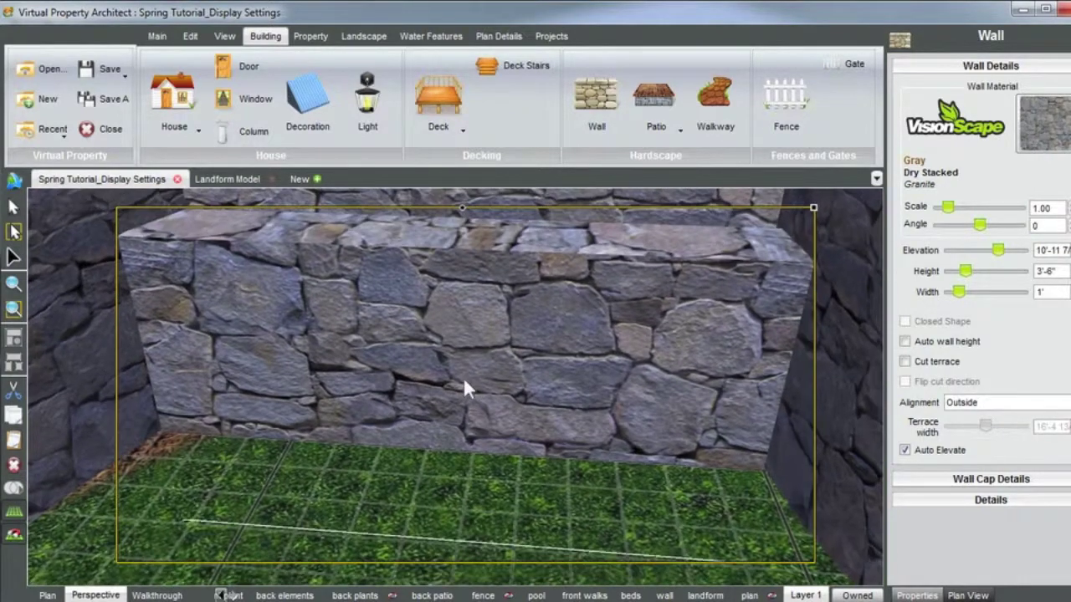
scroll(481, 383, "down", 5)
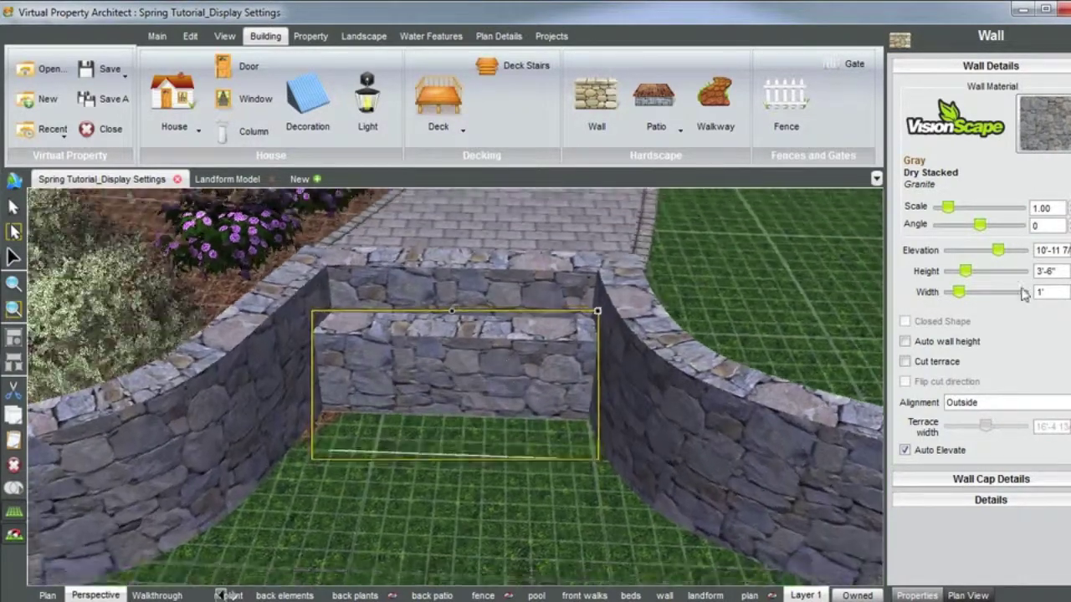
mouse_move(999, 251)
left_mouse_down()
mouse_move(1011, 252)
mouse_move(1002, 257)
left_mouse_up()
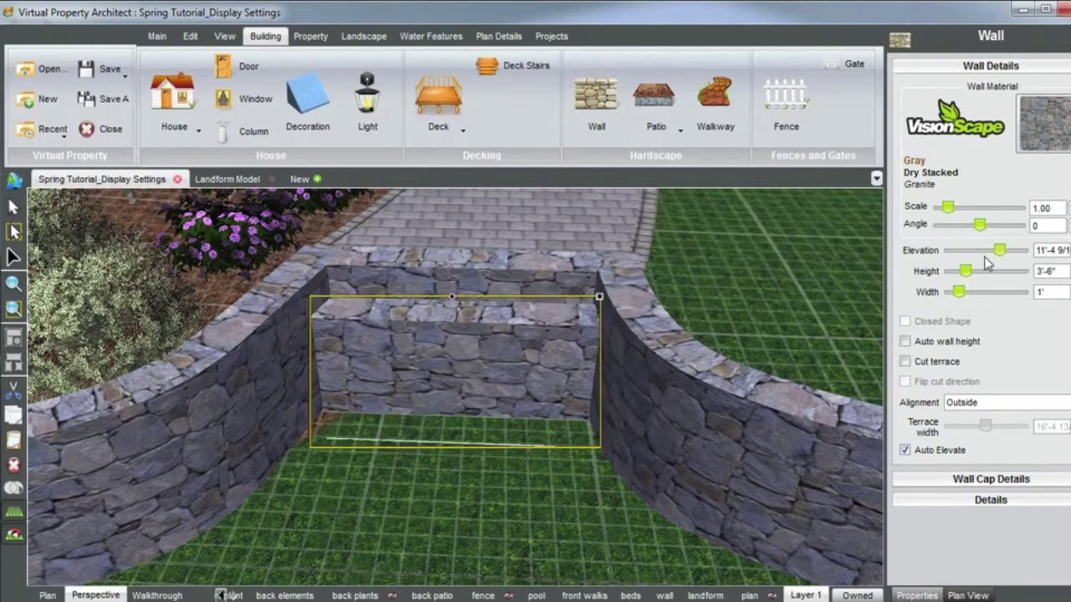
Adjust the short wall's elevation to about 12'-2 3/4", checking its position below the walkway's end
scroll(497, 387, "down", 3)
middle_click_drag(497, 388, 507, 376)
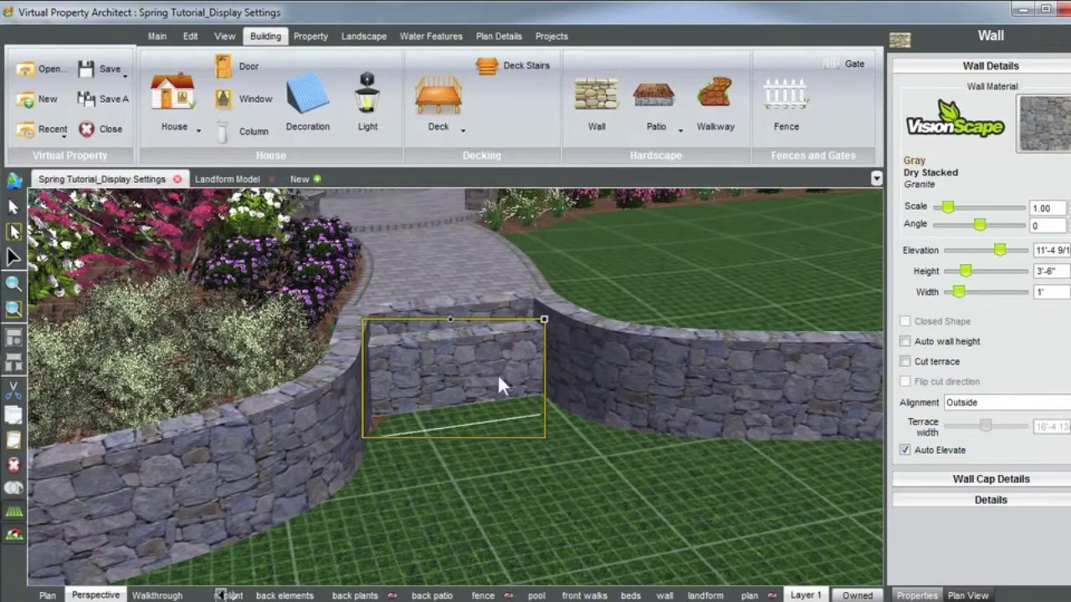
left_click_drag(500, 375, 453, 384)
middle_click_drag(490, 382, 494, 386)
left_click_drag(1004, 260, 998, 254)
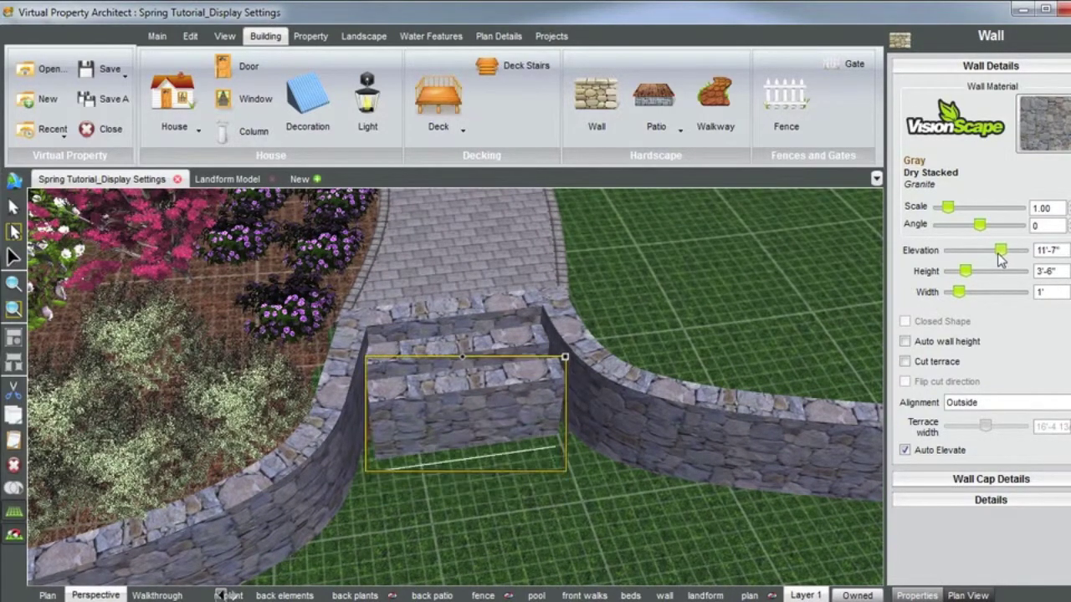
middle_click_drag(434, 464, 451, 447)
left_click_drag(456, 430, 454, 426)
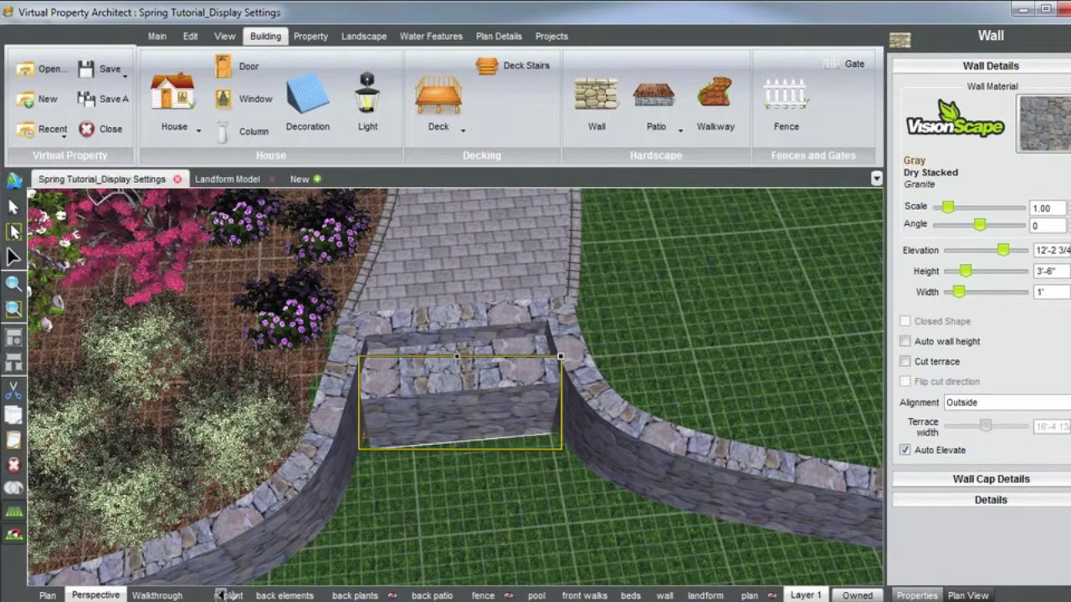
Turn off auto elevate for the short front wall and lower its elevation to about 10'-11", checking it from the front
middle_click_drag(453, 426, 537, 420)
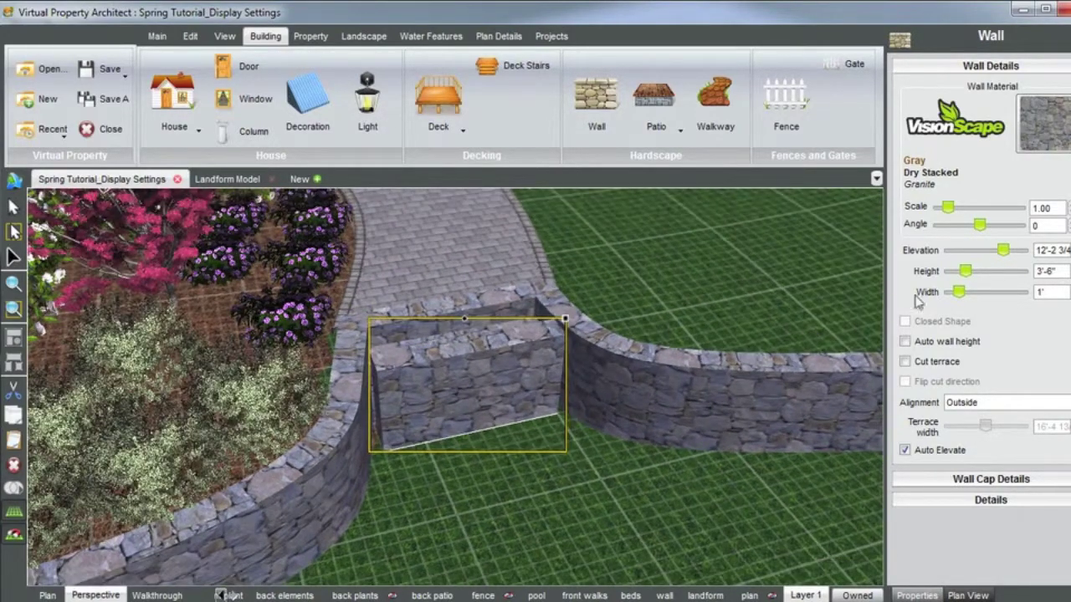
middle_click_drag(536, 442, 471, 396)
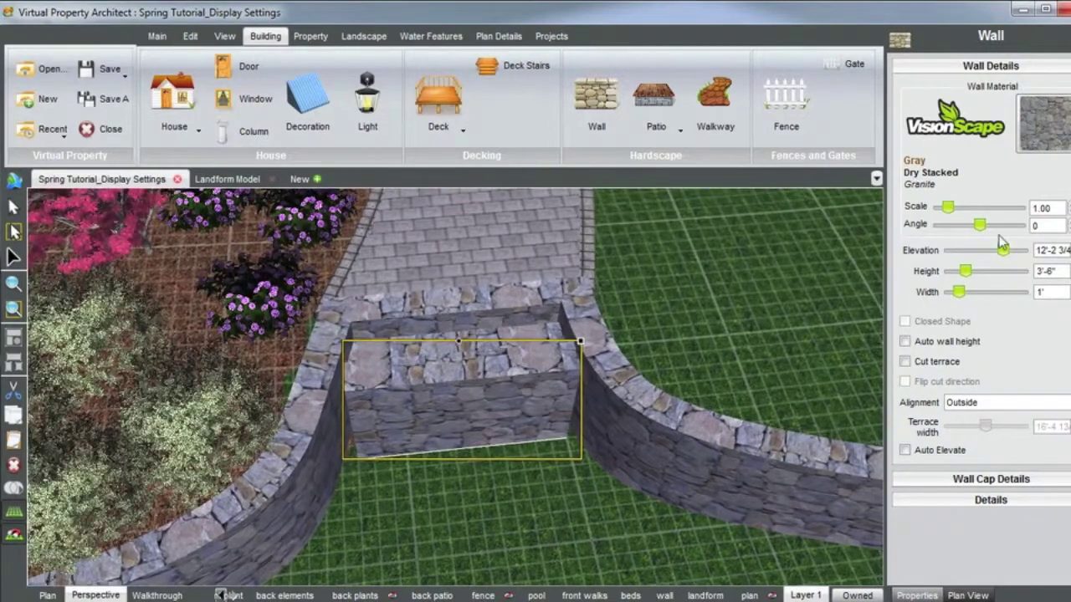
left_click_drag(1004, 250, 999, 253)
middle_click_drag(628, 388, 680, 354)
scroll(395, 343, "down", 2)
scroll(395, 341, "down", 2)
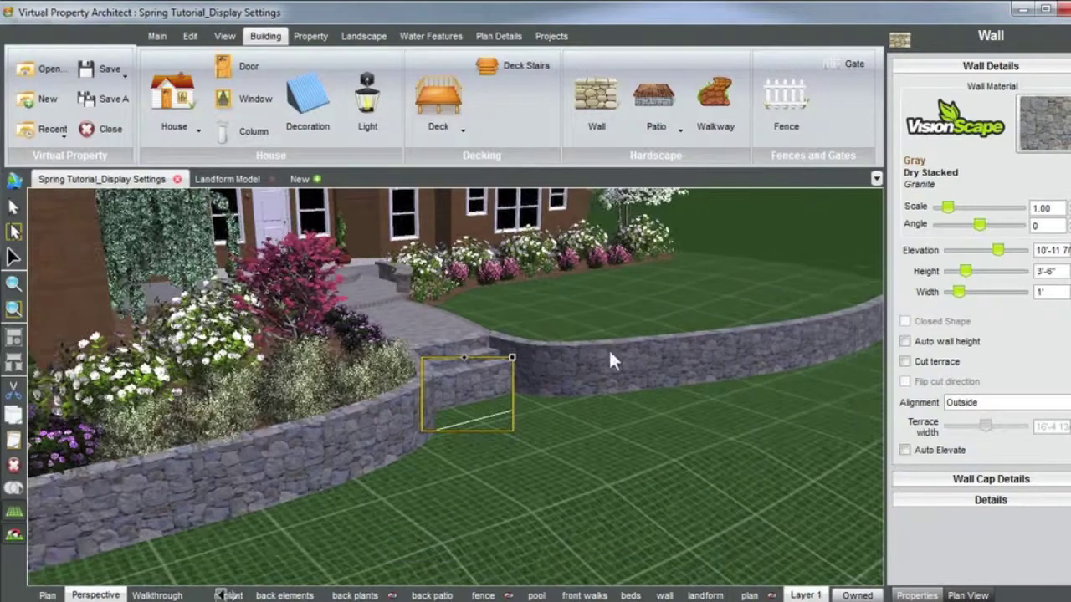
left_click(799, 216)
middle_click_drag(564, 406, 502, 405)
right_click_drag(502, 405, 401, 401)
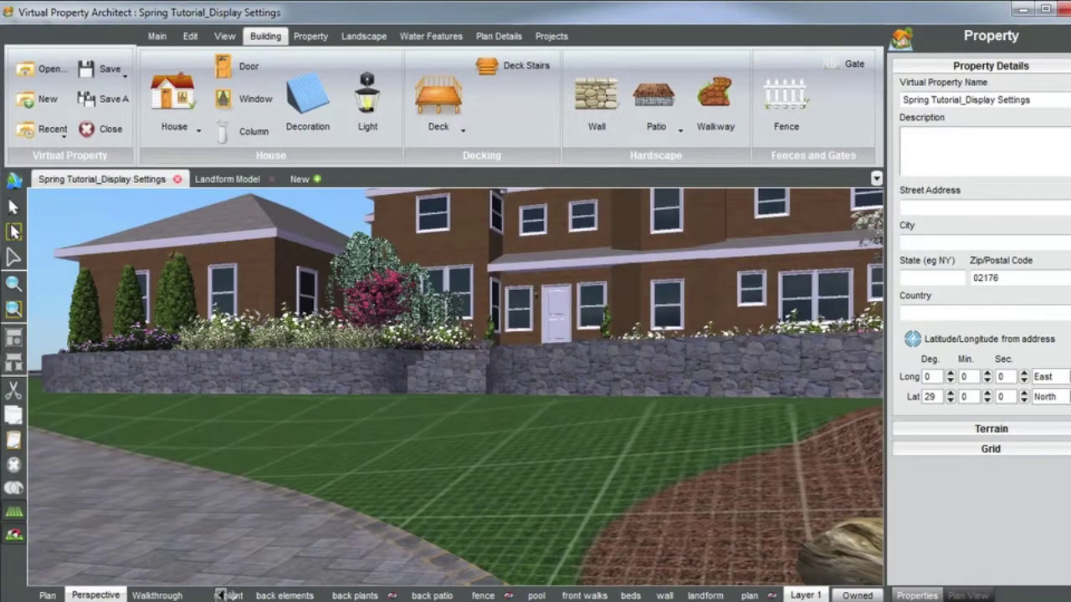
Draw a bent walkway about 3'-3" wide in plan view, from the driveway's edge up to the front of the stepped walls
left_click(48, 596)
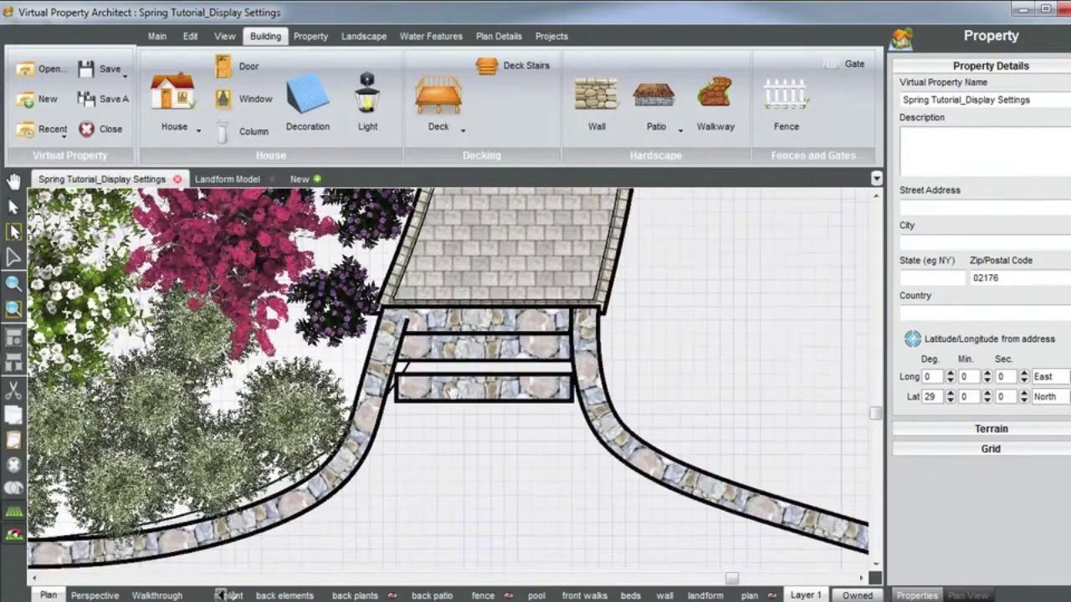
left_click(475, 374)
scroll(481, 393, "down", 2)
scroll(484, 383, "down", 3)
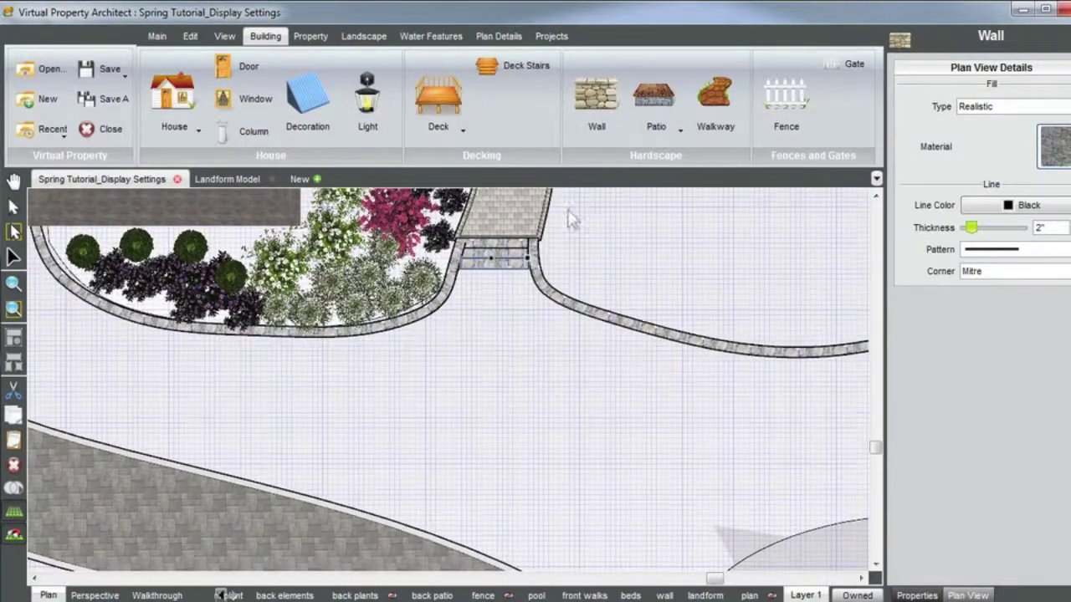
left_click(716, 105)
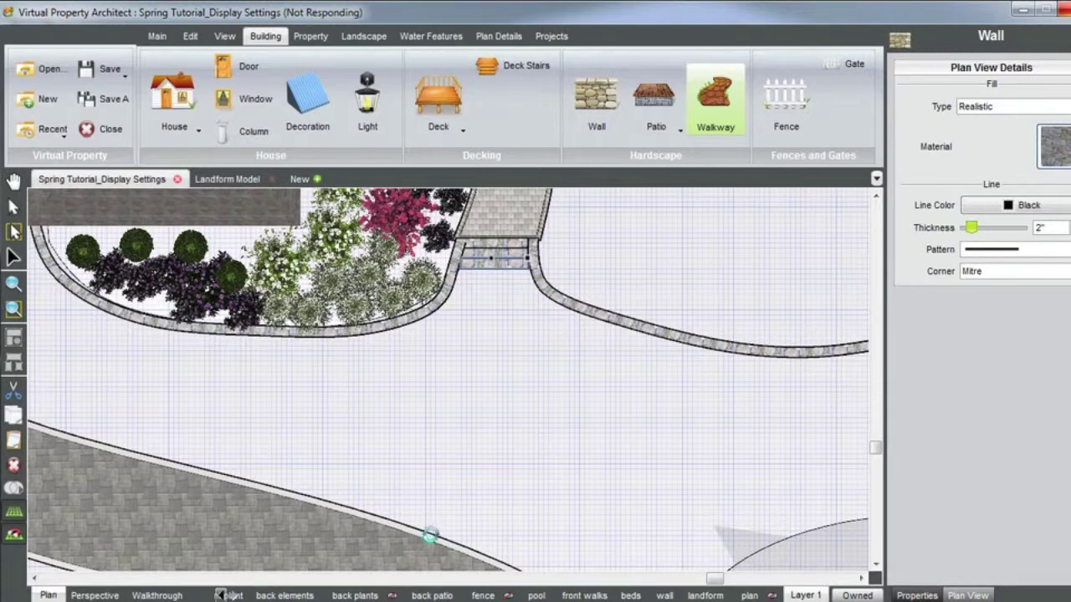
left_click(430, 537)
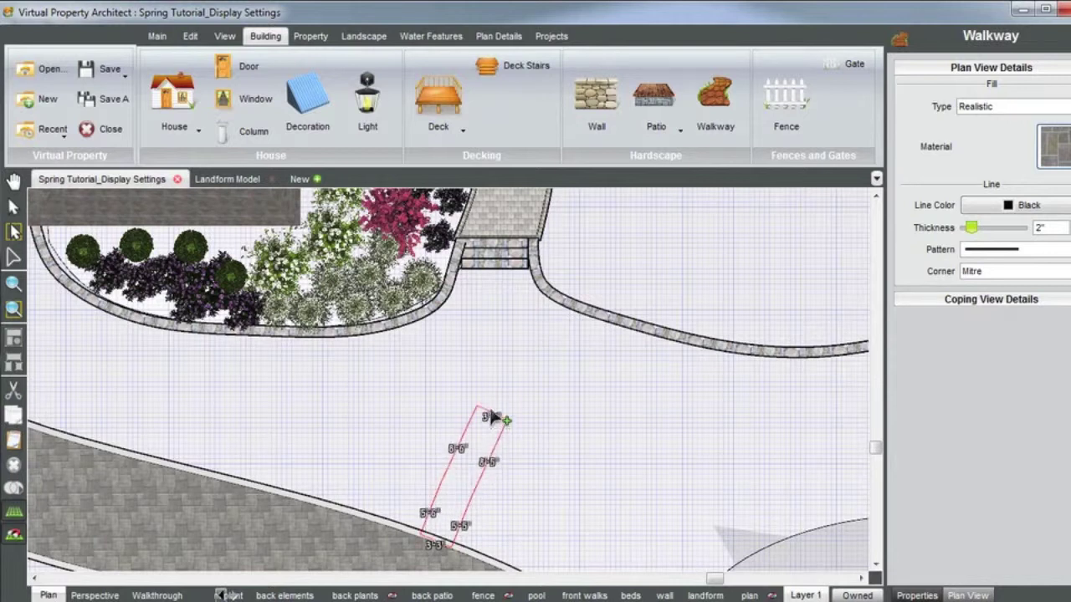
left_click(490, 385)
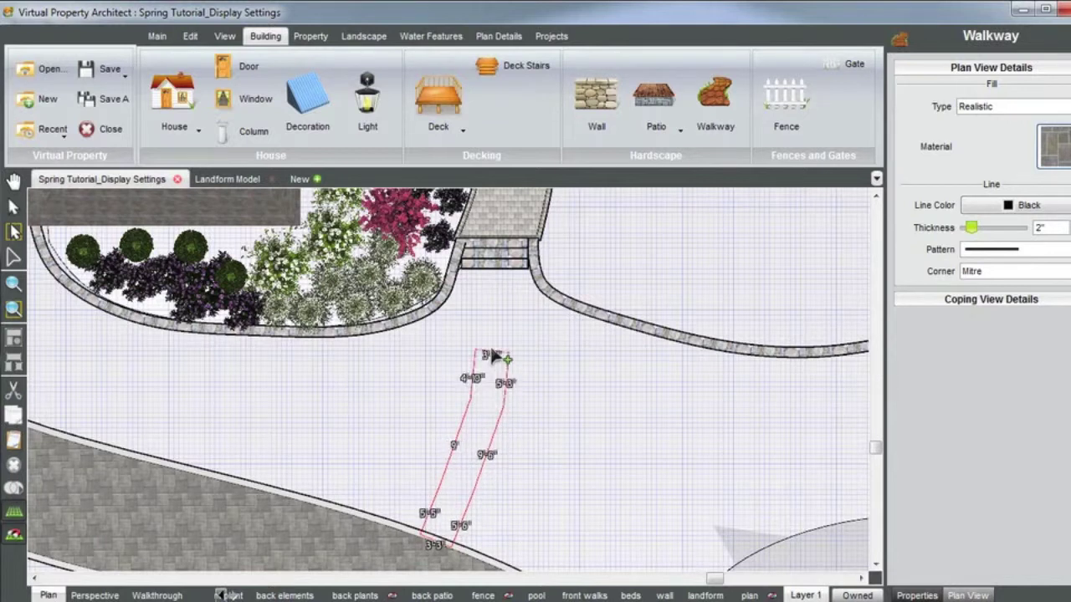
double_click(494, 283)
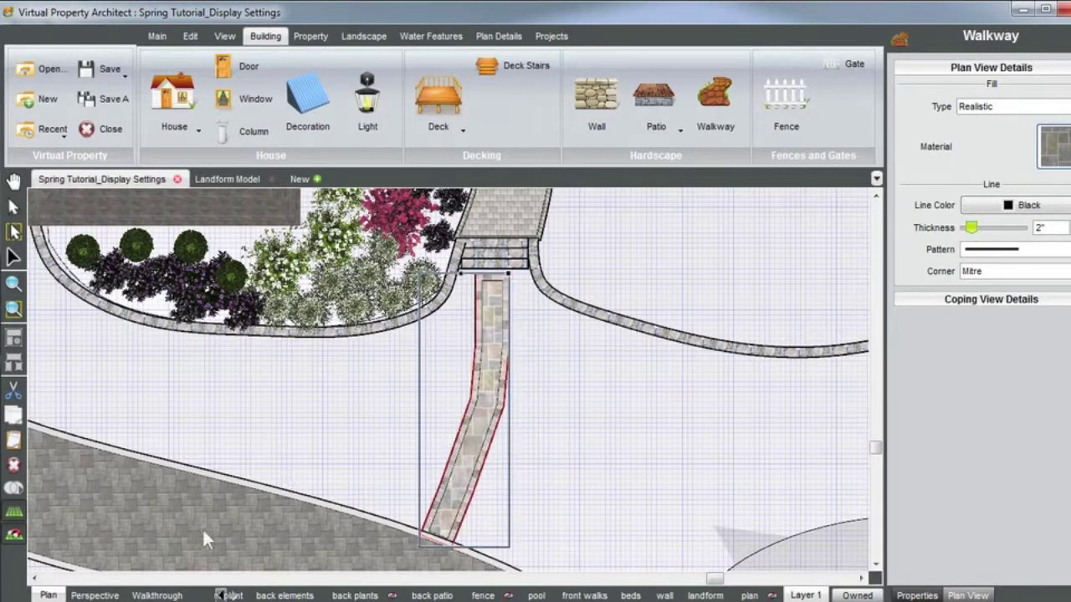
Examine the new walkway, stepped walls and curved retaining wall in perspective from several angles around the front of the house
left_click(110, 595)
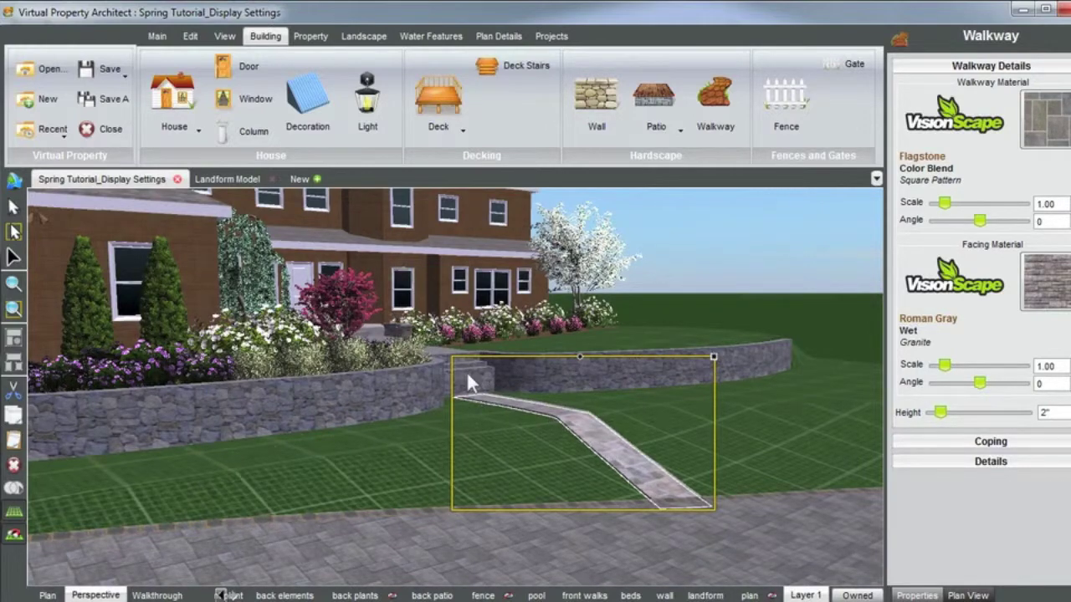
left_click_drag(684, 235, 480, 403)
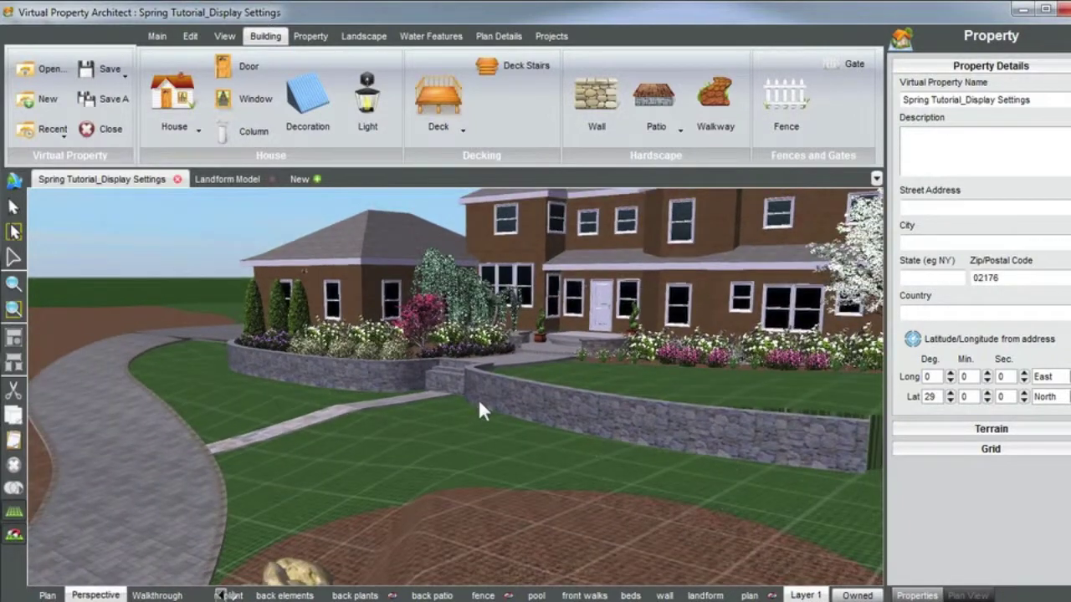
scroll(466, 398, "up", 3)
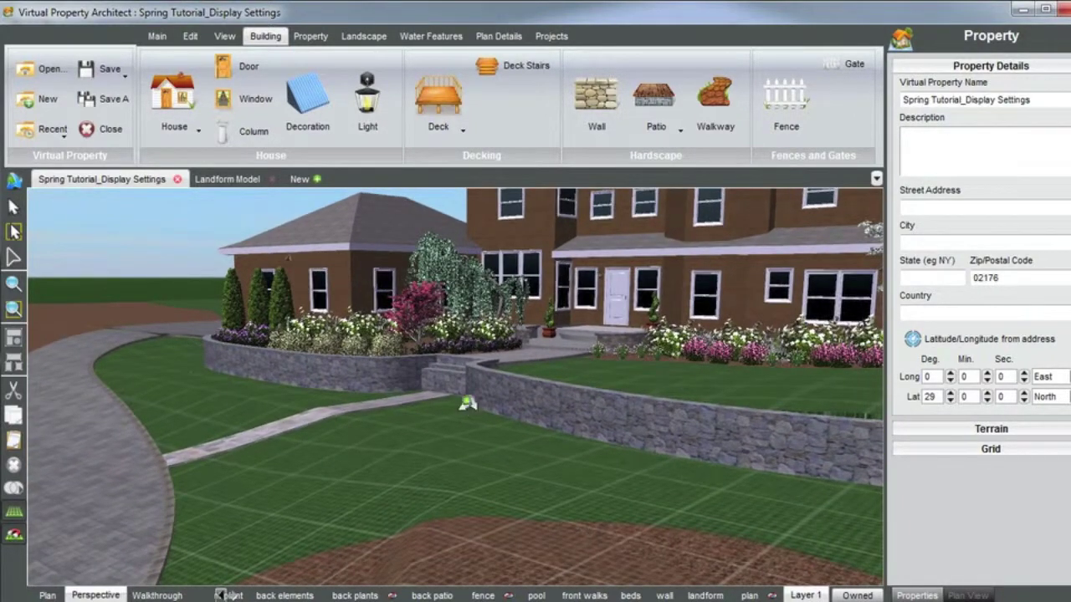
scroll(466, 407, "up", 2)
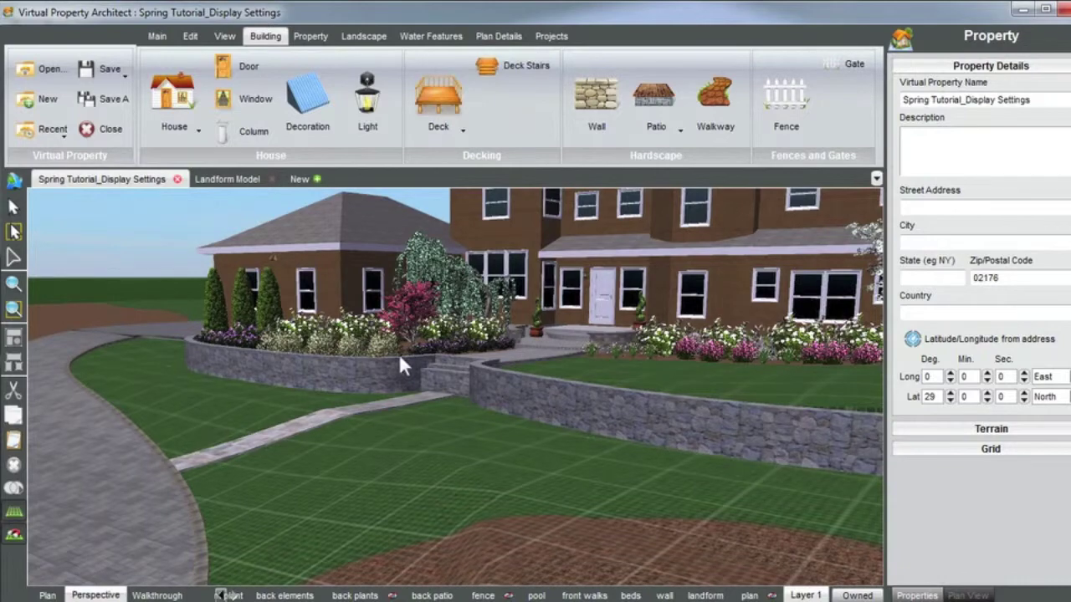
middle_click_drag(365, 351, 439, 358)
left_click_drag(439, 360, 487, 357)
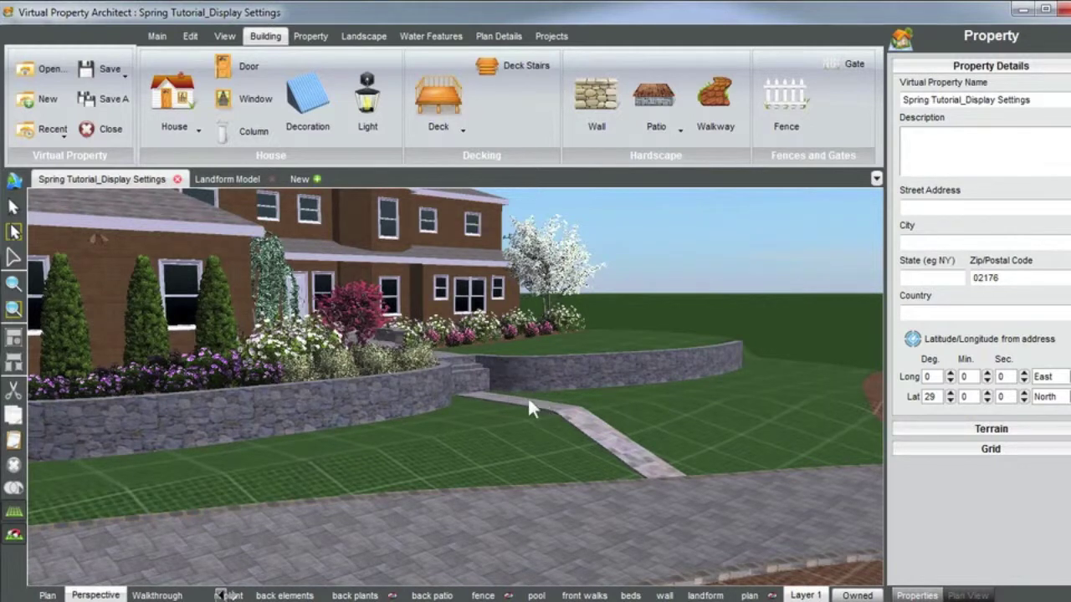
scroll(436, 406, "up", 1)
key("Right")
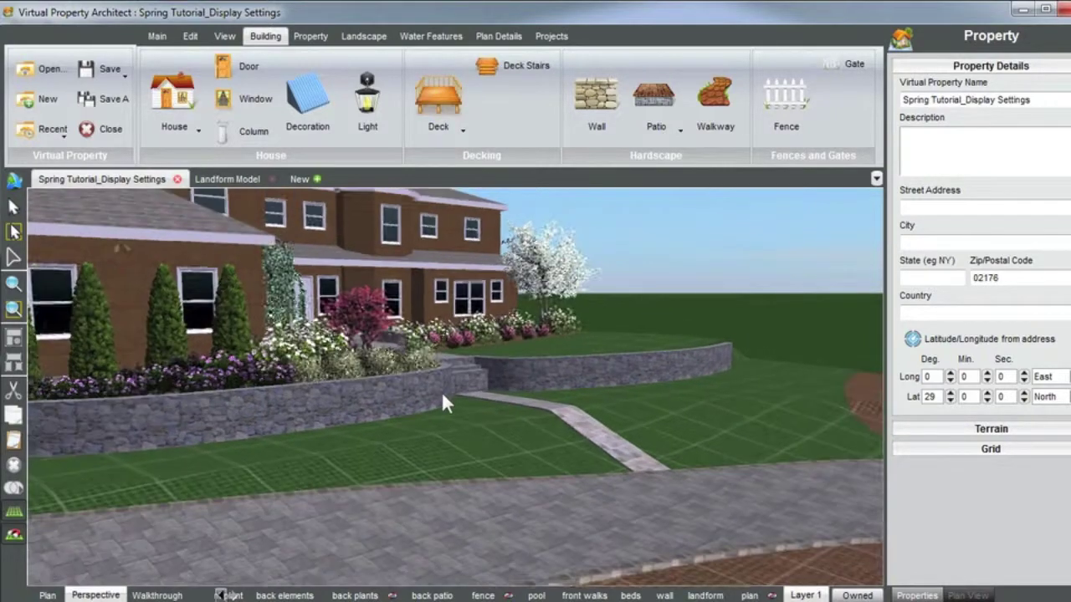
middle_click_drag(443, 394, 410, 398)
left_click_drag(410, 399, 402, 395)
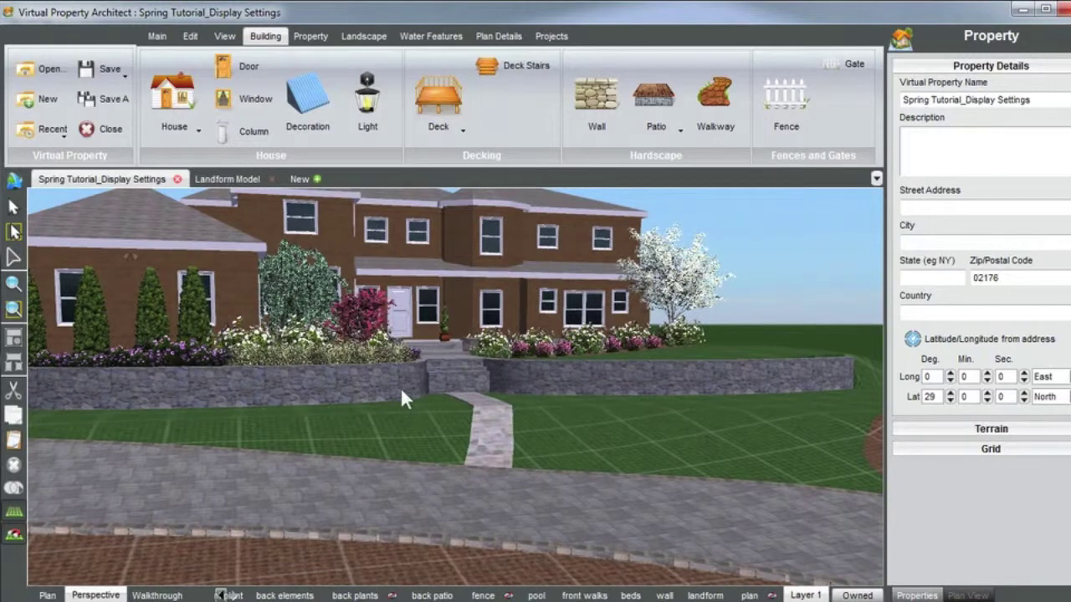
scroll(393, 395, "up", 3)
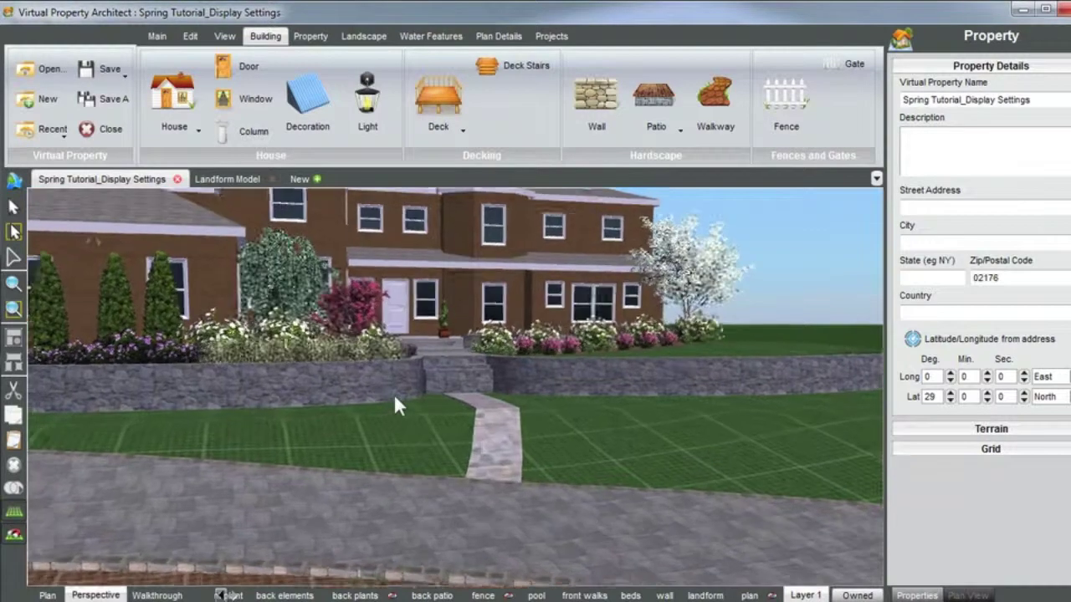